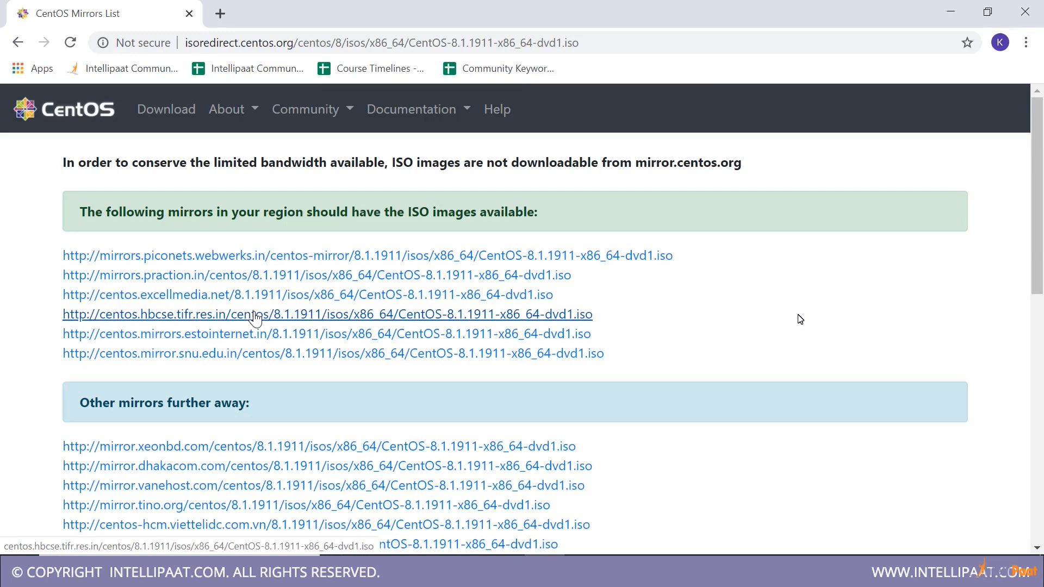
# Try downloading the CentOS-8.1.1911 DVD ISO from the centos.hbcse.tifr.res.in mirror, cancel the download and dismiss the download bar
pyautogui.click(471, 321)
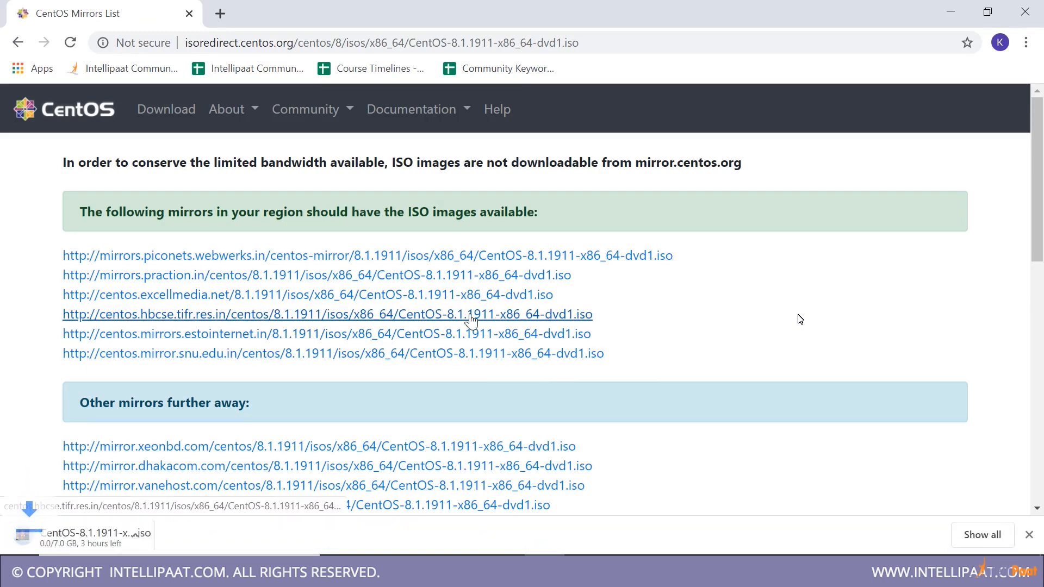
pyautogui.click(174, 536)
pyautogui.click(172, 510)
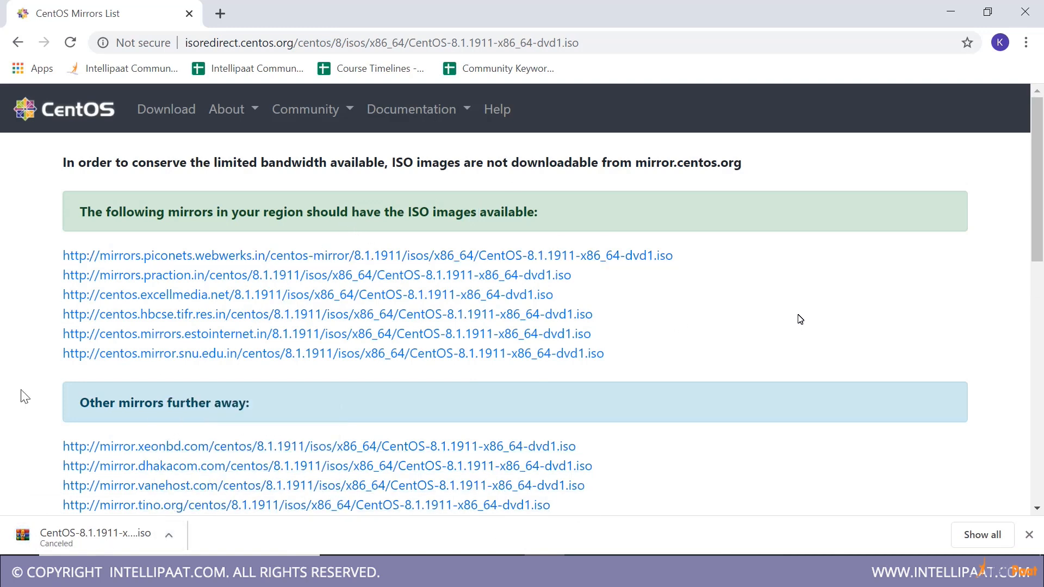
pyautogui.click(1029, 534)
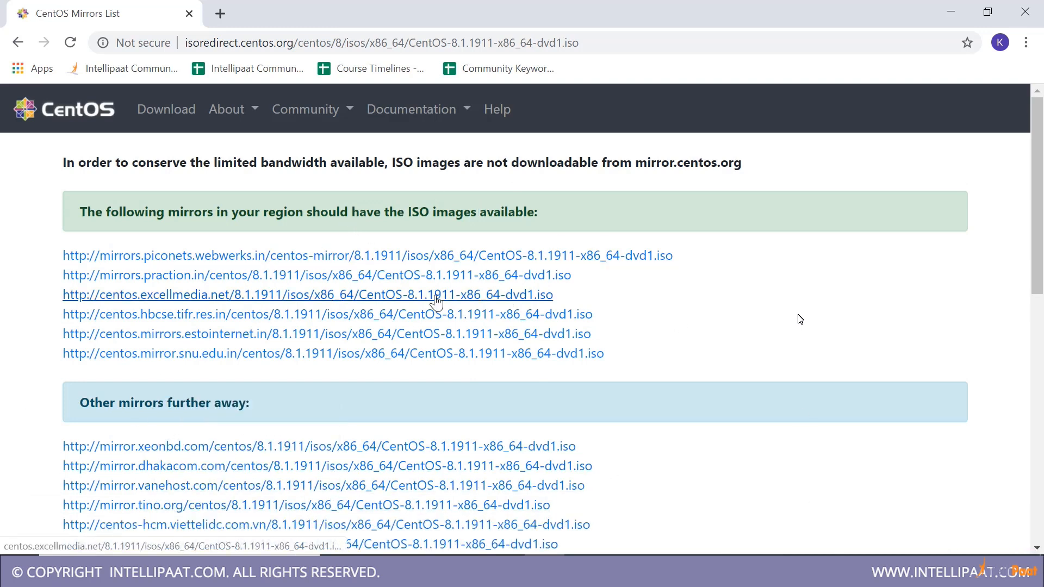
# Search the web for oracle virtualbox
pyautogui.click(400, 42)
pyautogui.write('download')
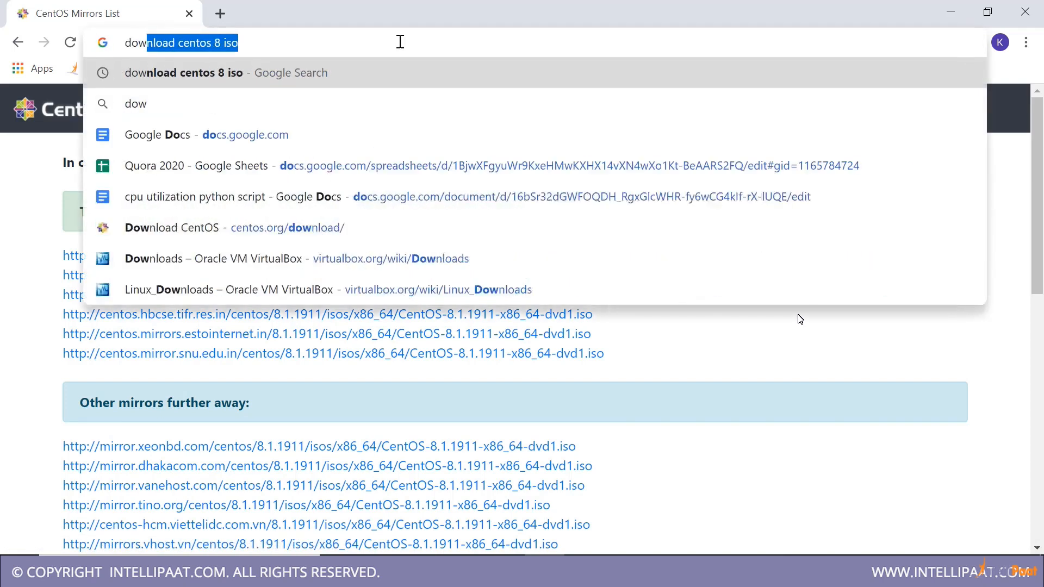
pyautogui.hotkey('ctrl', 'a')
pyautogui.write('ro')
pyautogui.press('BackSpace')
pyautogui.press('BackSpace')
pyautogui.write('or')
pyautogui.press('Return')
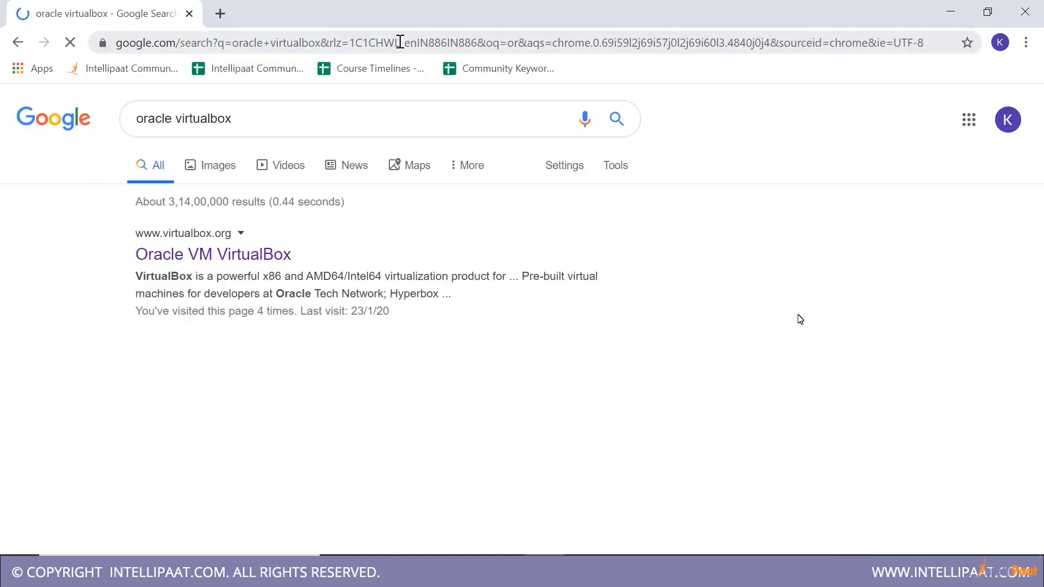
# Open the Oracle VM VirtualBox website and go to its VirtualBox 6.1 download page
pyautogui.click(228, 261)
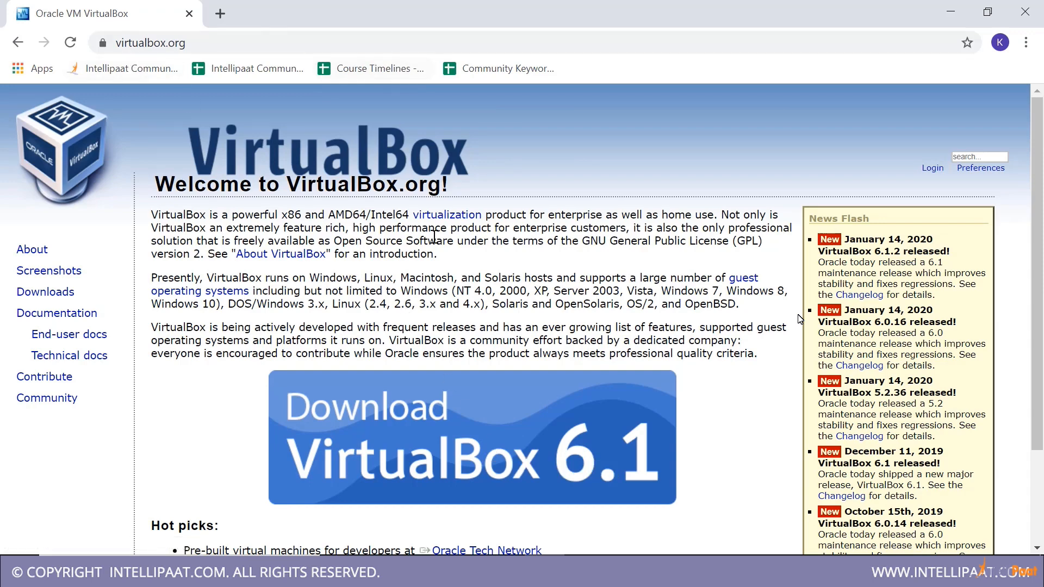
pyautogui.scroll(-1, 392, 416)
pyautogui.click(430, 361)
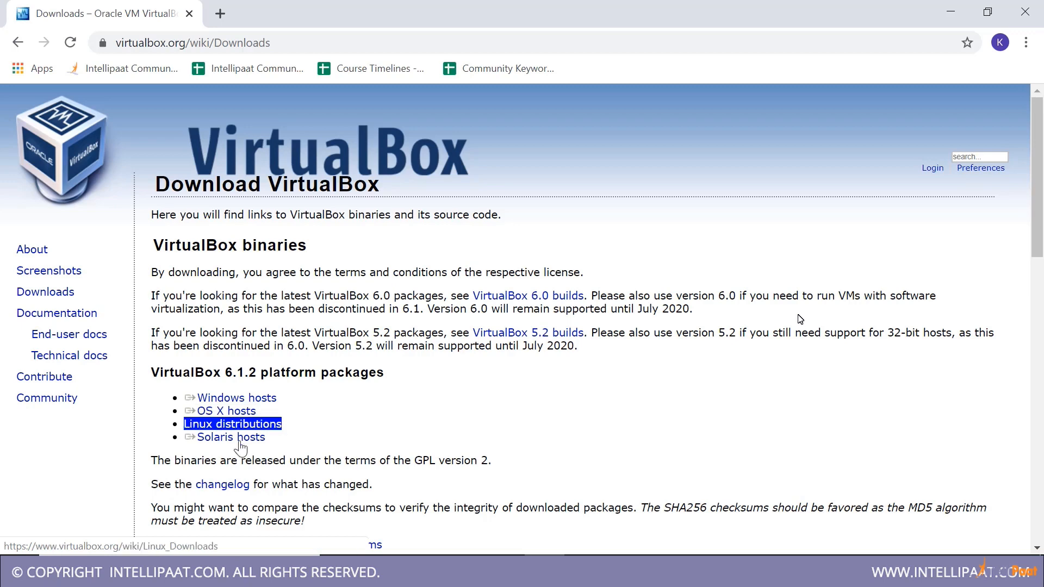
# Look through the VirtualBox 6.1.2 packages for Linux distributions and return to the main downloads page
pyautogui.click(220, 427)
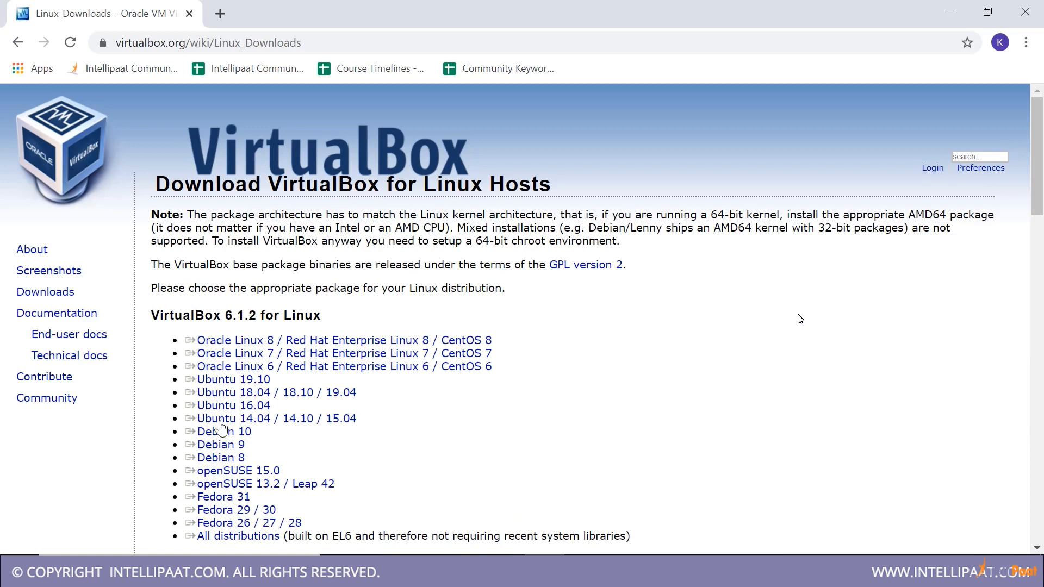
pyautogui.scroll(-1, 550, 297)
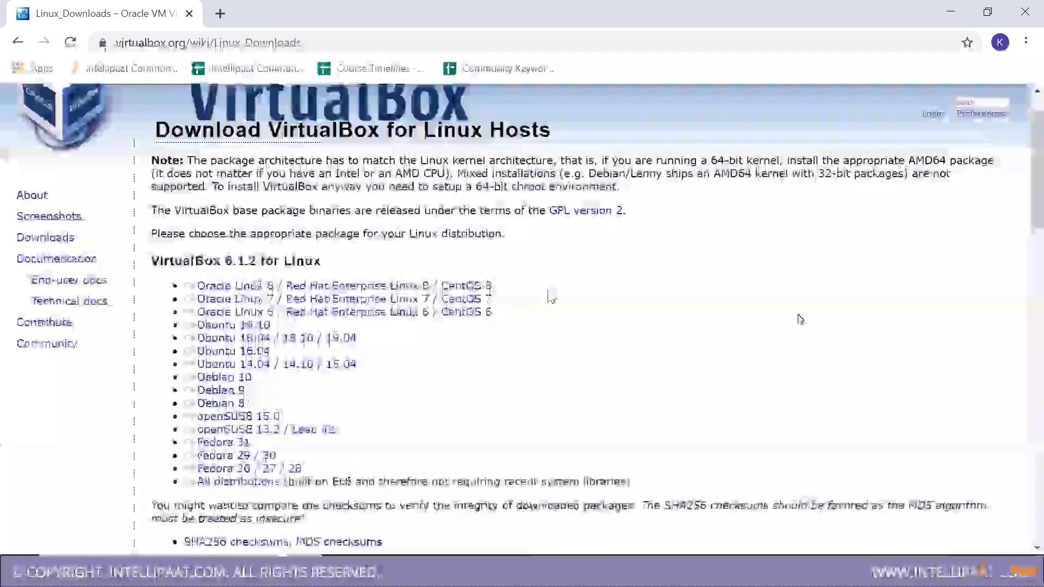
pyautogui.scroll(-2, 550, 297)
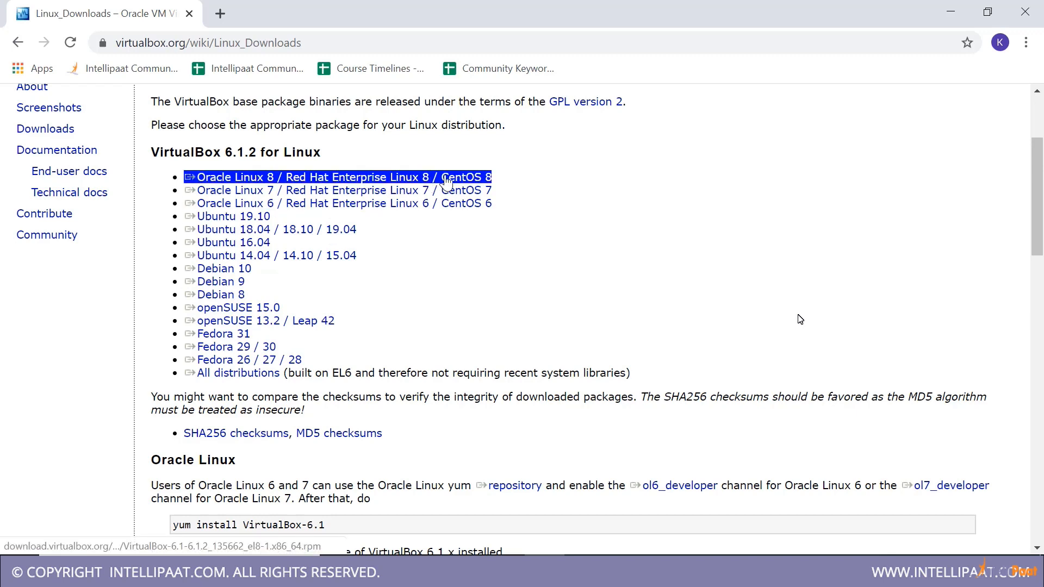
pyautogui.click(15, 47)
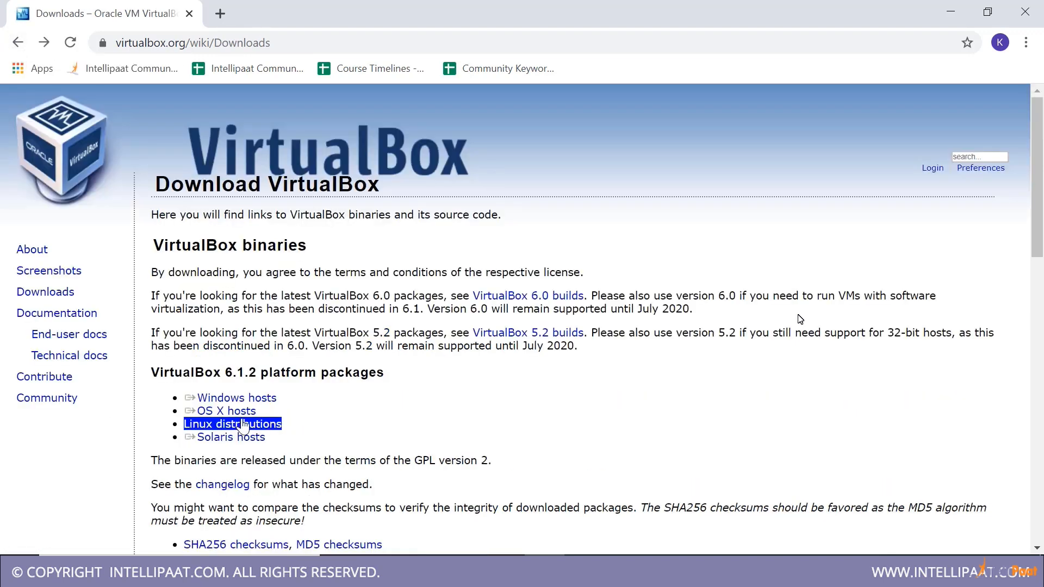
# Try downloading the VirtualBox 6.1.2 installer for Windows hosts, cancel the download and dismiss the download bar
pyautogui.click(239, 401)
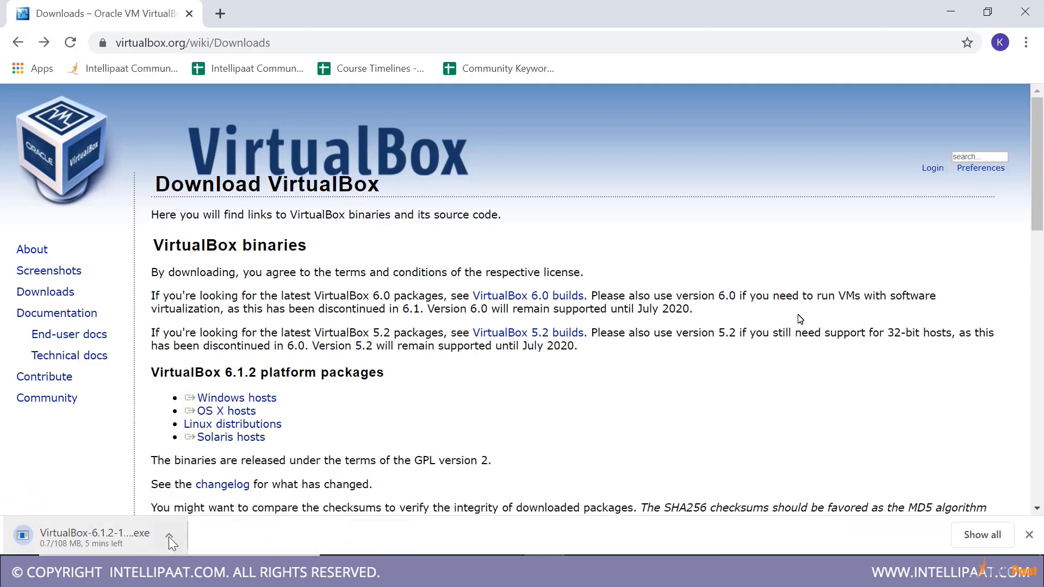
pyautogui.click(170, 536)
pyautogui.click(175, 507)
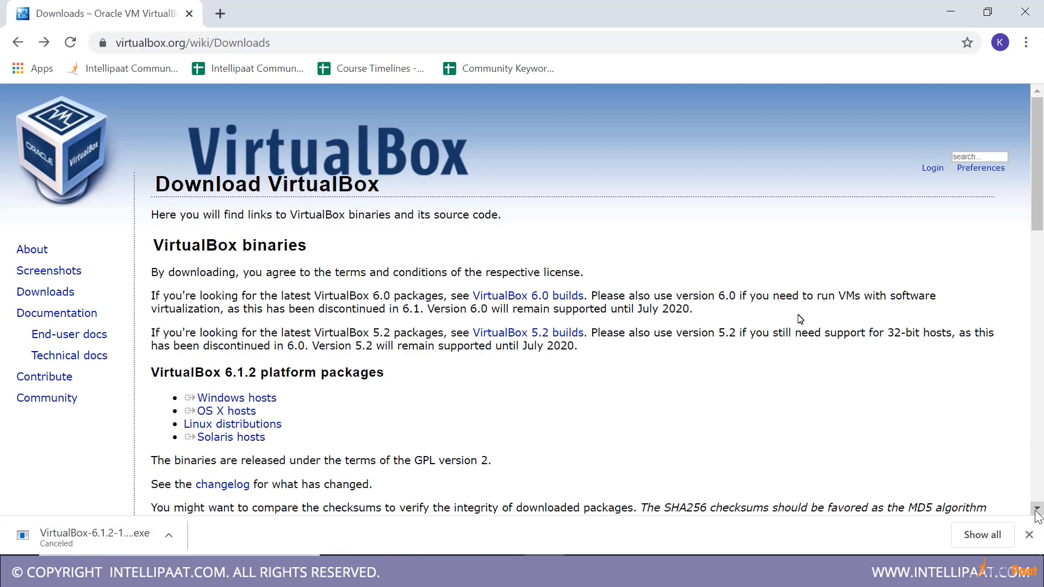
pyautogui.click(1028, 535)
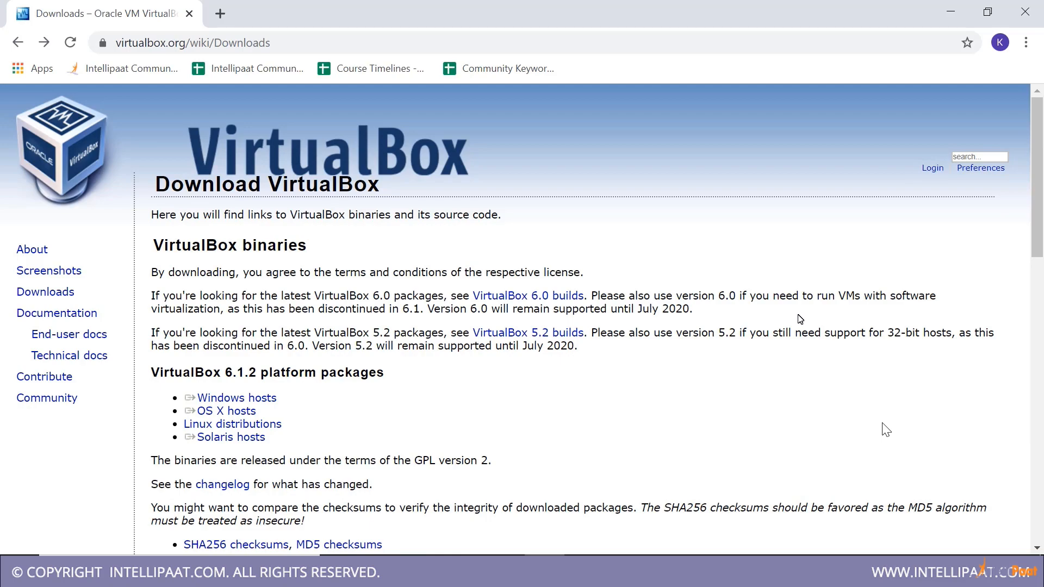
# Close the browser, go to the desktop and launch Oracle VM VirtualBox
pyautogui.click(1025, 12)
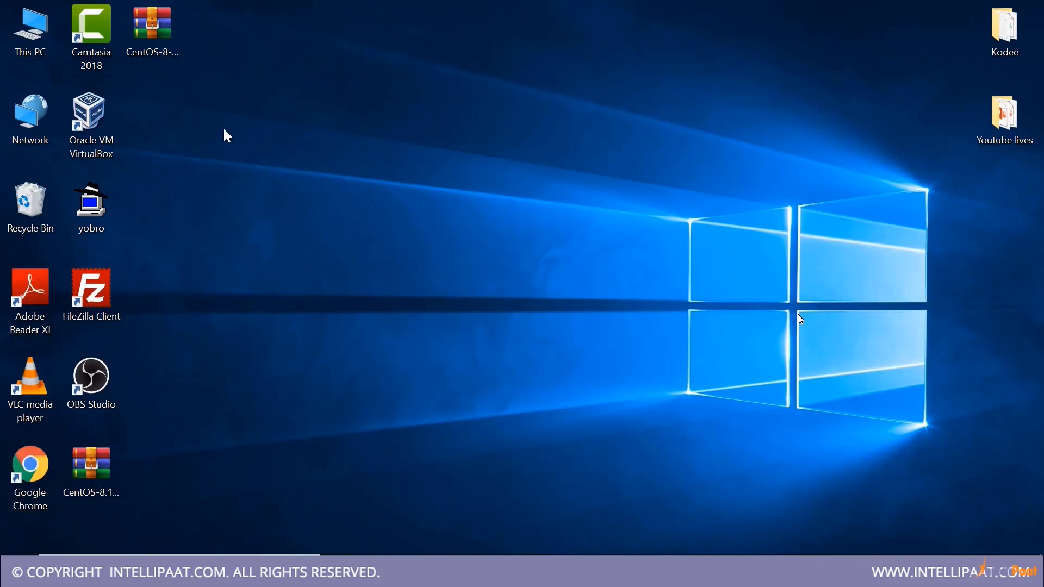
pyautogui.click(99, 119)
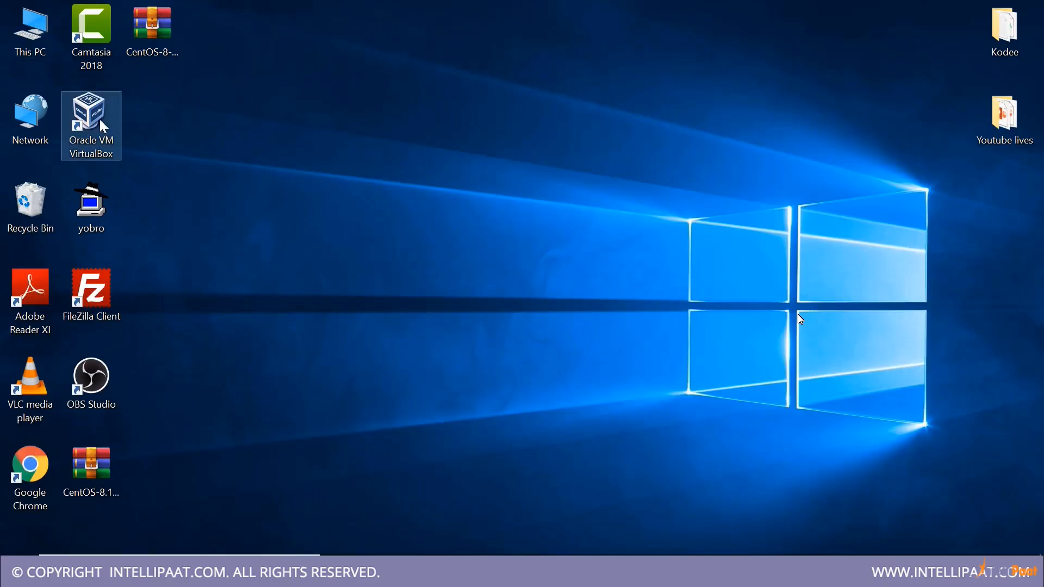
pyautogui.rightClick(446, 176)
pyautogui.click(478, 220)
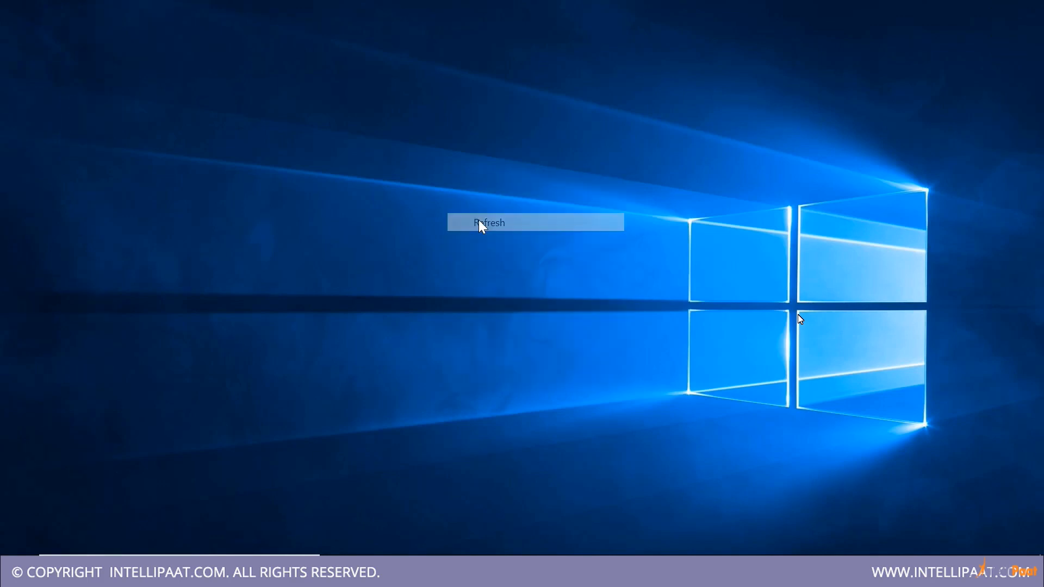
pyautogui.doubleClick(105, 127)
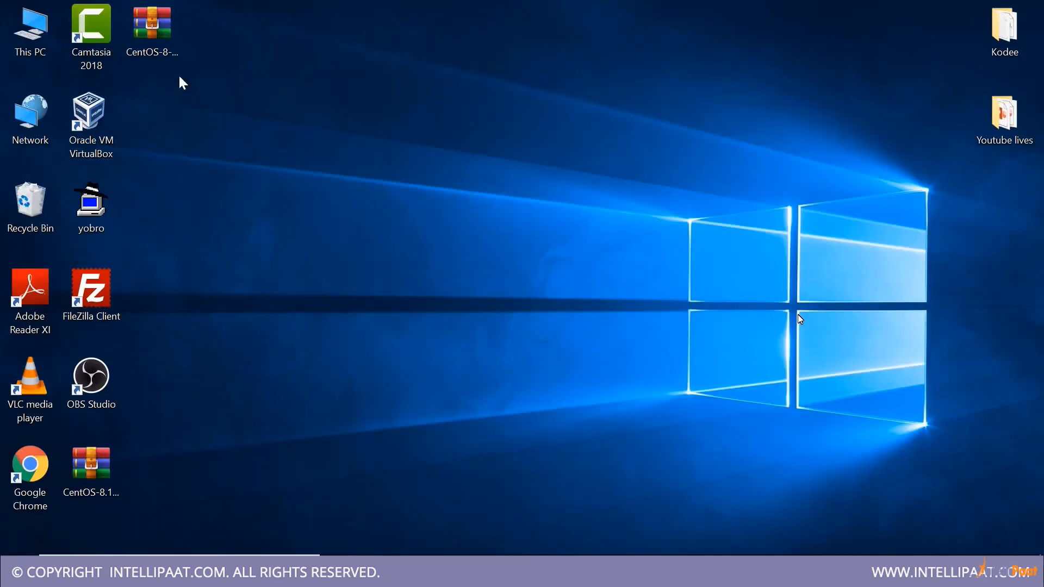
# Start creating a new virtual machine
pyautogui.click(179, 74)
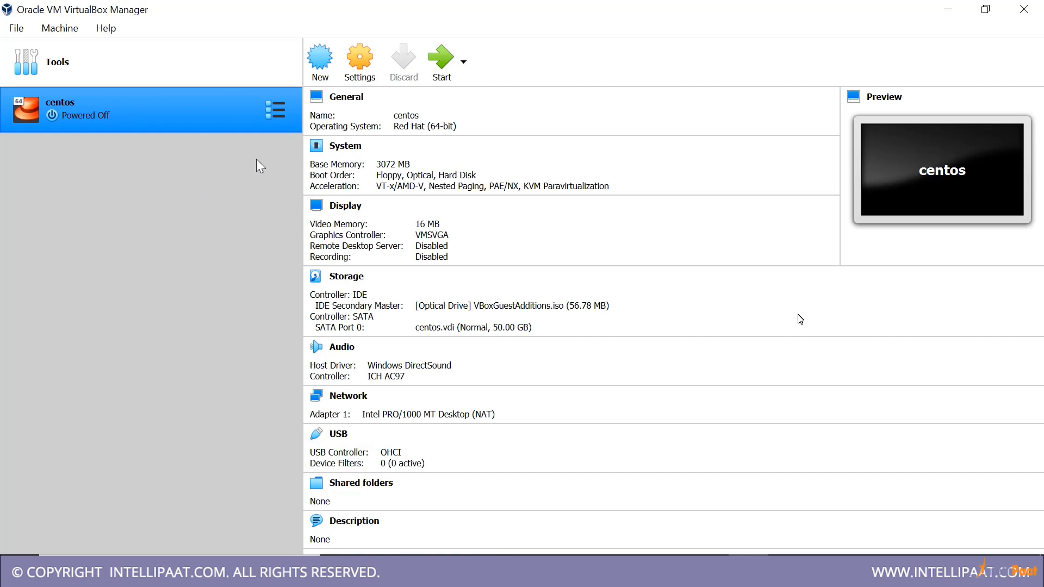
pyautogui.click(312, 84)
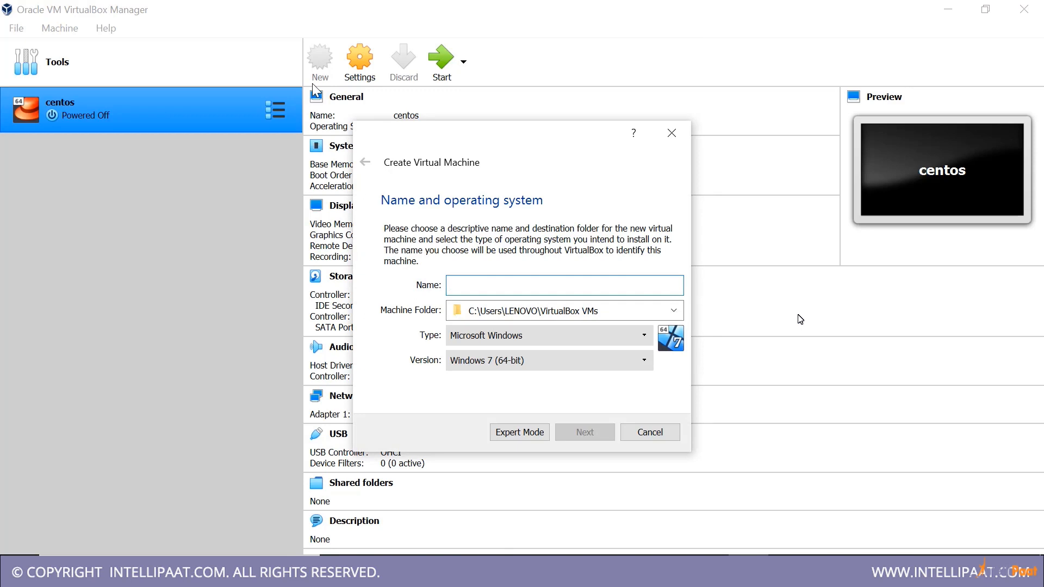
# Try CentOS8 and win as names for the new virtual machine and clear the name
pyautogui.write('Cent')
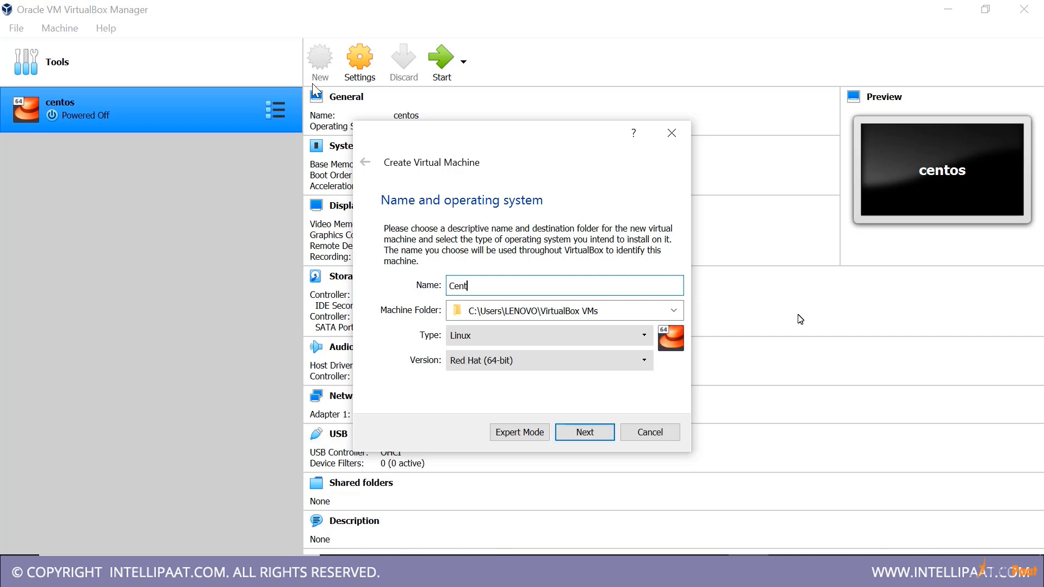
pyautogui.write('OS8')
pyautogui.press('BackSpace')
pyautogui.press('BackSpace')
pyautogui.press('BackSpace')
pyautogui.press('BackSpace')
pyautogui.press('BackSpace')
pyautogui.press('BackSpace')
pyautogui.press('BackSpace')
pyautogui.write('win')
pyautogui.press('BackSpace')
pyautogui.press('BackSpace')
pyautogui.press('BackSpace')
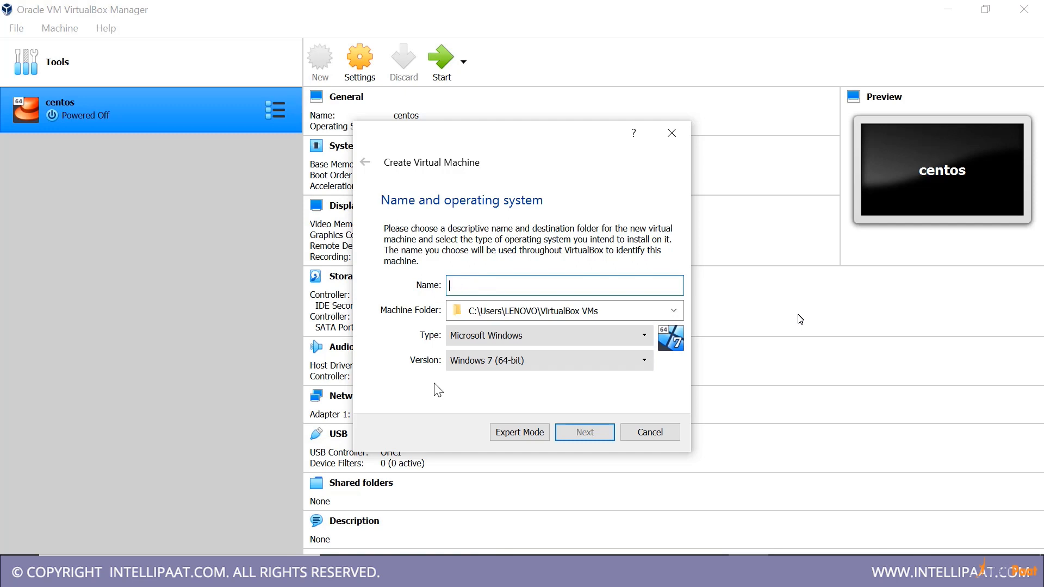
# Name the virtual machine CentOS8, accept Linux and Red Hat (64-bit), and continue to the memory size
pyautogui.write('CentO')
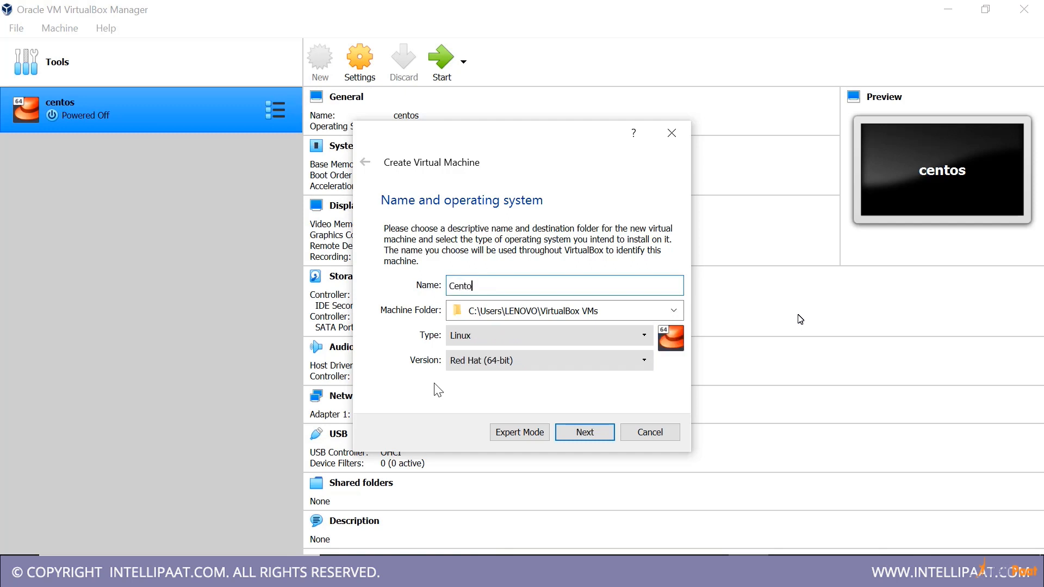
pyautogui.write('S8')
pyautogui.click(578, 443)
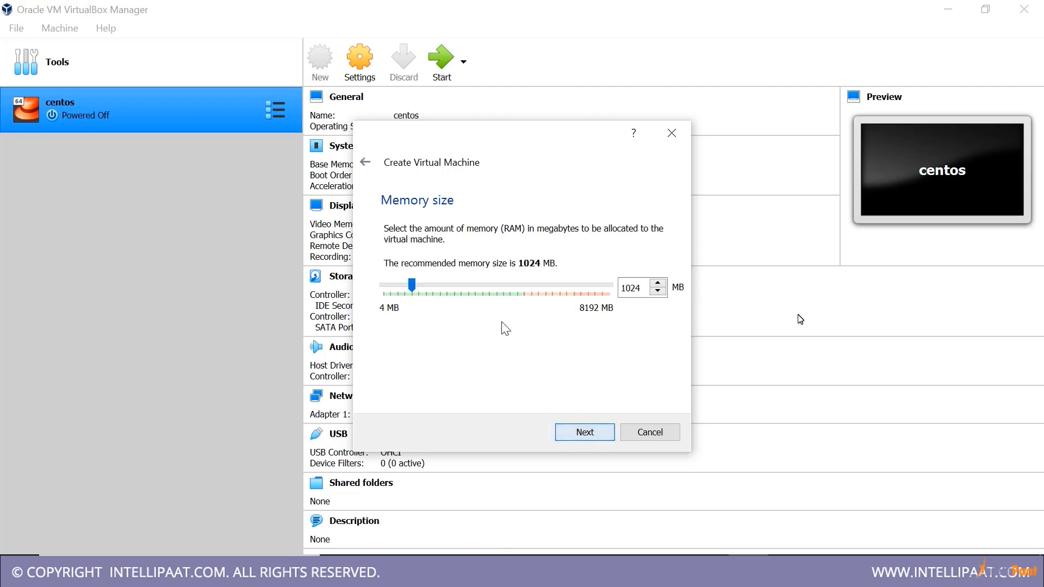
# Set the virtual machine's memory size to 4096 MB and continue to the hard disk options
pyautogui.doubleClick(626, 287)
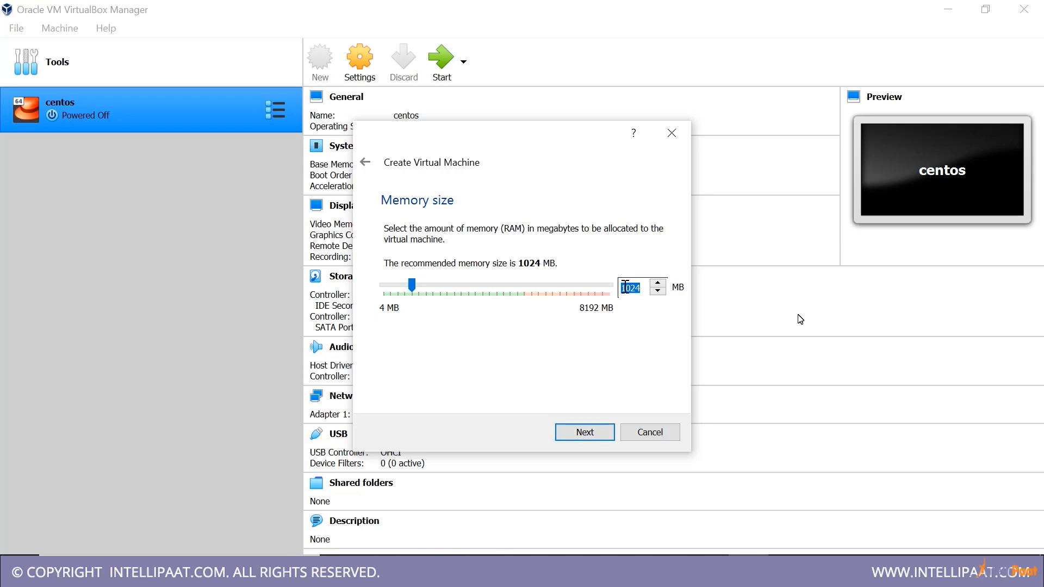
pyautogui.write('3072')
pyautogui.doubleClick(632, 287)
pyautogui.moveTo(470, 283); pyautogui.dragTo(497, 284)
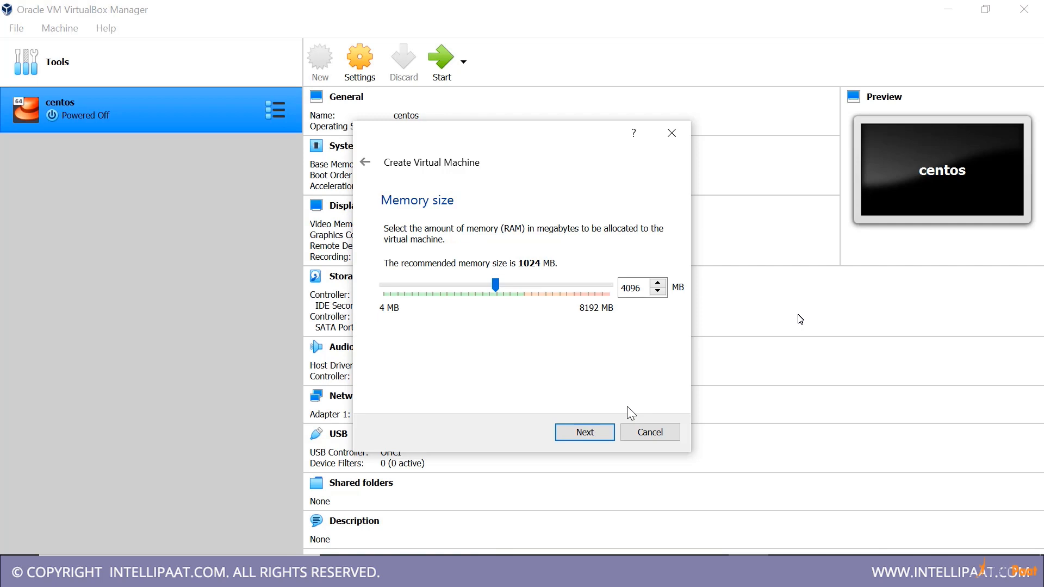
pyautogui.click(585, 435)
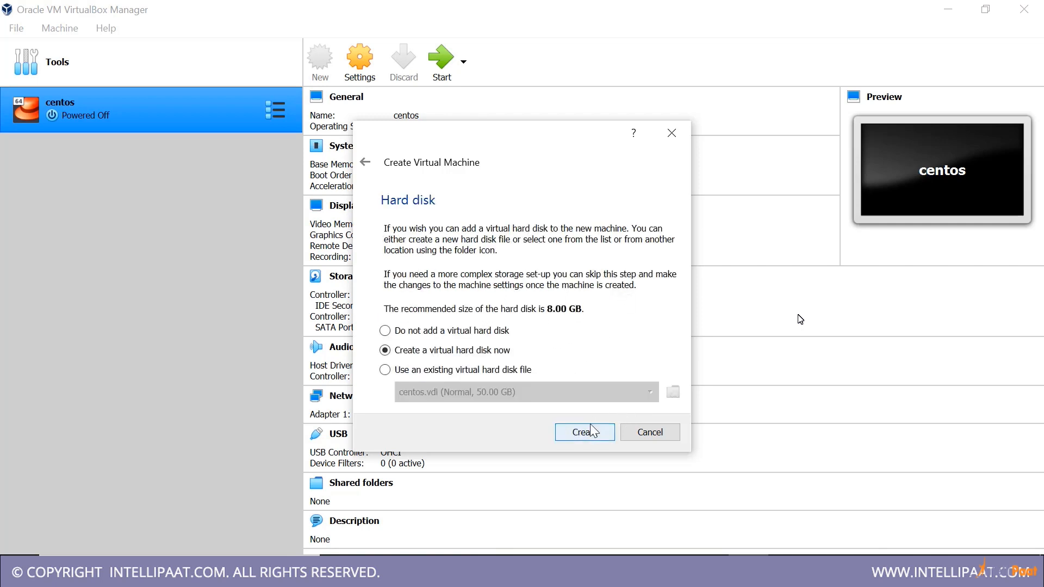
# Choose to create a virtual hard disk now, as a VDI file with dynamically allocated storage
pyautogui.click(595, 434)
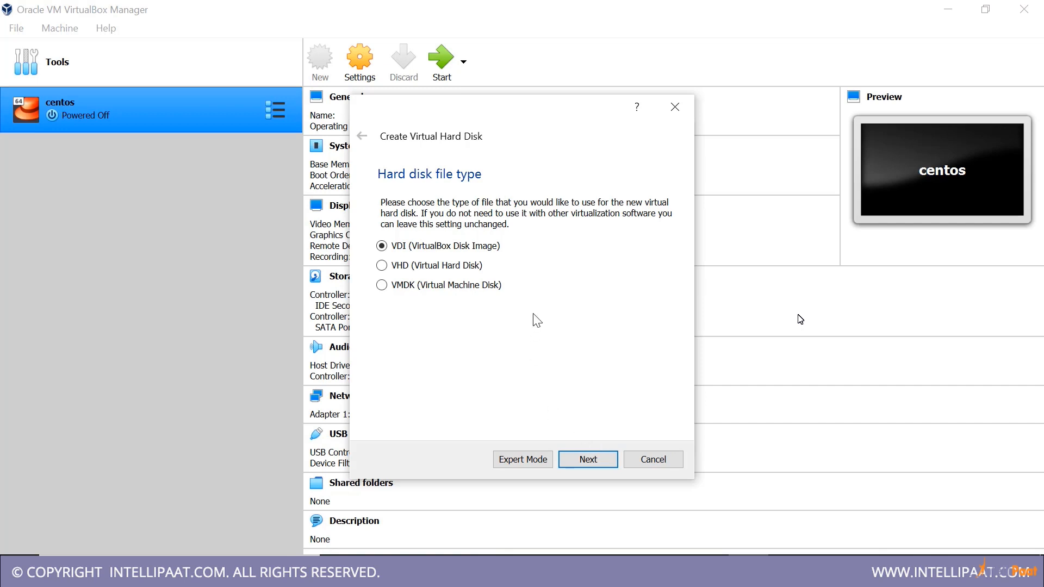
pyautogui.click(606, 459)
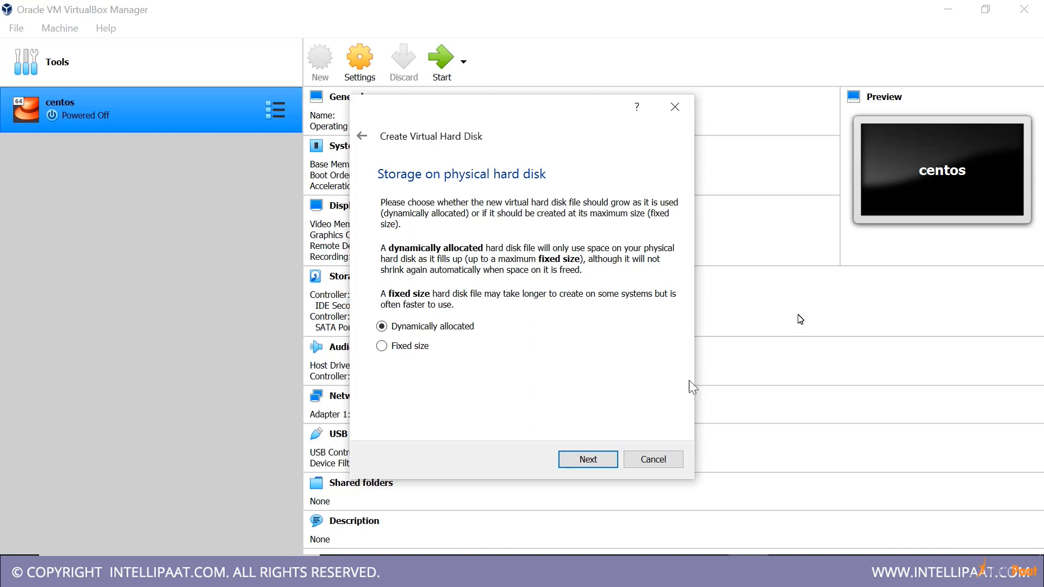
pyautogui.click(592, 460)
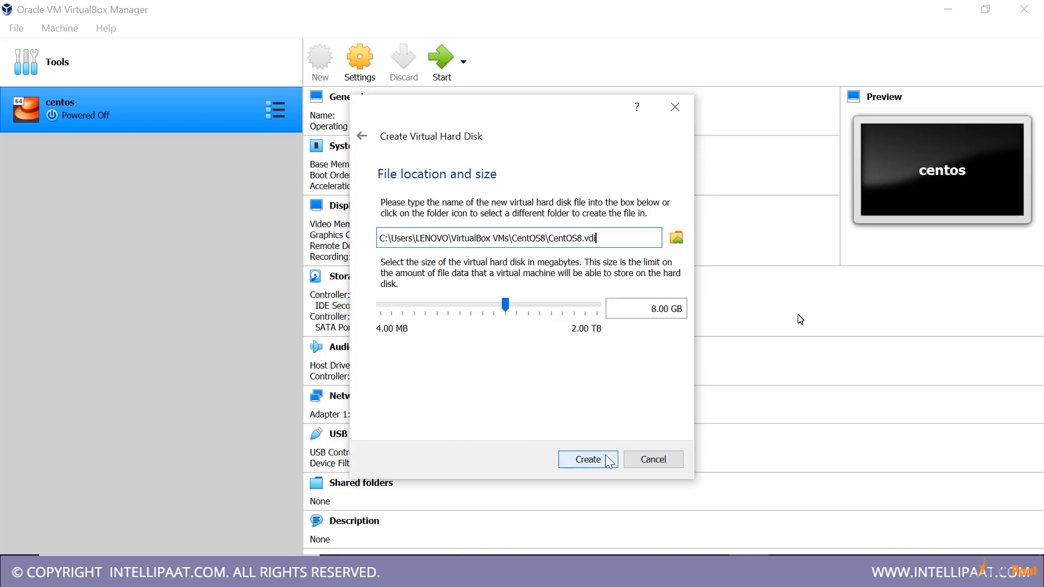
# Set the virtual hard disk's size to 50 GB and create the disk
pyautogui.click(652, 310)
pyautogui.press('BackSpace')
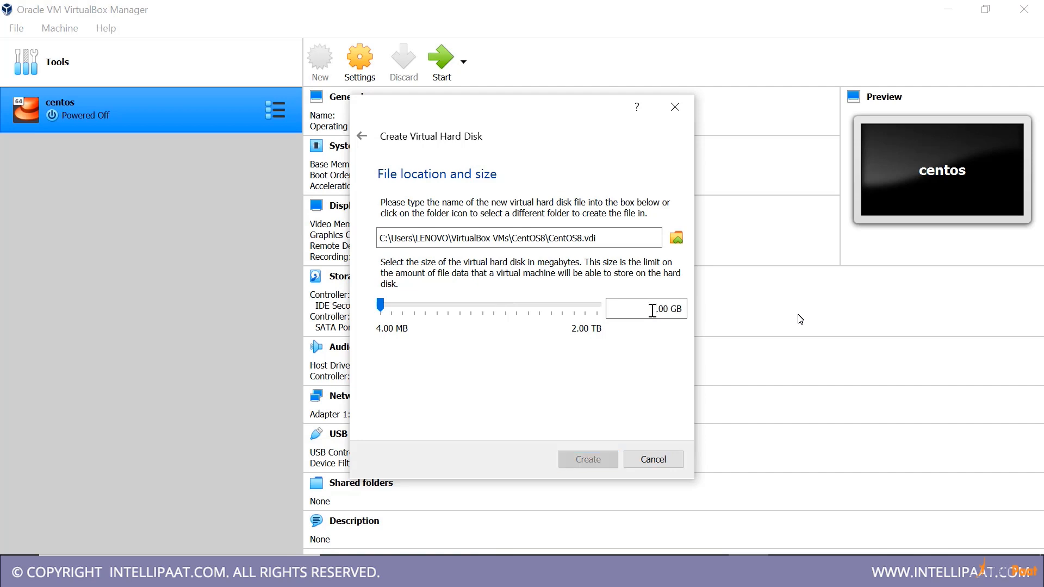
pyautogui.write('50')
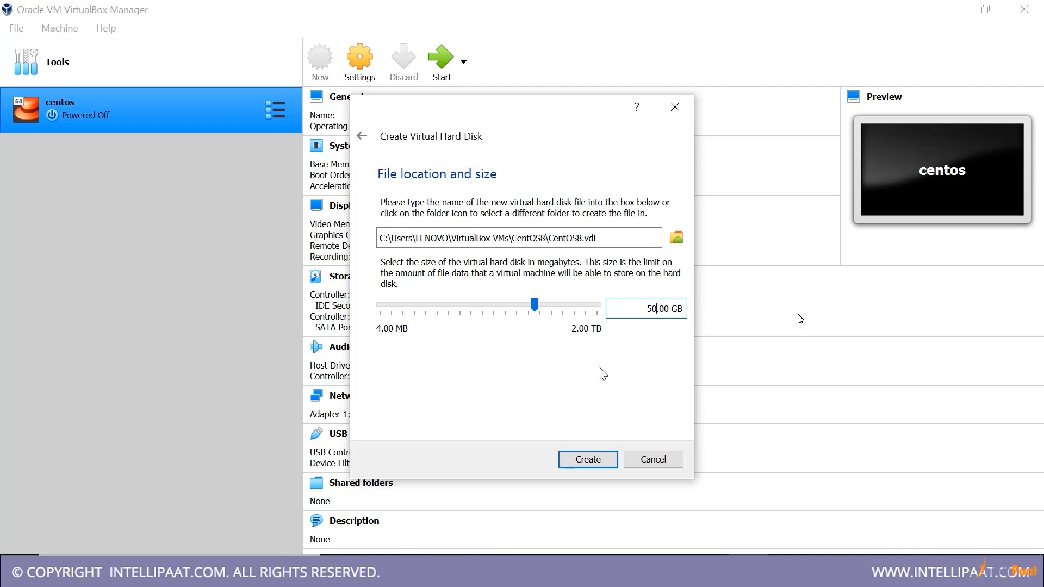
pyautogui.click(596, 453)
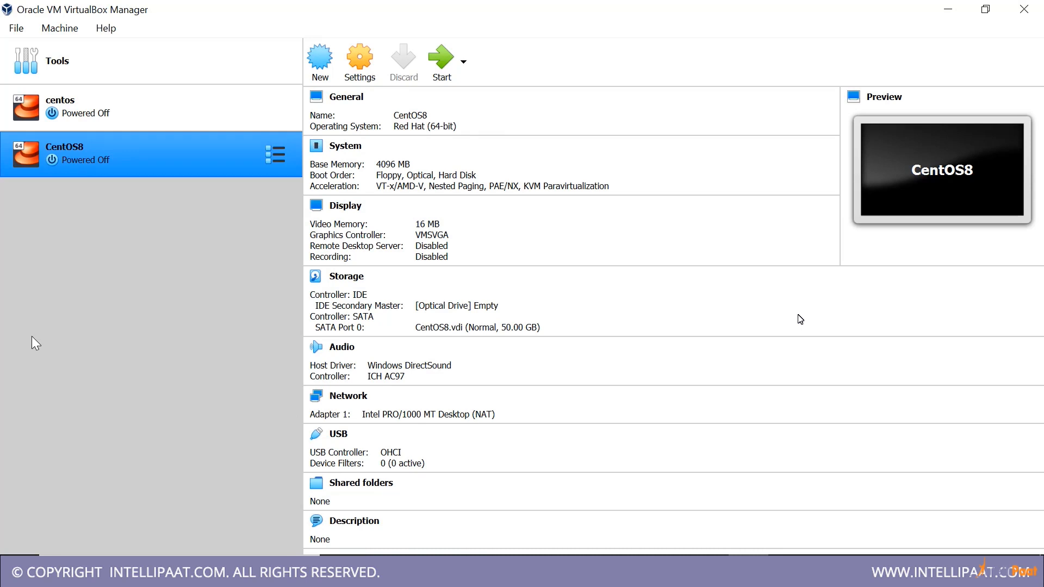
# Attach the CentOS-8-x86_64-1905-dvd1 disk image from the Desktop to the CentOS8 machine's empty IDE optical drive and save the settings
pyautogui.click(362, 79)
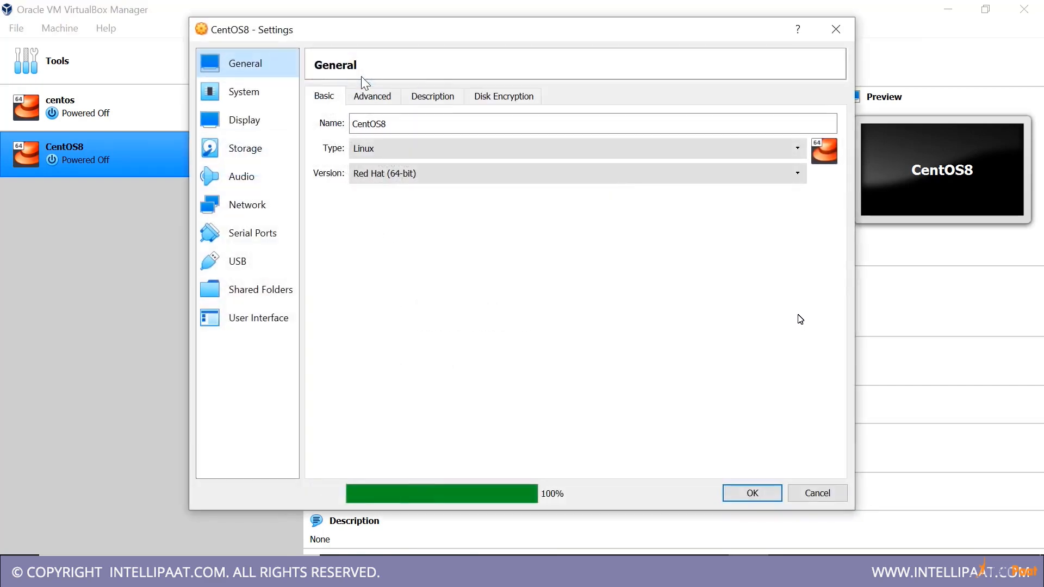
pyautogui.click(239, 161)
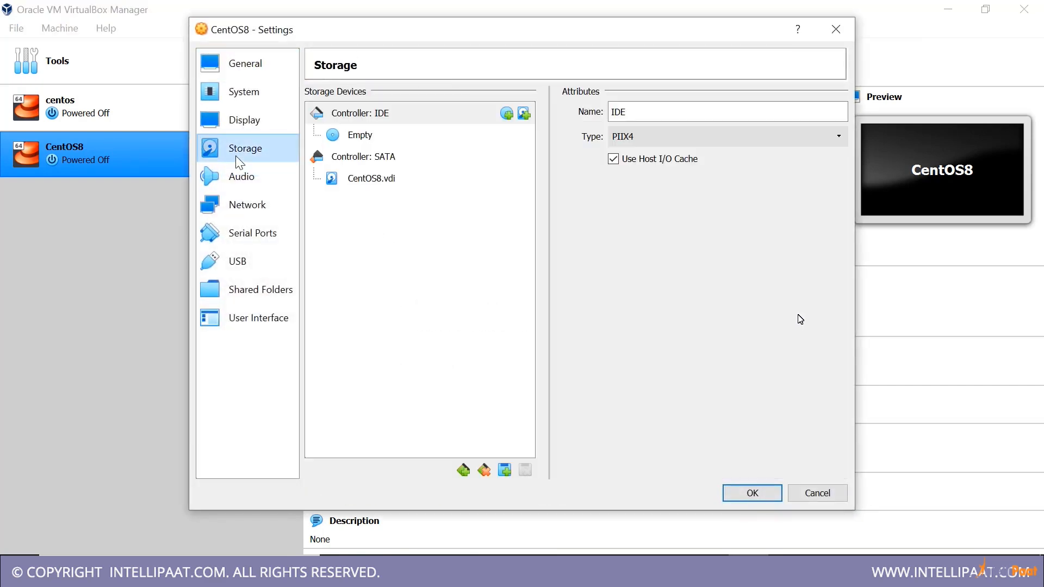
pyautogui.click(363, 183)
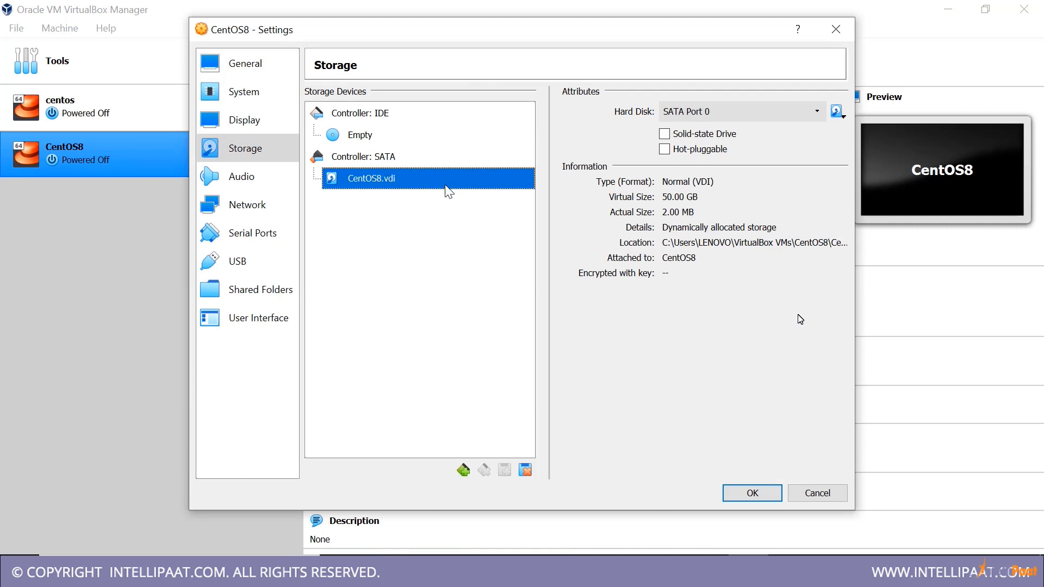
pyautogui.click(359, 143)
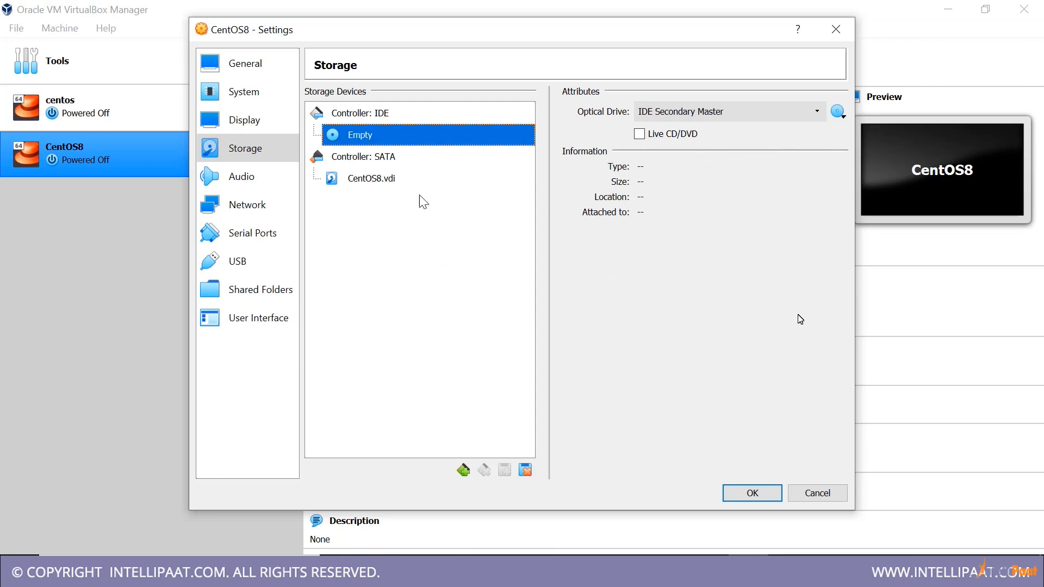
pyautogui.click(840, 112)
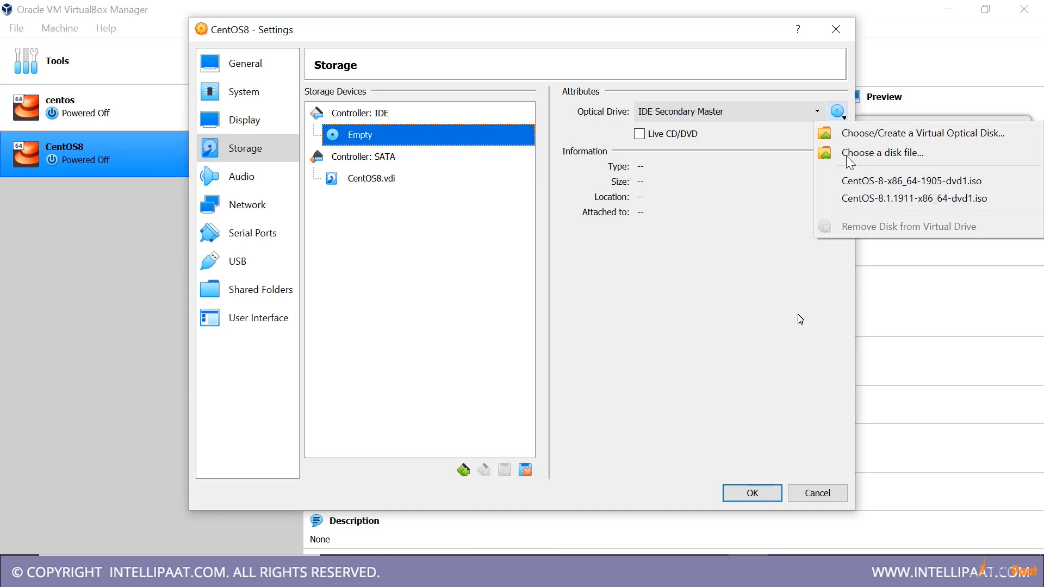
pyautogui.click(898, 151)
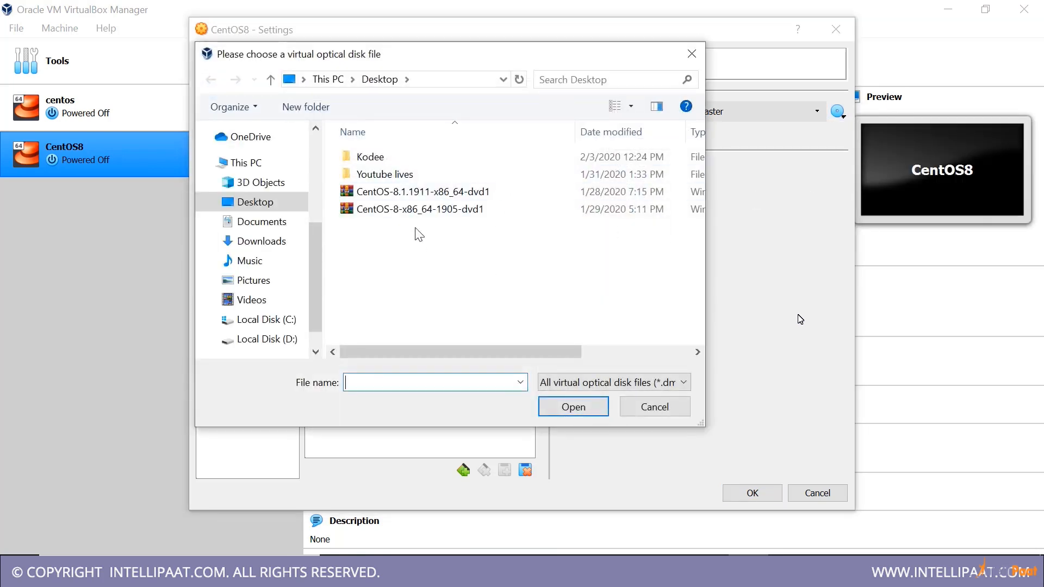
pyautogui.click(462, 210)
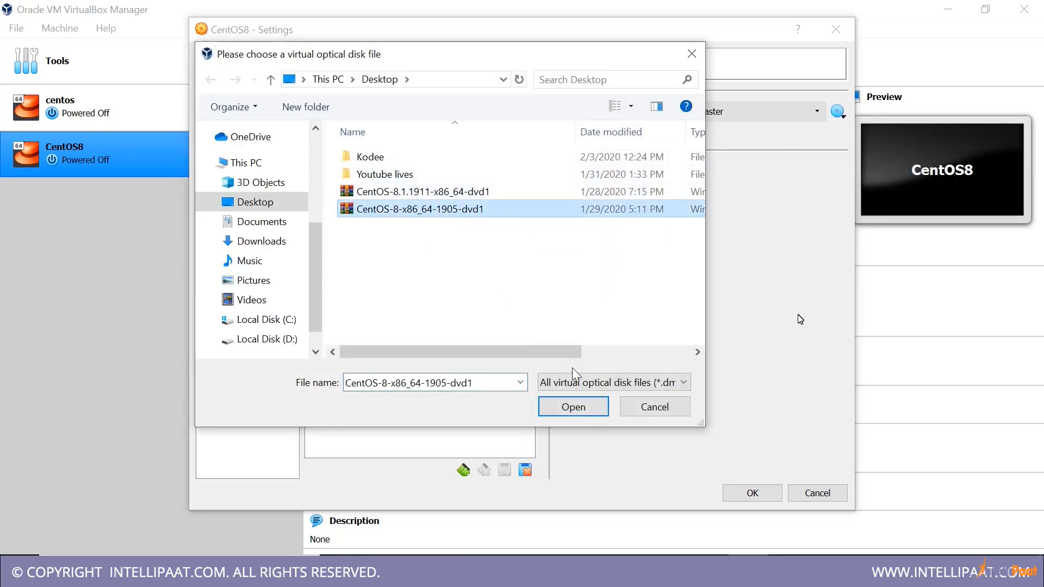
pyautogui.click(578, 409)
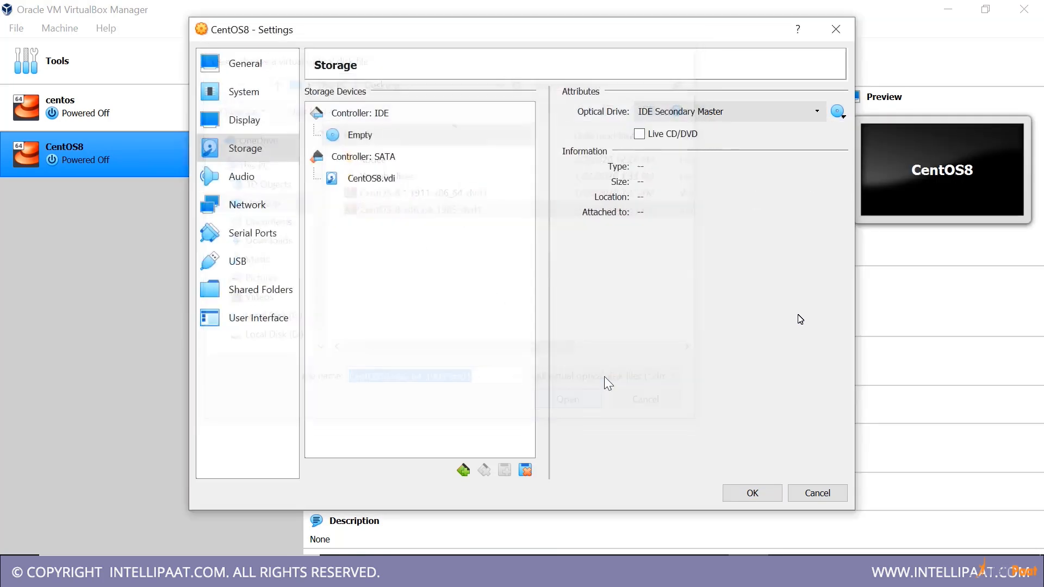
pyautogui.click(753, 493)
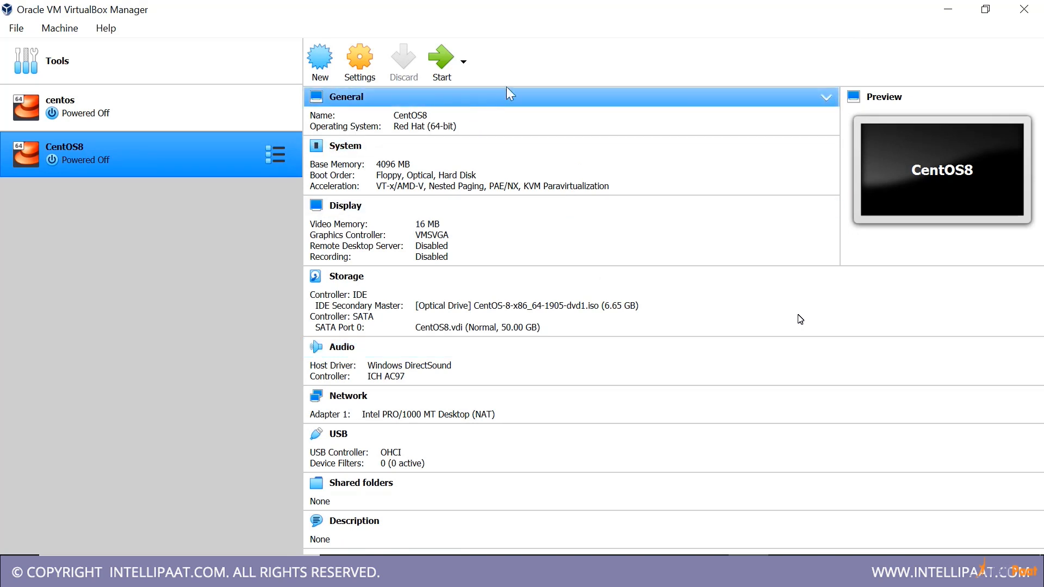
# Start the CentOS8 machine from the CentOS-8-x86_64-1905-dvd1.iso disk and boot the Install CentOS Linux 8.0.1905 entry
pyautogui.click(442, 59)
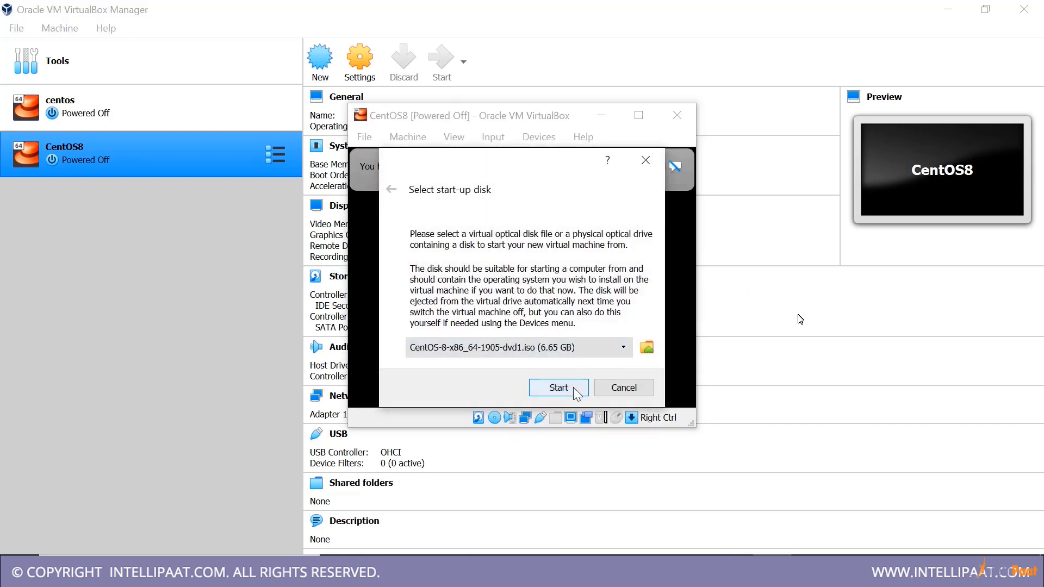
pyautogui.click(573, 387)
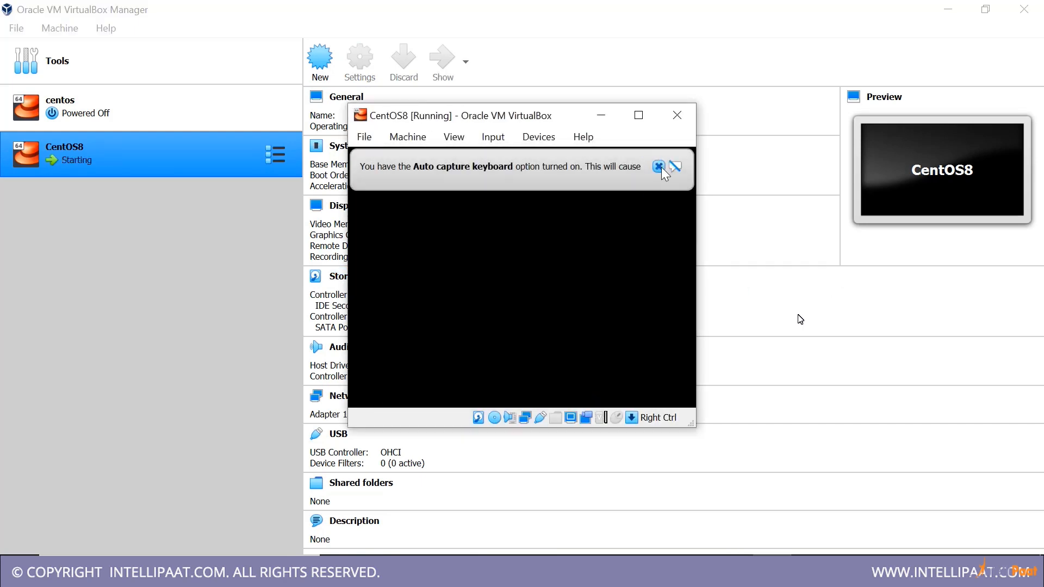
pyautogui.click(658, 167)
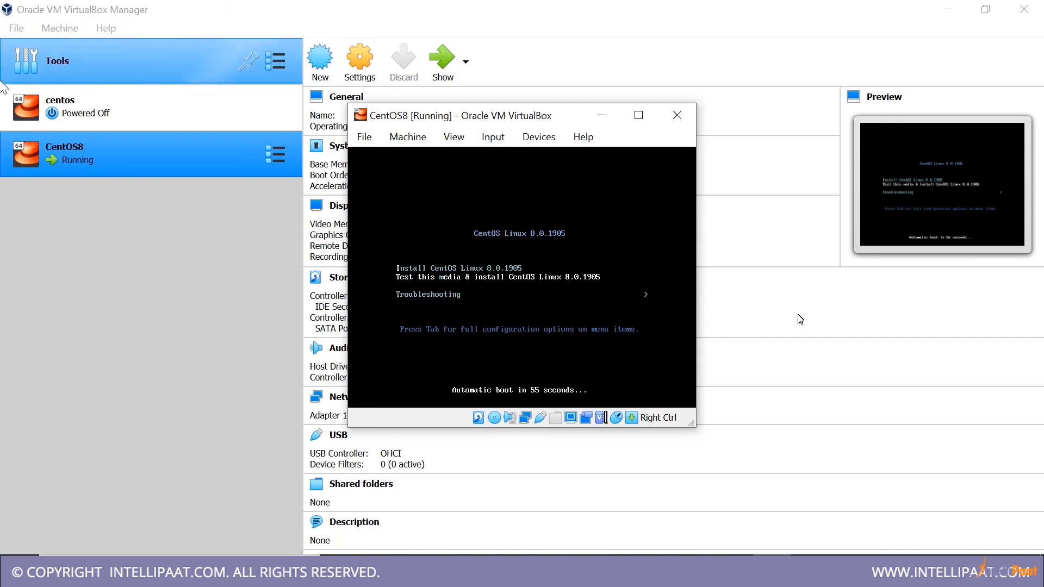
pyautogui.press('Up')
pyautogui.press('Return')
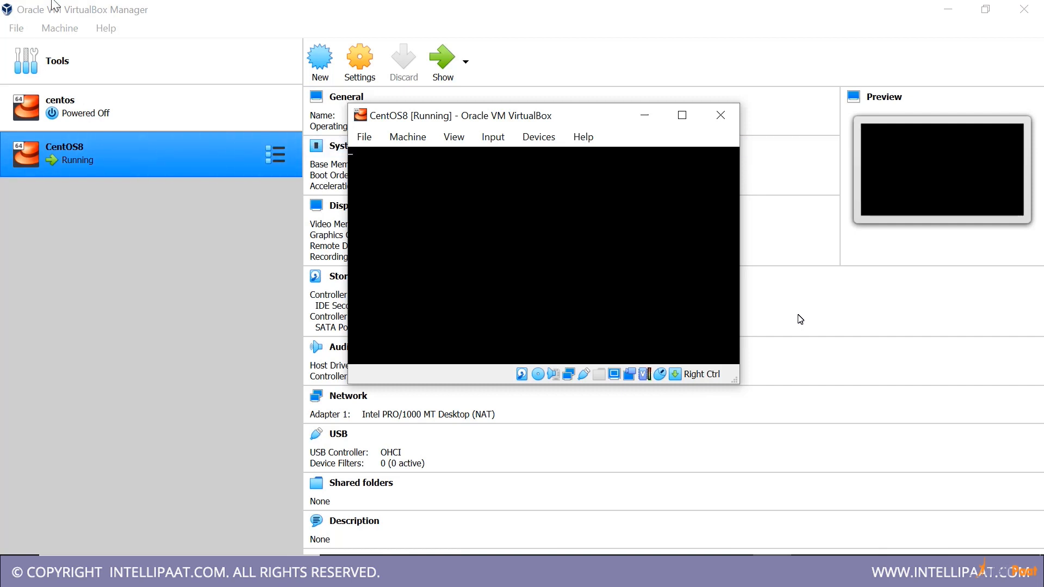
pyautogui.click(680, 115)
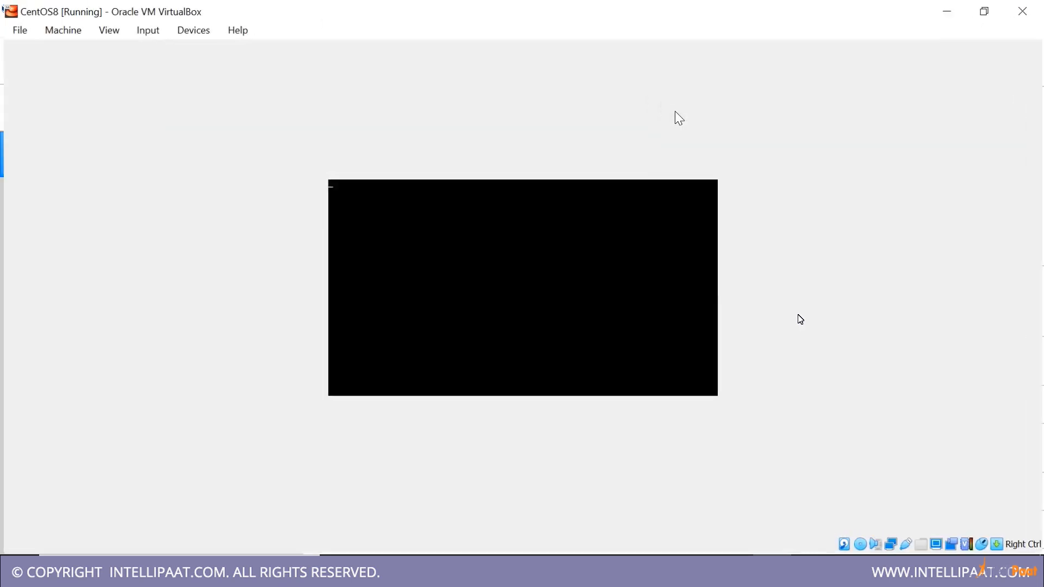
pyautogui.doubleClick(683, 8)
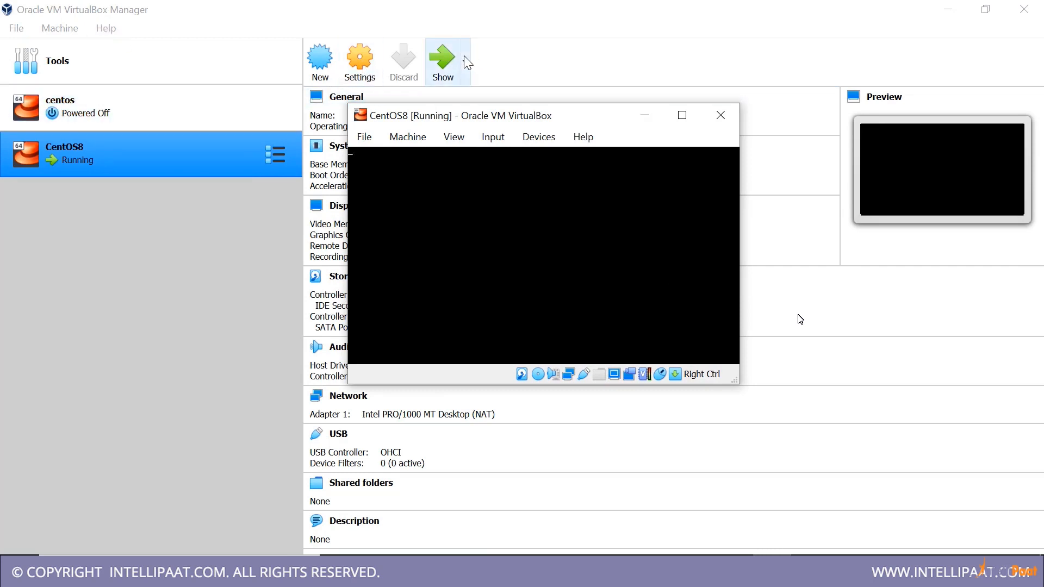
pyautogui.click(119, 30)
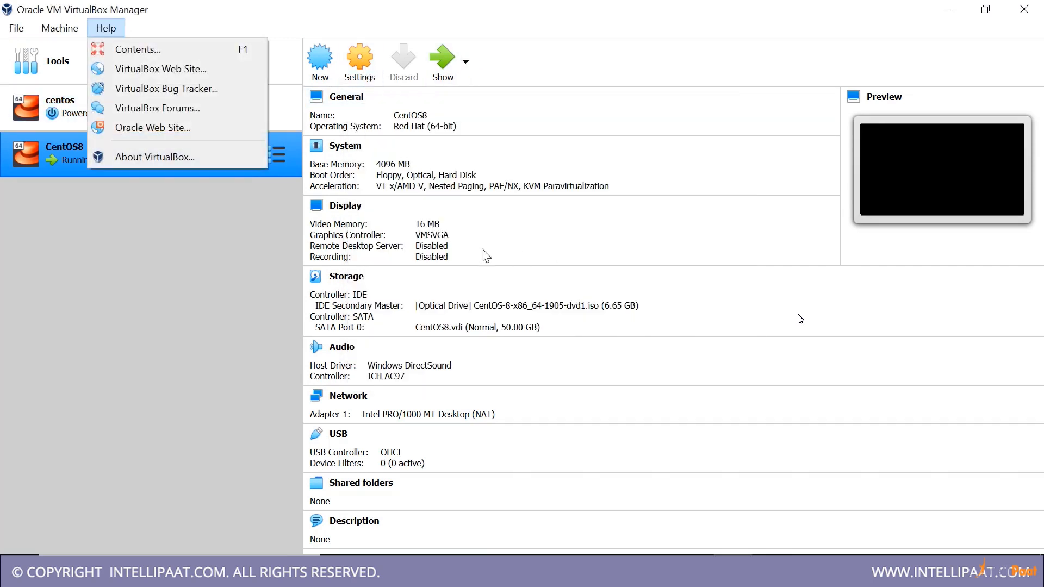
pyautogui.moveTo(61, 28)
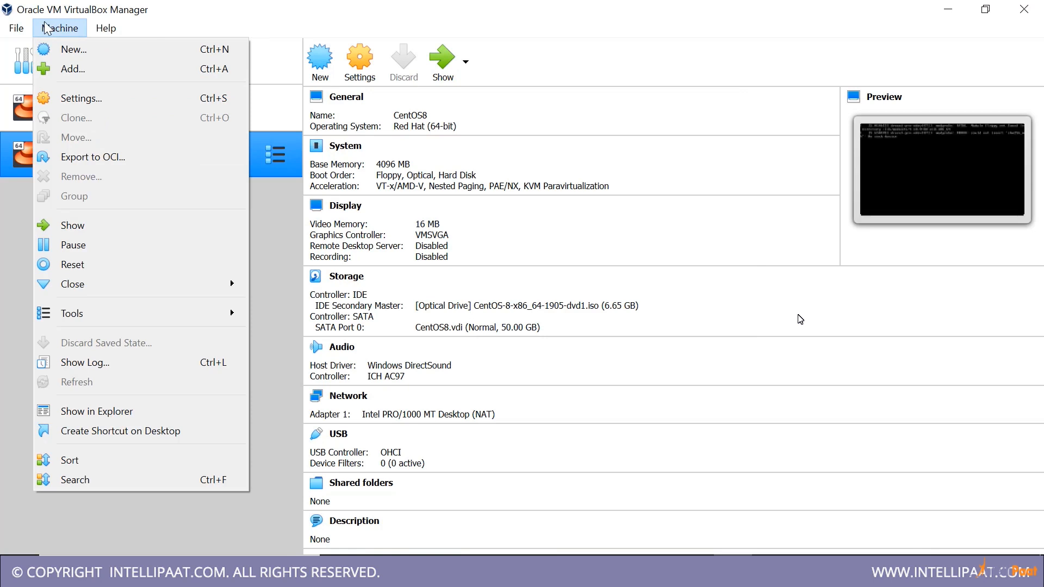
pyautogui.moveTo(12, 27)
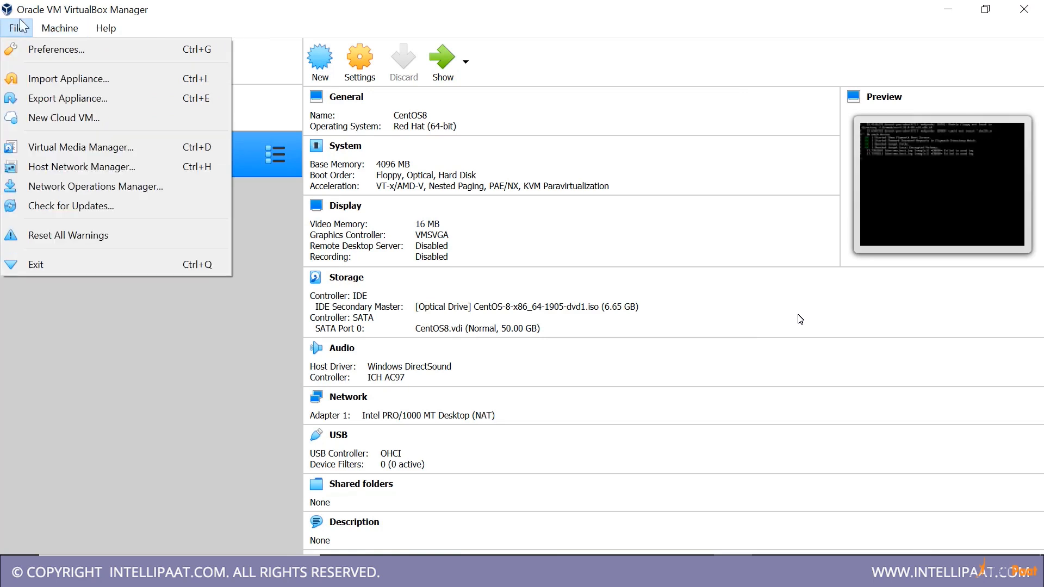
pyautogui.click(168, 269)
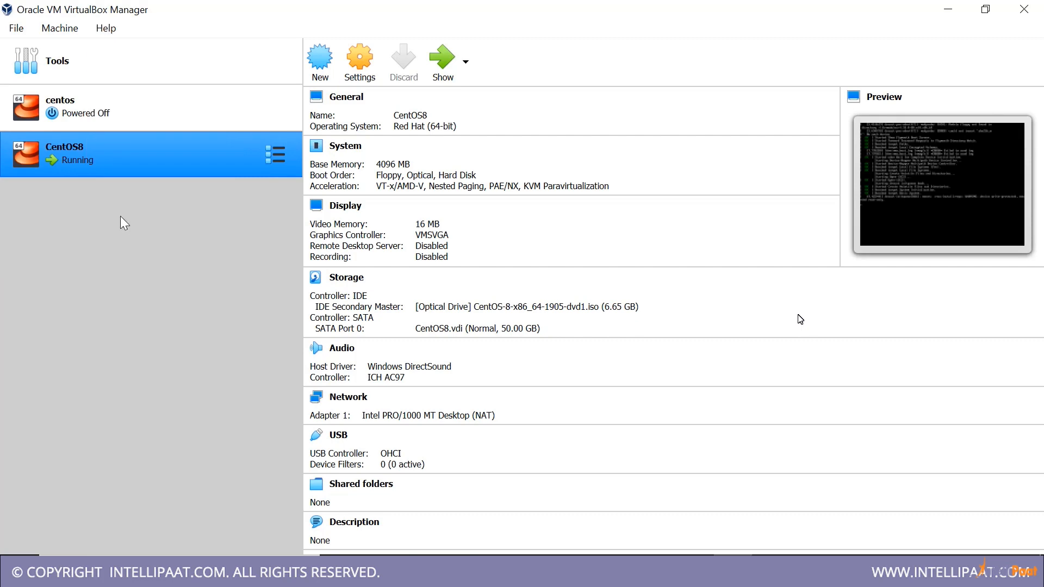
pyautogui.click(76, 48)
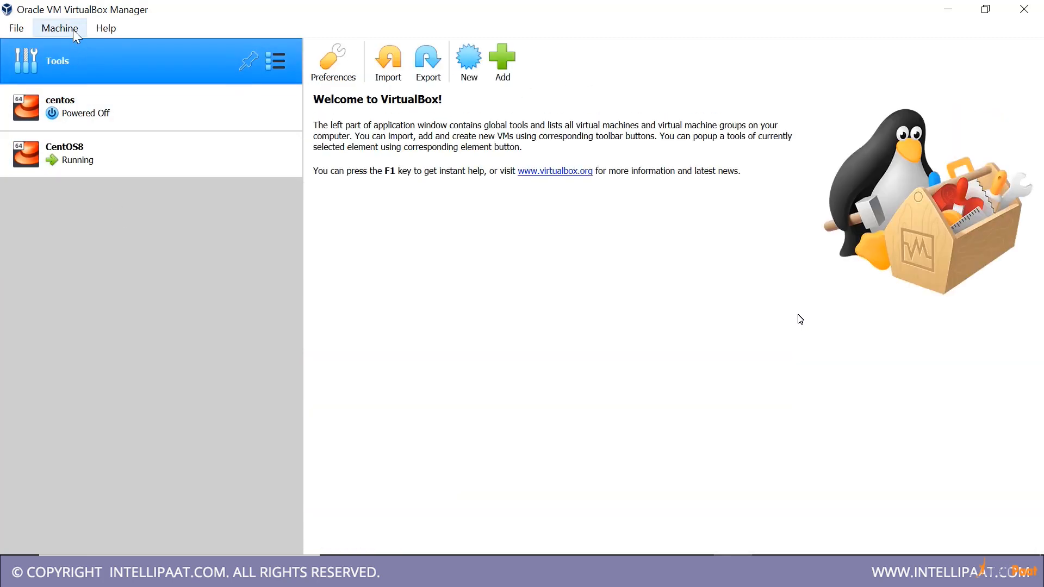
pyautogui.click(328, 59)
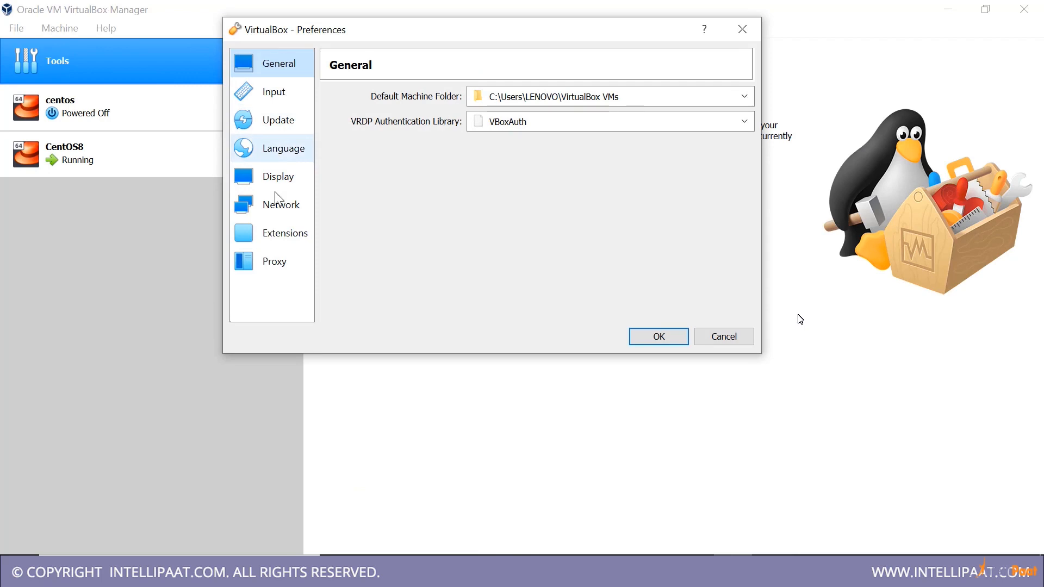
pyautogui.click(267, 206)
pyautogui.click(724, 336)
# Bring up and maximize the running CentOS8 machine's window, and continue the installer with English (United States)
pyautogui.click(771, 571)
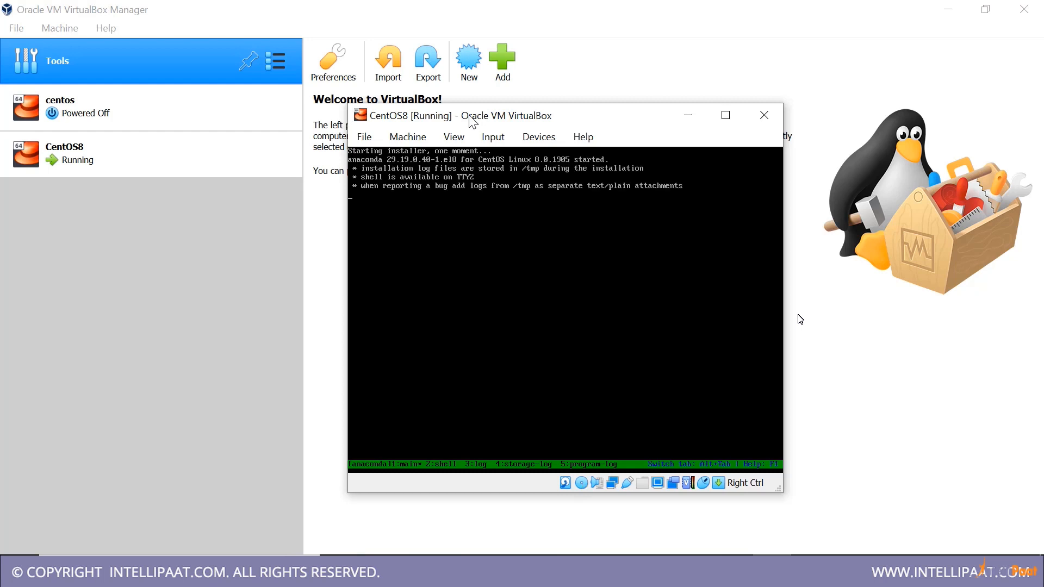
pyautogui.doubleClick(473, 121)
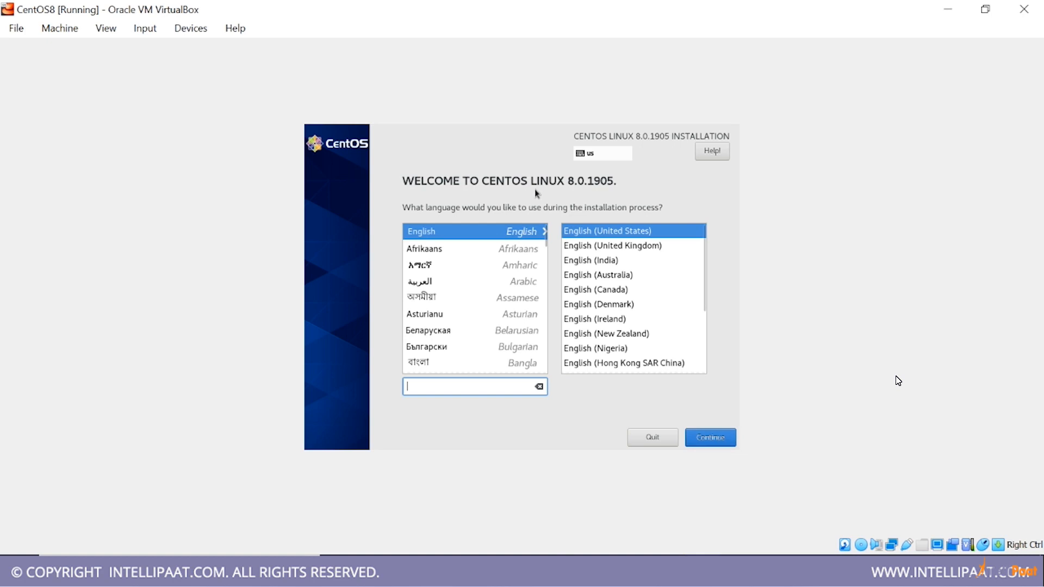
pyautogui.click(716, 438)
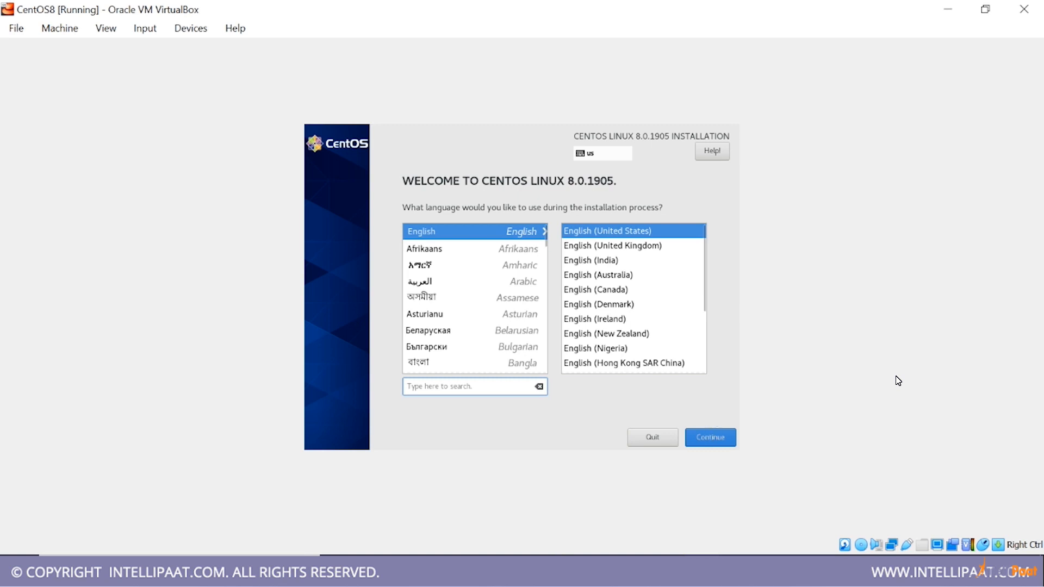
pyautogui.press('XF86AudioLowerVolume')
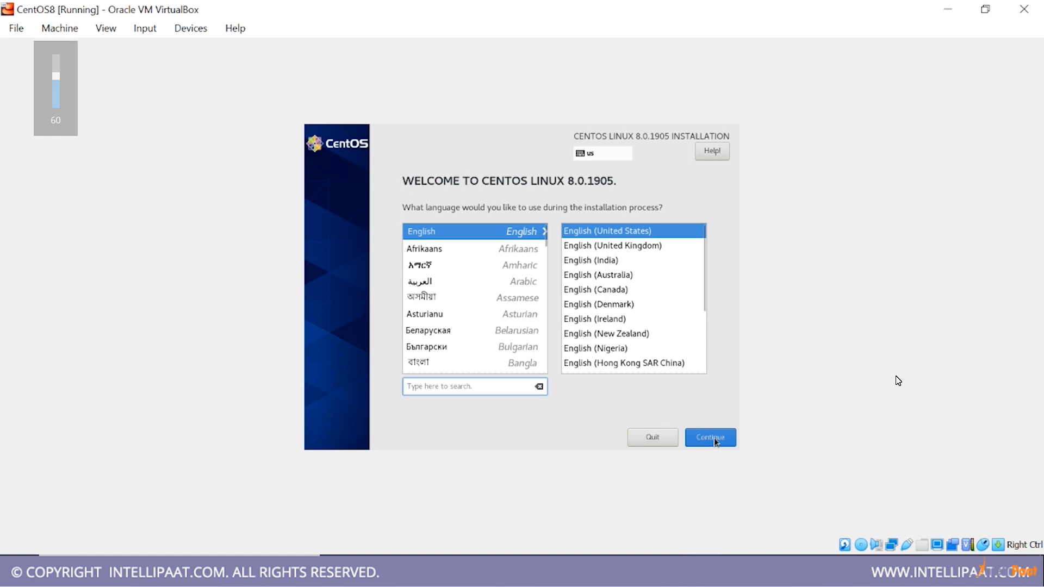
pyautogui.click(715, 440)
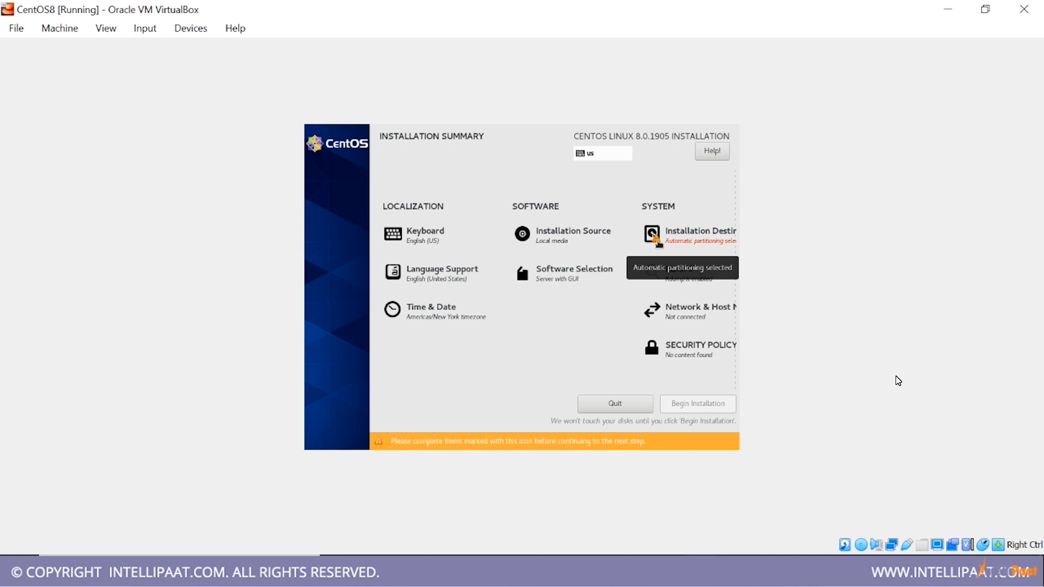
# Confirm the 50 GiB ATA VBOX HARDDISK as installation destination with automatic storage configuration, and begin the installation
pyautogui.click(655, 236)
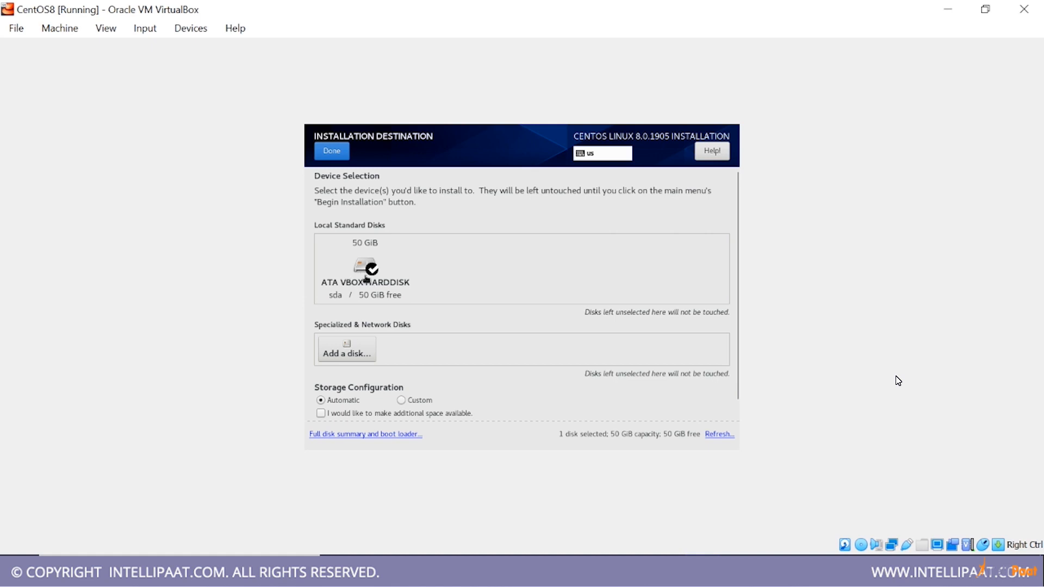
pyautogui.click(336, 153)
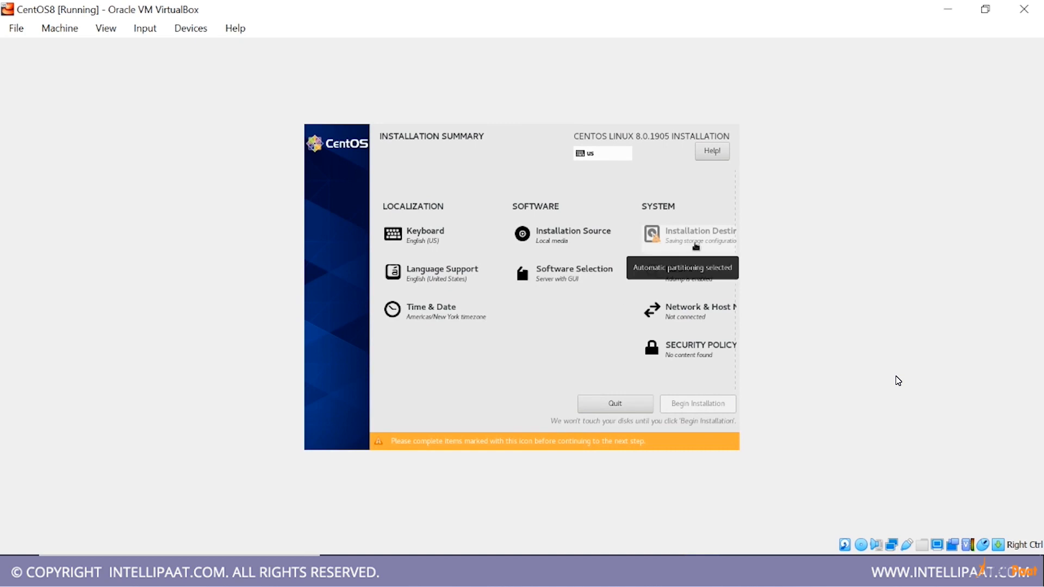
pyautogui.click(694, 245)
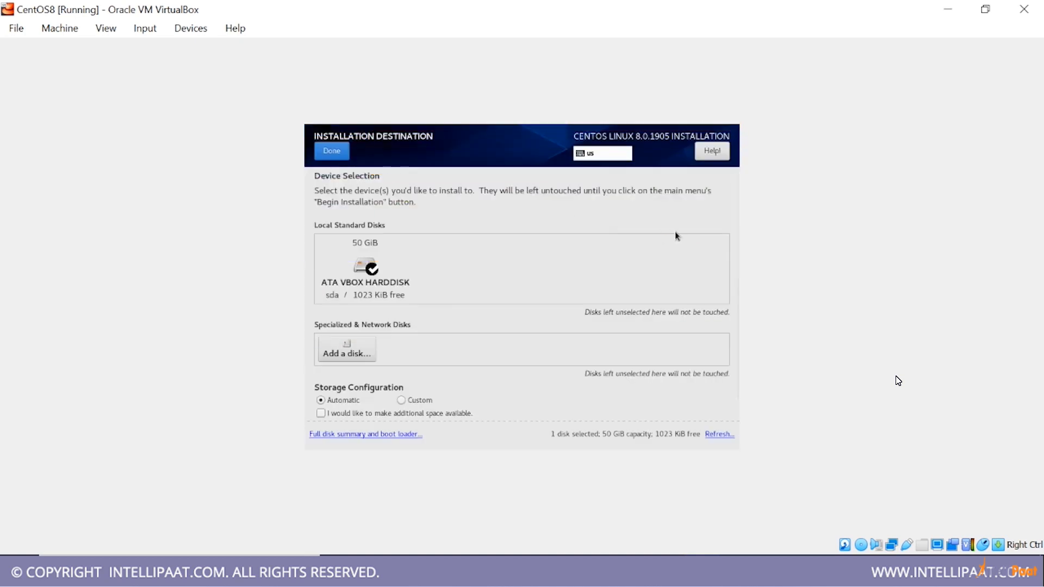
pyautogui.click(347, 275)
pyautogui.click(347, 274)
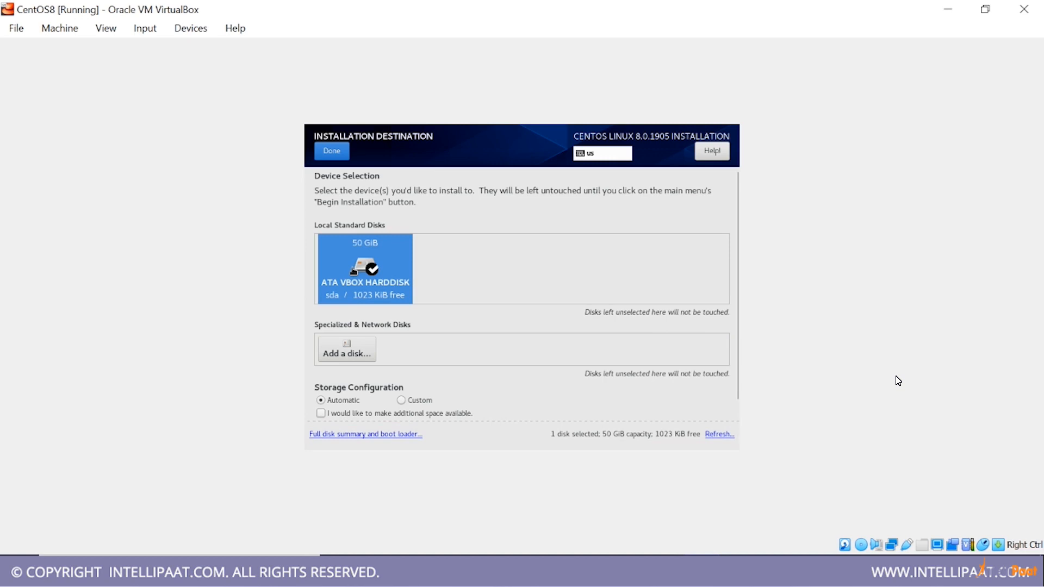
pyautogui.click(331, 151)
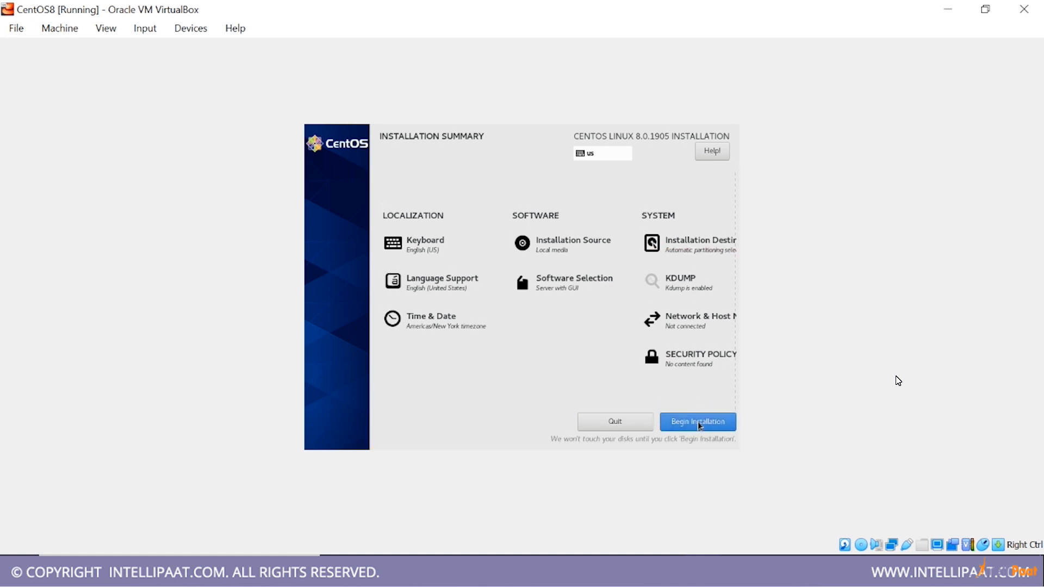
pyautogui.click(699, 423)
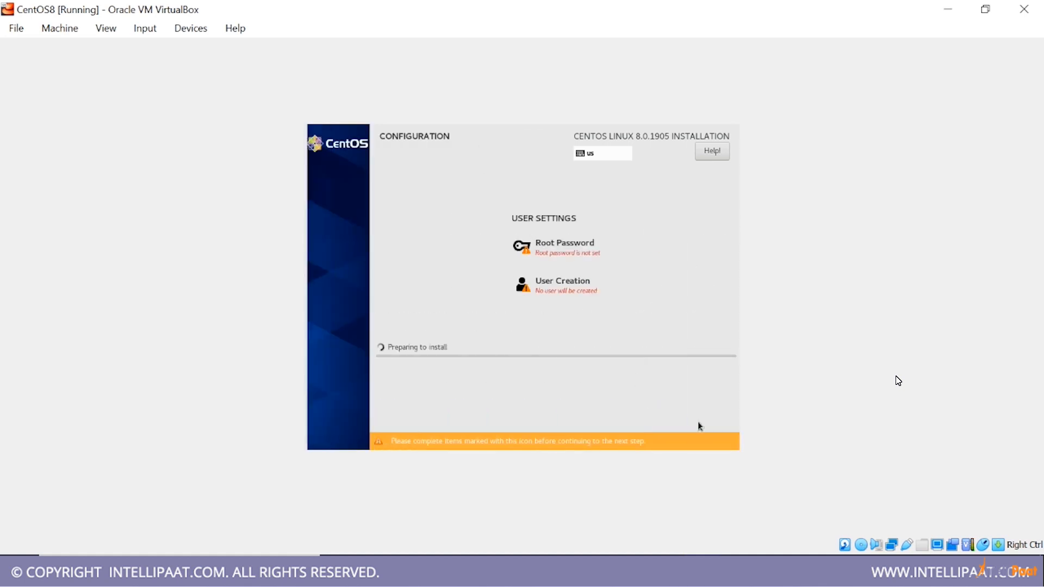
# Set and confirm the root account's password, accepting the short password anyway
pyautogui.click(565, 263)
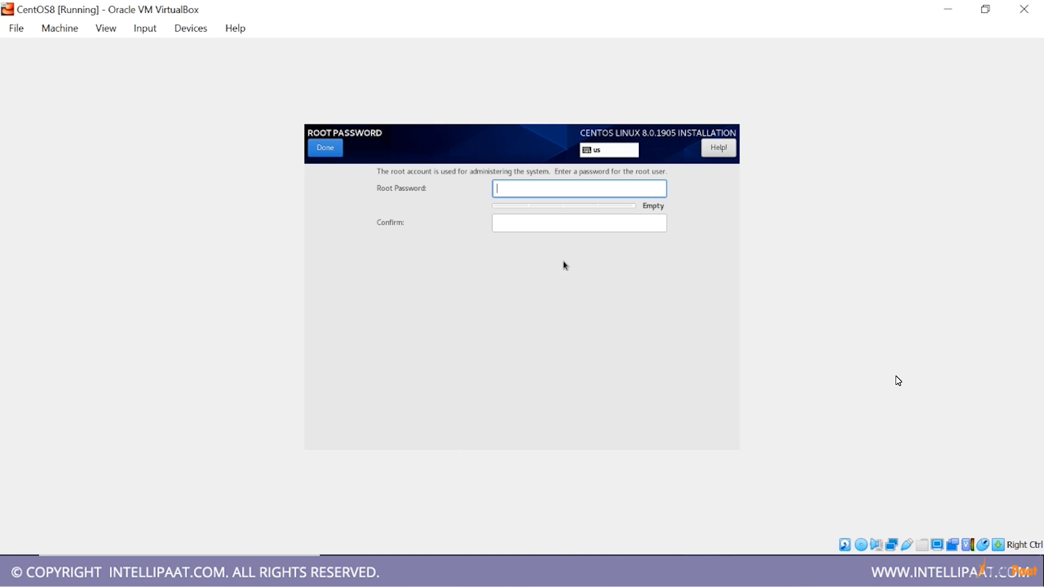
pyautogui.write('•••••')
pyautogui.press('Tab')
pyautogui.write('•••••')
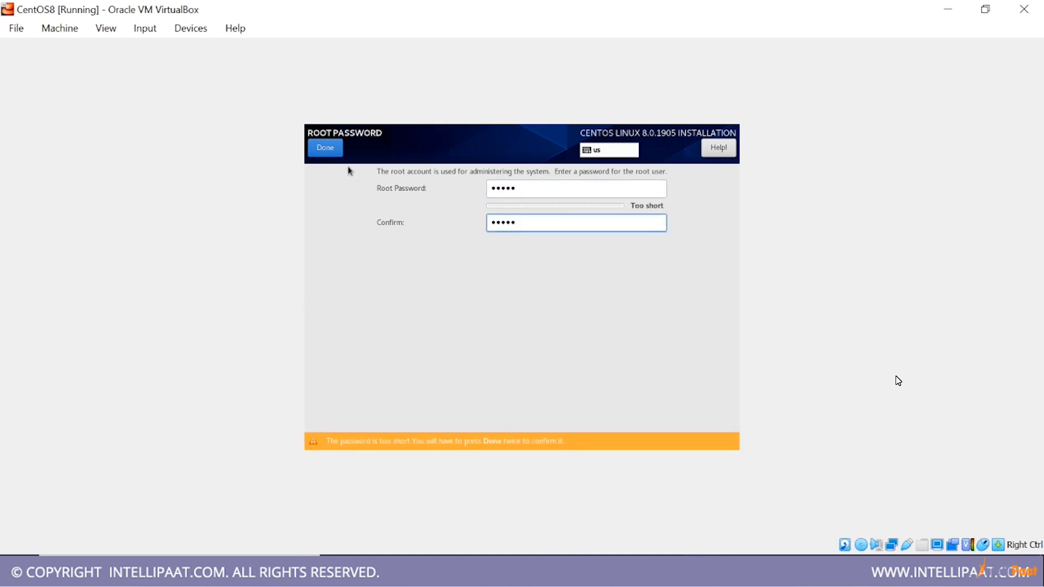
pyautogui.click(338, 150)
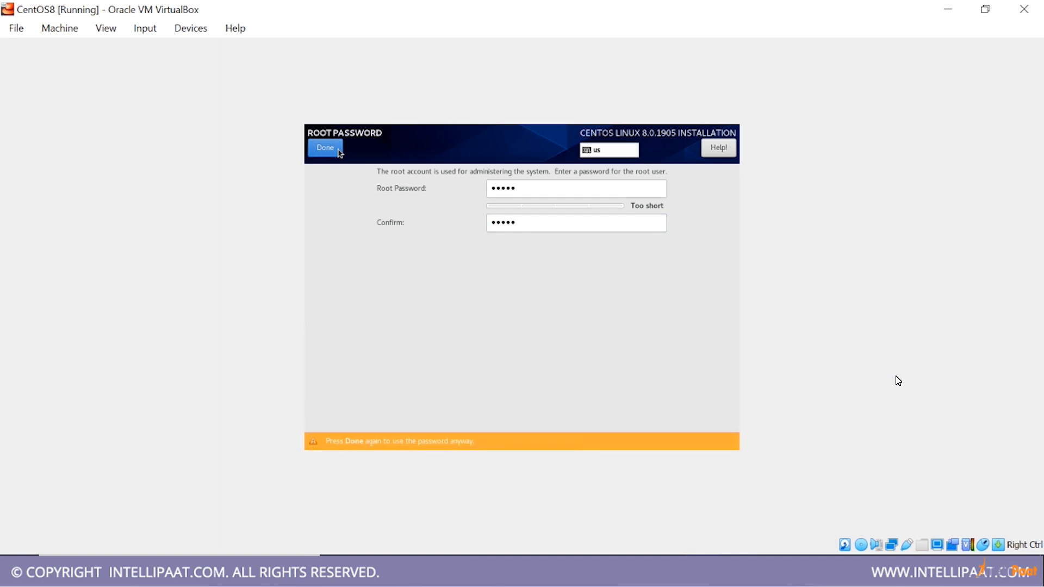
pyautogui.click(339, 150)
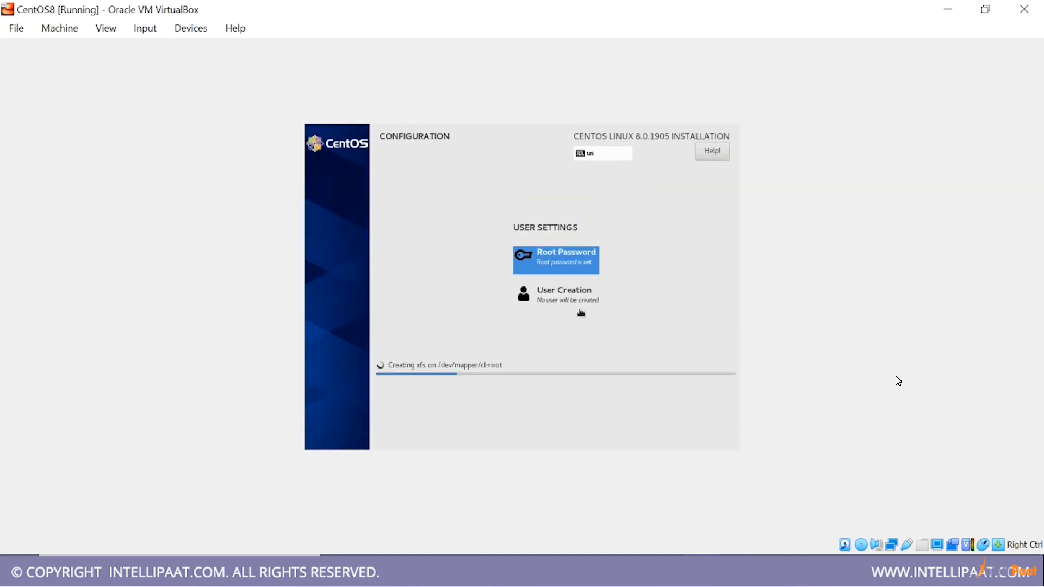
# Start creating a user with the full name and user name intellipaat, and make this user an administrator
pyautogui.click(563, 304)
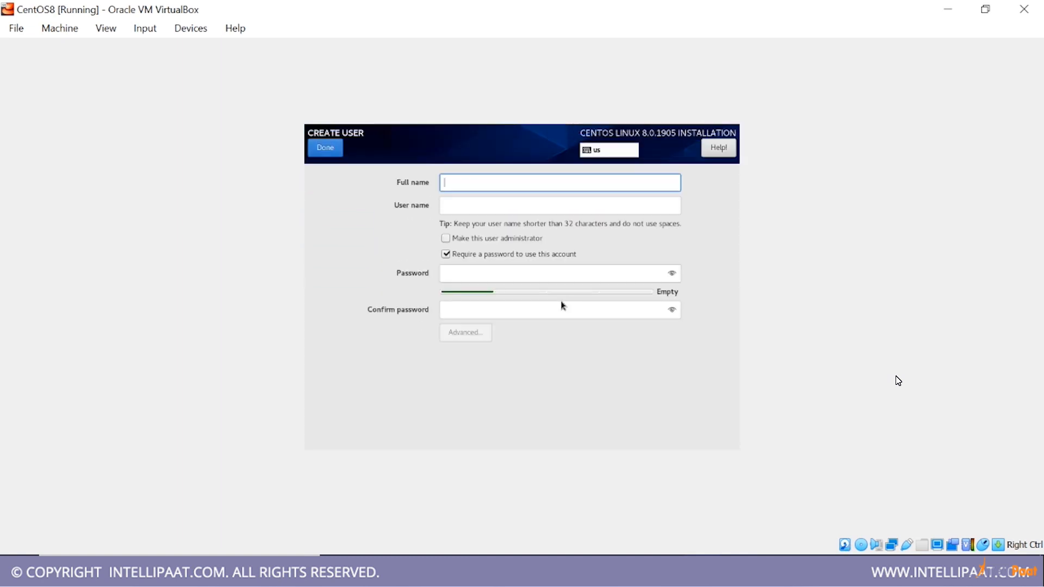
pyautogui.write('intellipaat')
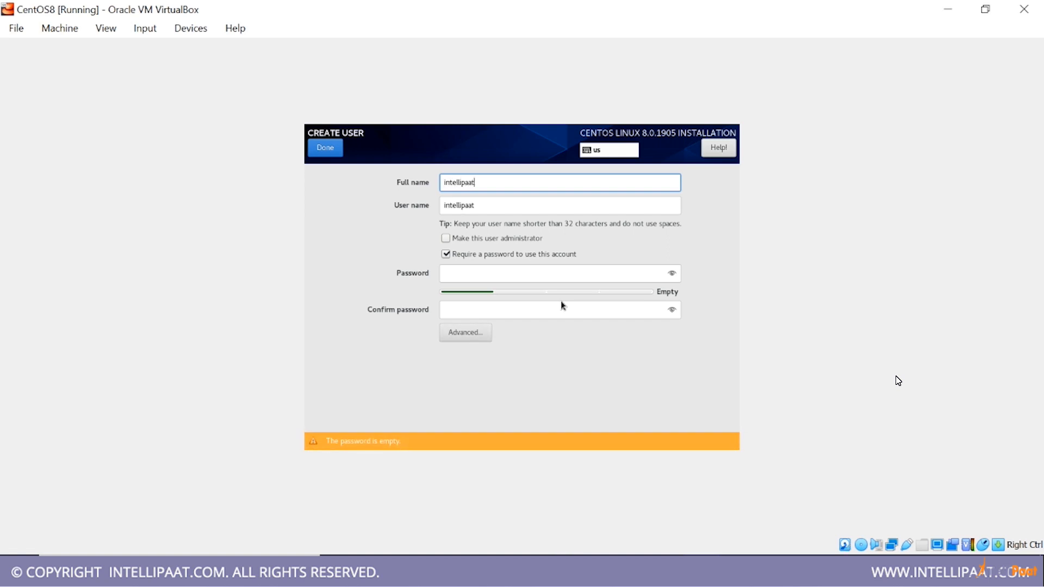
pyautogui.press('XF86AudioRaiseVolume')
pyautogui.press('XF86AudioRaiseVolume')
pyautogui.press('XF86AudioRaiseVolume')
pyautogui.press('XF86AudioRaiseVolume')
pyautogui.press('XF86AudioRaiseVolume')
pyautogui.press('XF86AudioRaiseVolume')
pyautogui.press('XF86AudioRaiseVolume')
pyautogui.press('XF86AudioRaiseVolume')
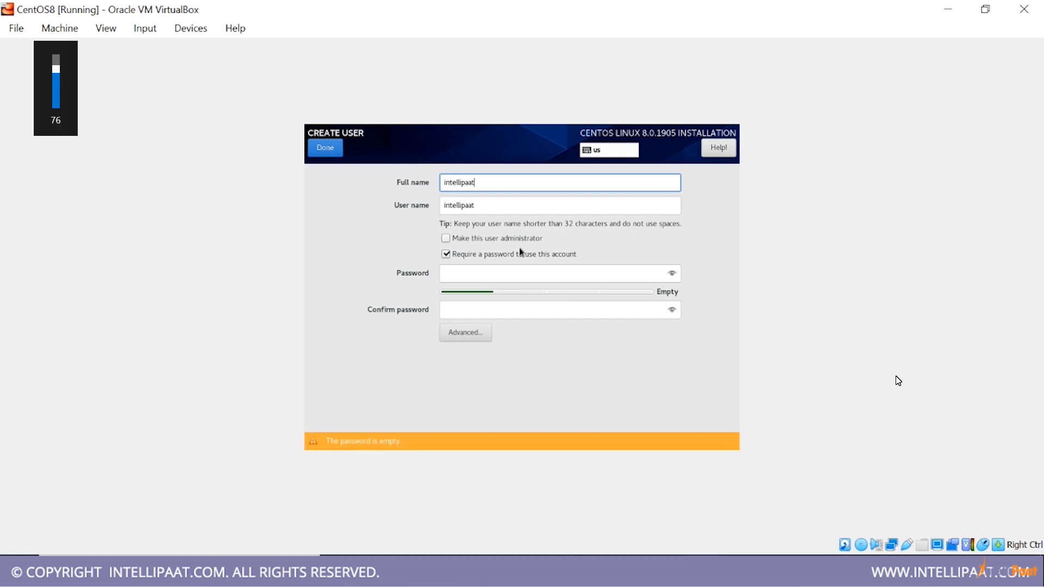
pyautogui.click(520, 240)
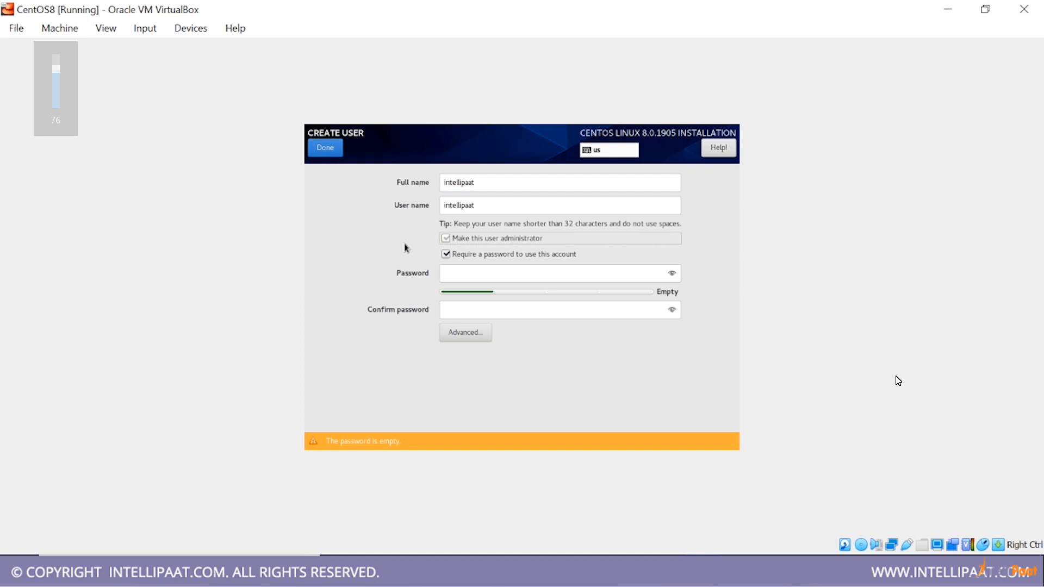
# Enter and confirm the intellipaat user's account password, and finish the user creation
pyautogui.click(613, 278)
pyautogui.write('•••••')
pyautogui.press('Tab')
pyautogui.write('•••••')
pyautogui.click(329, 151)
pyautogui.click(325, 147)
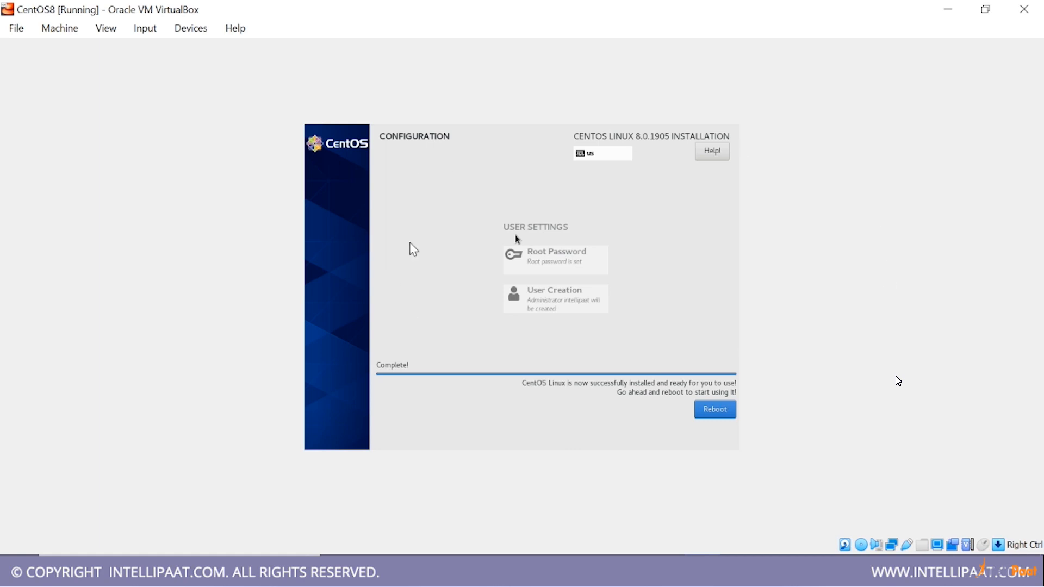
# Remove the CentOS-8-x86_64-1905-dvd1.iso disk from the CentOS8 machine's optical drive in VirtualBox Manager, and reboot the machine from the completed installer
pyautogui.click(666, 571)
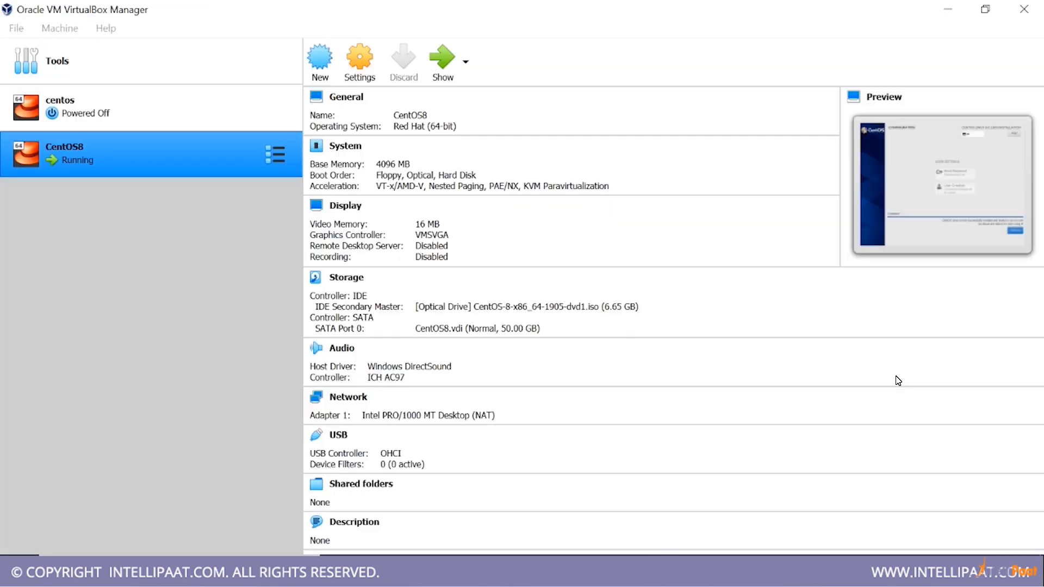
pyautogui.click(369, 74)
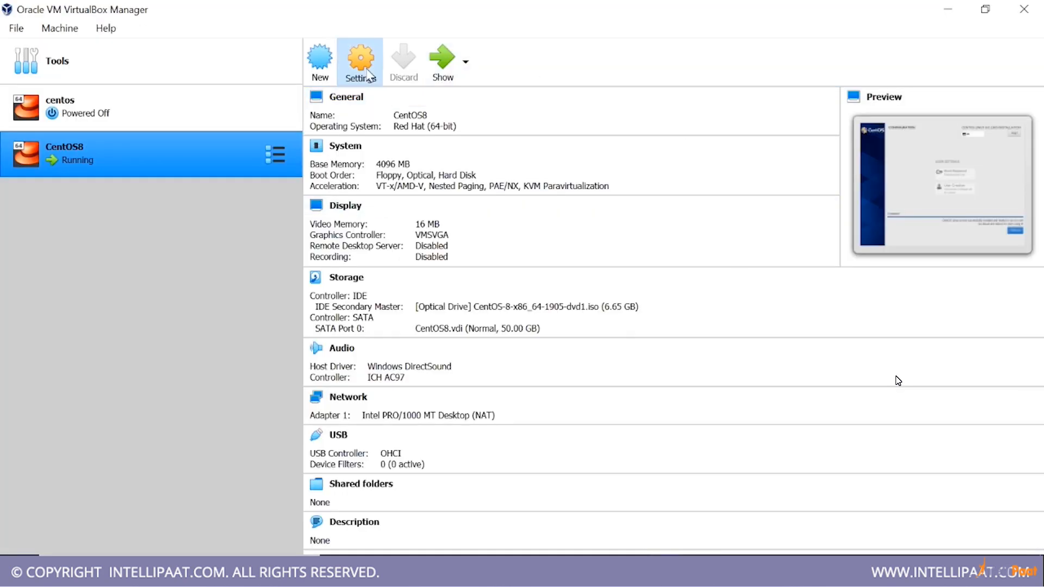
pyautogui.click(245, 150)
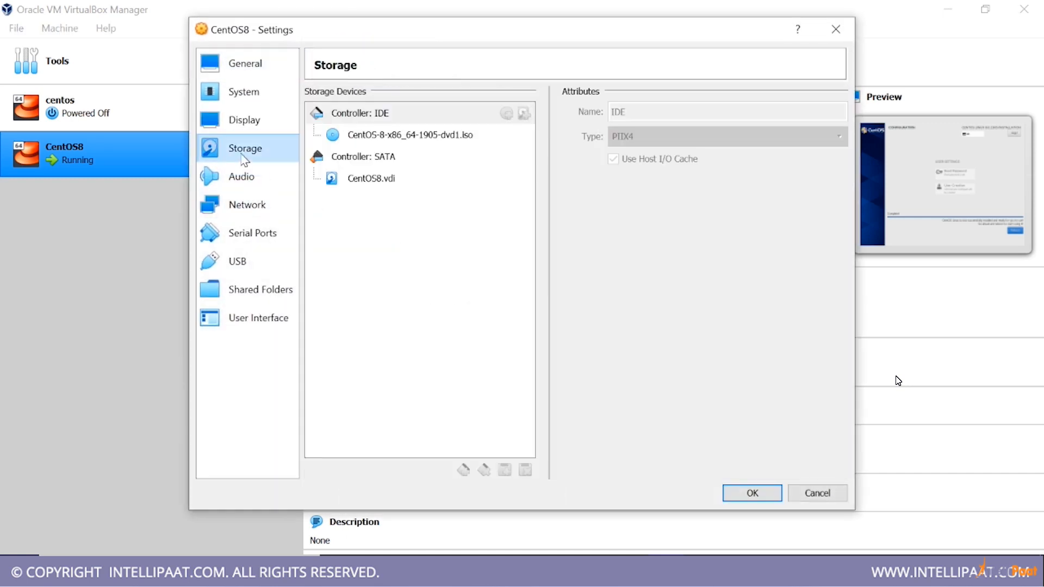
pyautogui.click(436, 135)
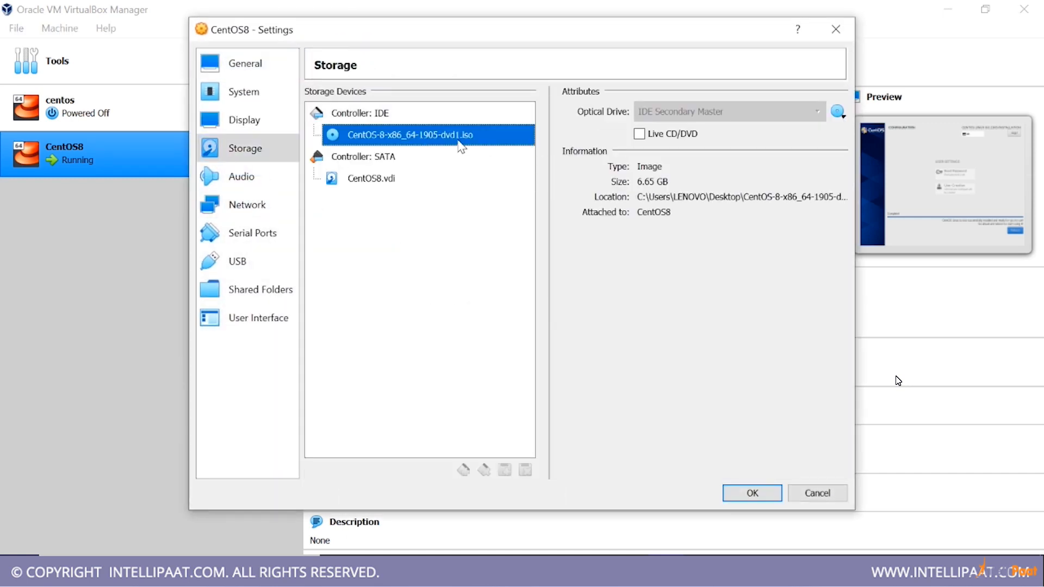
pyautogui.click(836, 113)
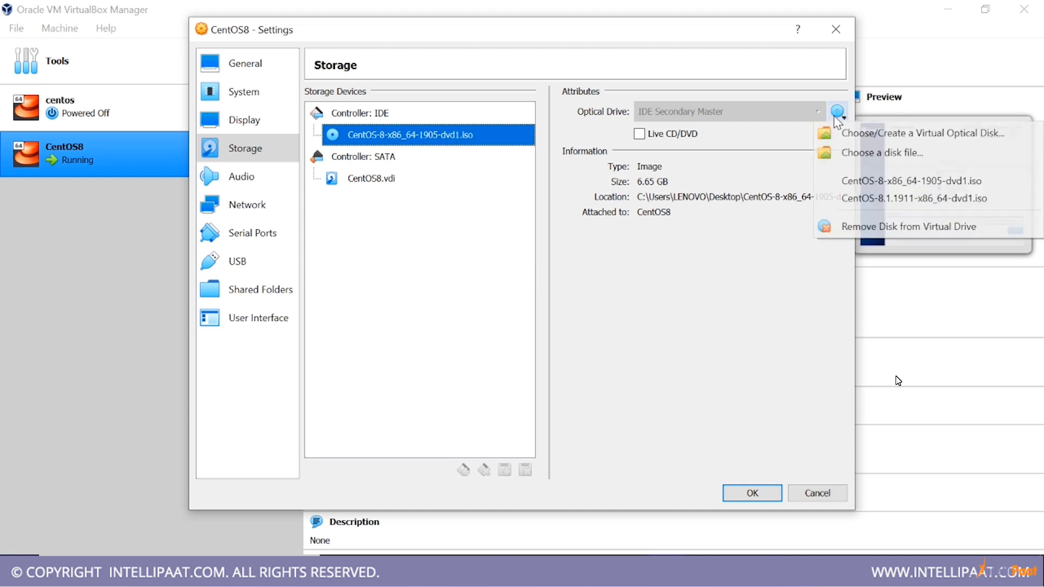
pyautogui.click(876, 227)
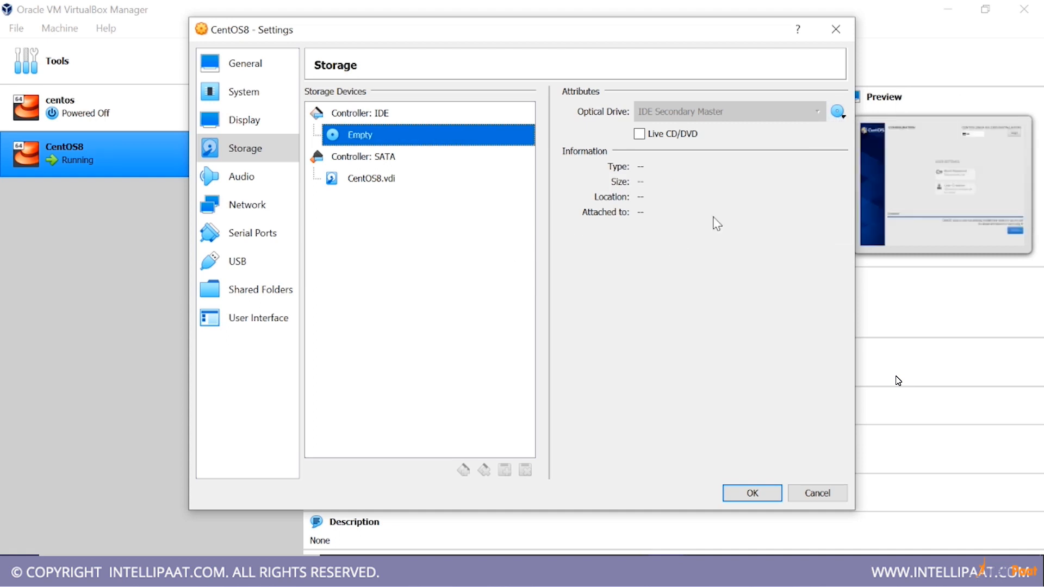
pyautogui.click(741, 492)
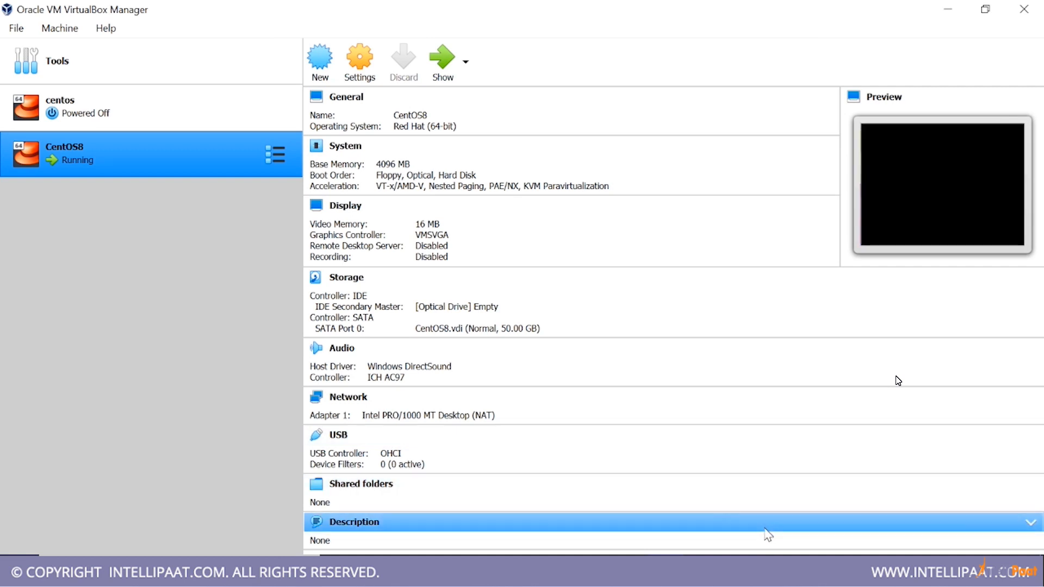
pyautogui.hotkey('alt', 'Tab')
pyautogui.click(717, 412)
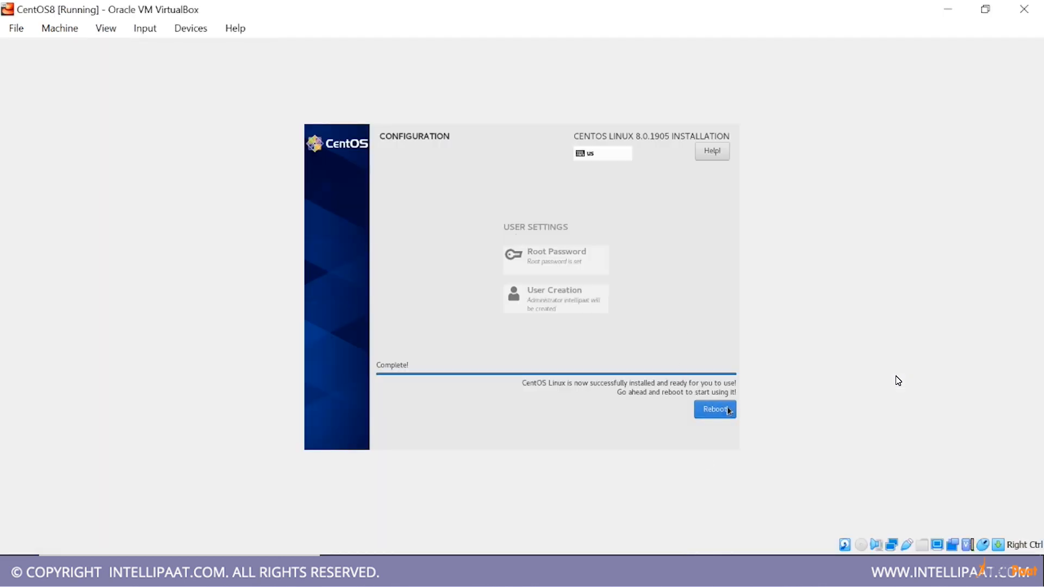
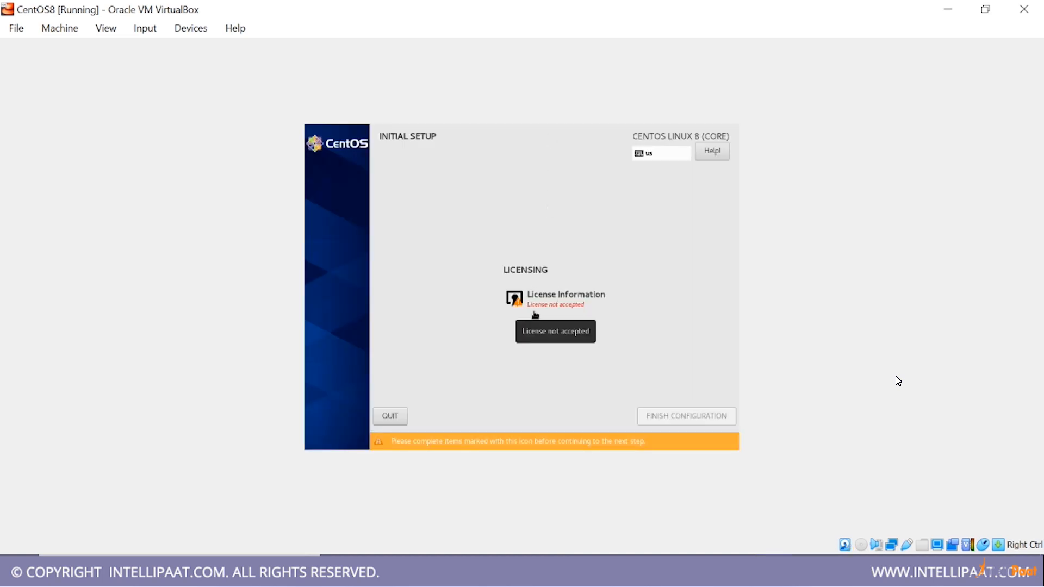
# Accept the CentOS 8 license agreement and finish the initial setup configuration
pyautogui.click(532, 306)
pyautogui.click(343, 398)
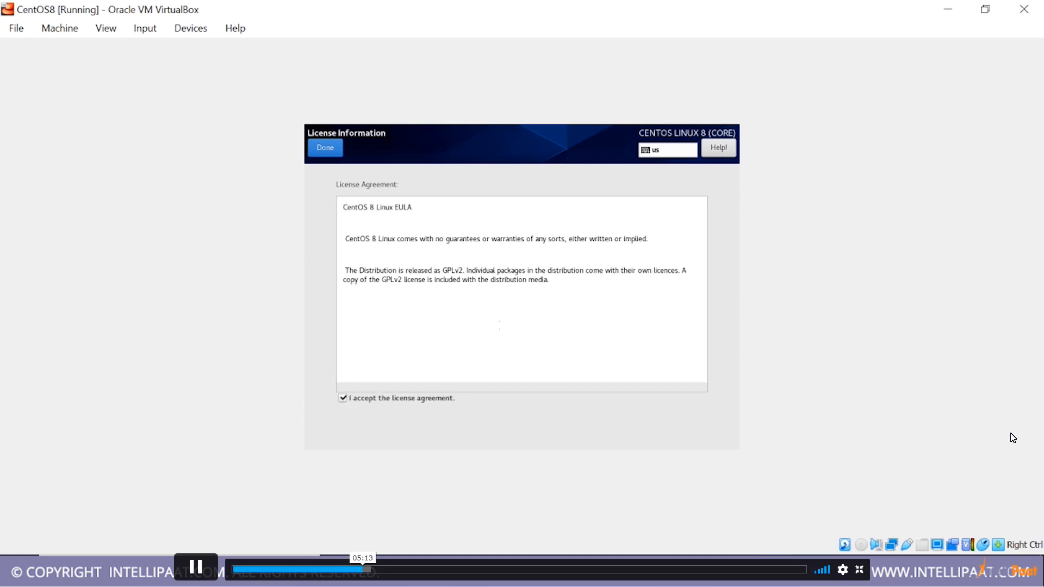
pyautogui.click(325, 147)
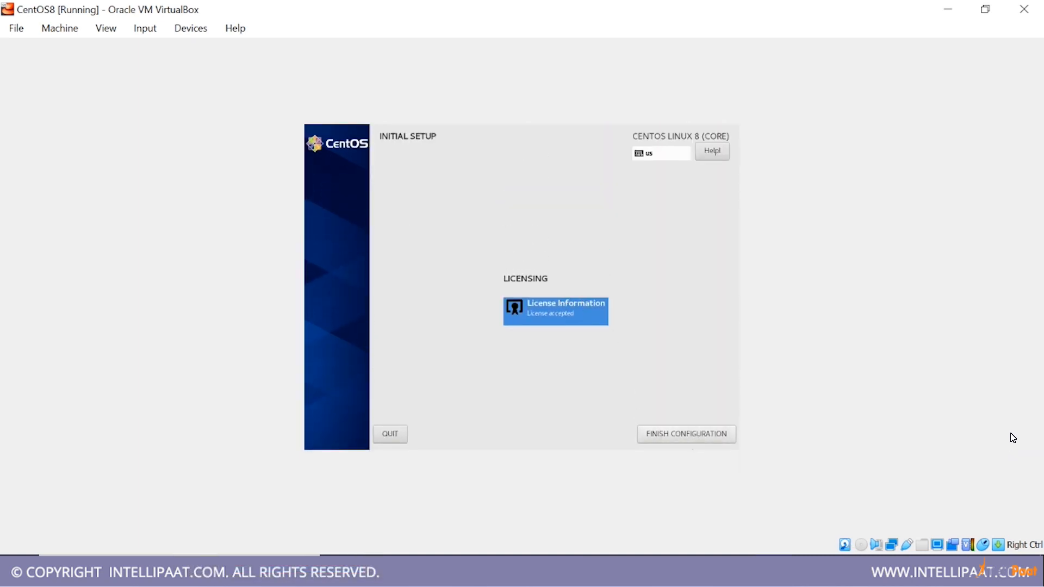
pyautogui.click(691, 434)
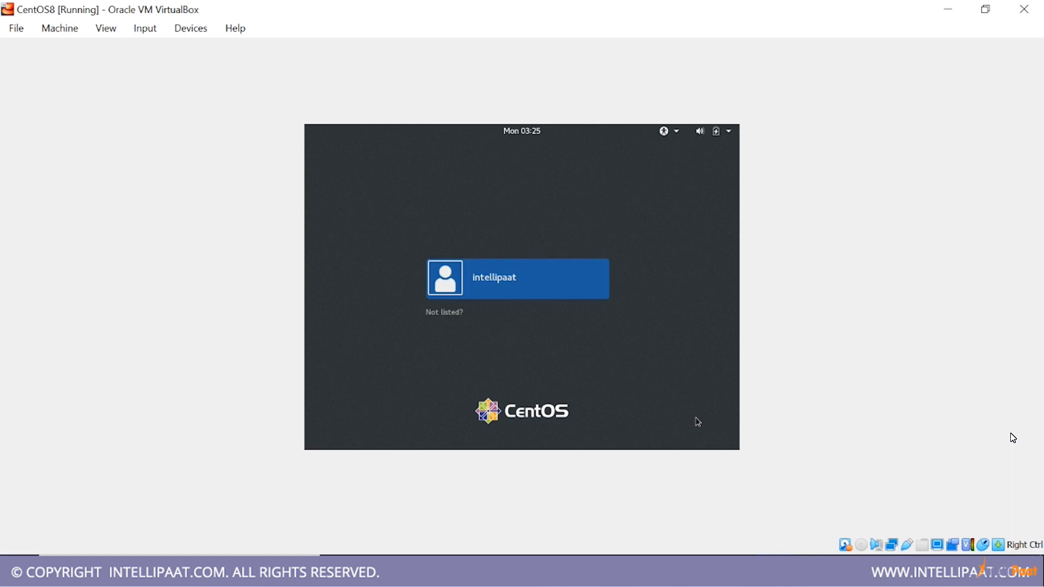
# Sign in to the guest as intellipaat with the account password
pyautogui.press('Return')
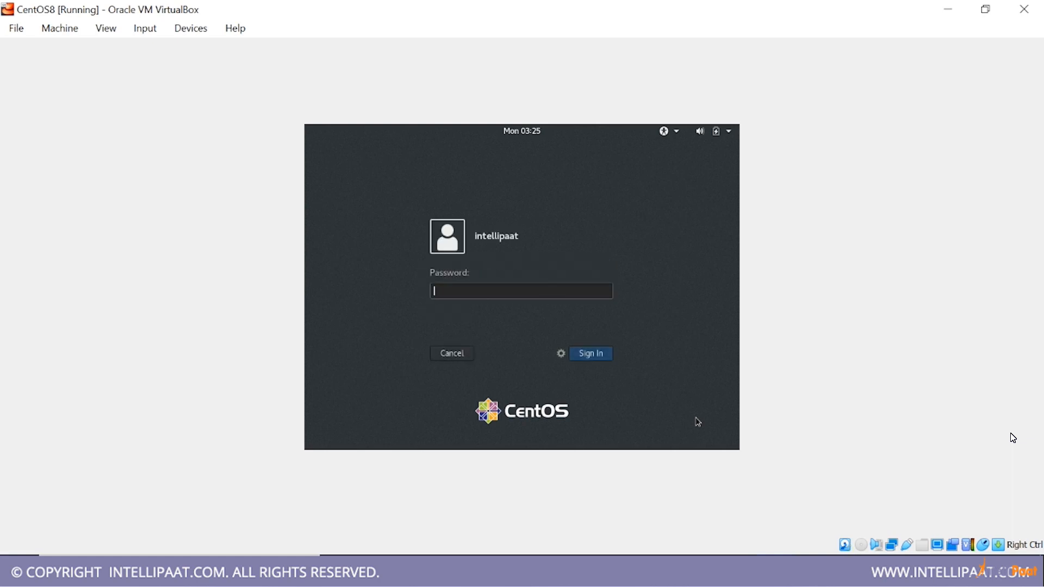
pyautogui.write('*****')
pyautogui.press('Return')
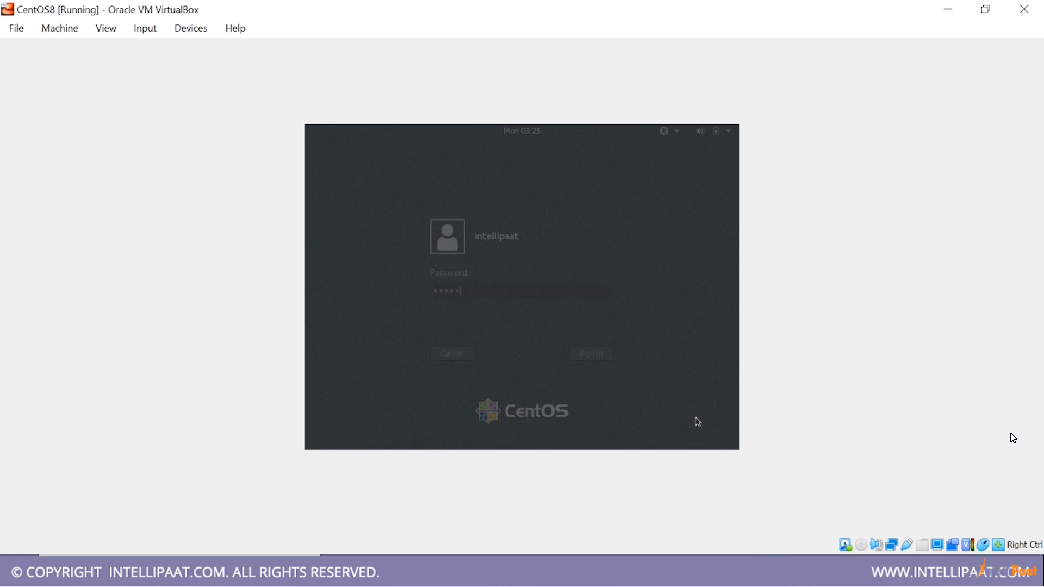
# Restore the CentOS8 machine window from full size, place it over VirtualBox Manager, and enlarge it to fit the whole guest screen
pyautogui.doubleClick(584, 6)
pyautogui.click(584, 8)
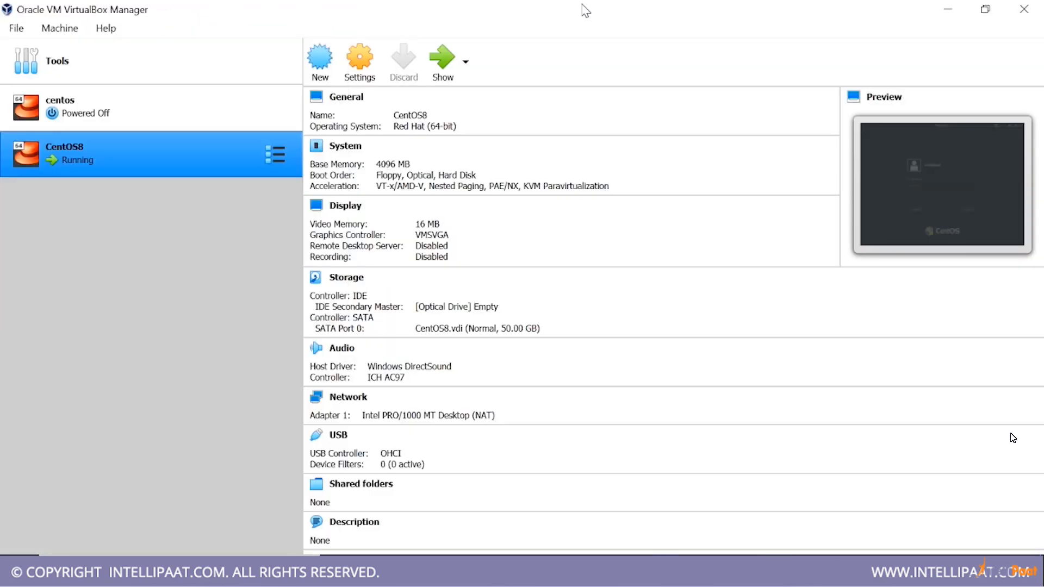
pyautogui.click(764, 570)
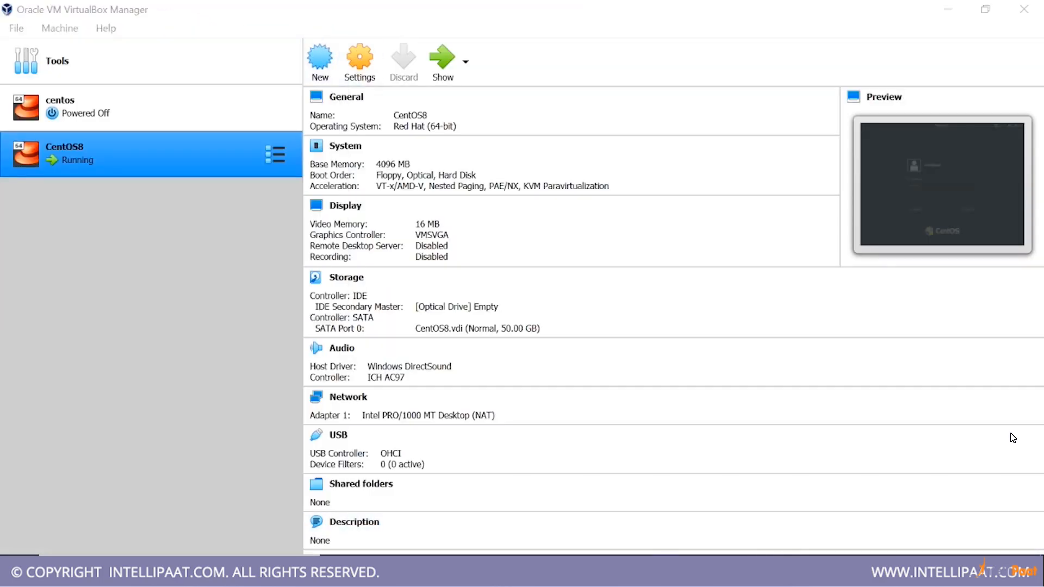
pyautogui.moveTo(168, 7); pyautogui.dragTo(481, 58)
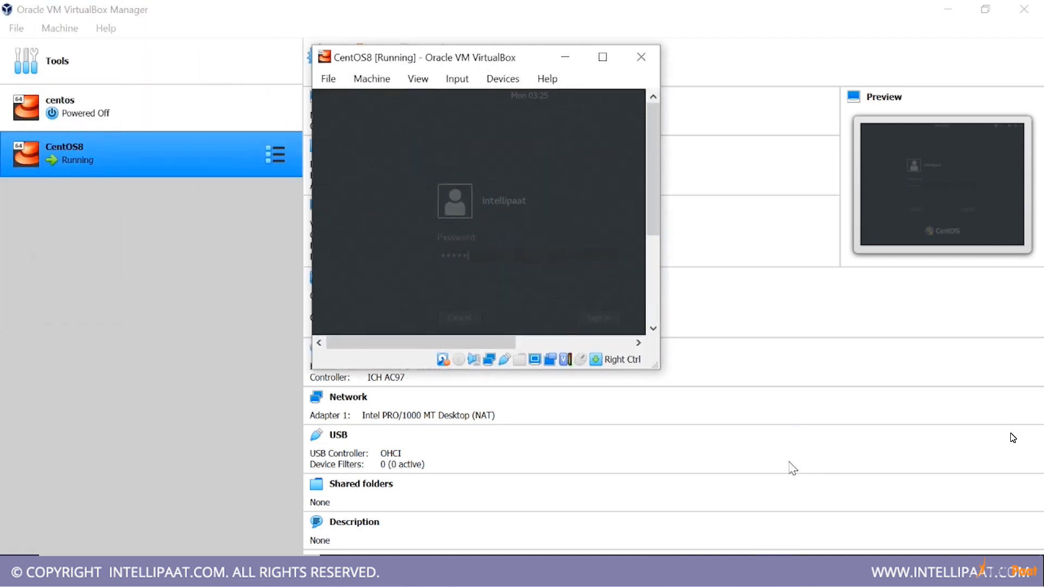
pyautogui.moveTo(647, 367); pyautogui.dragTo(846, 467)
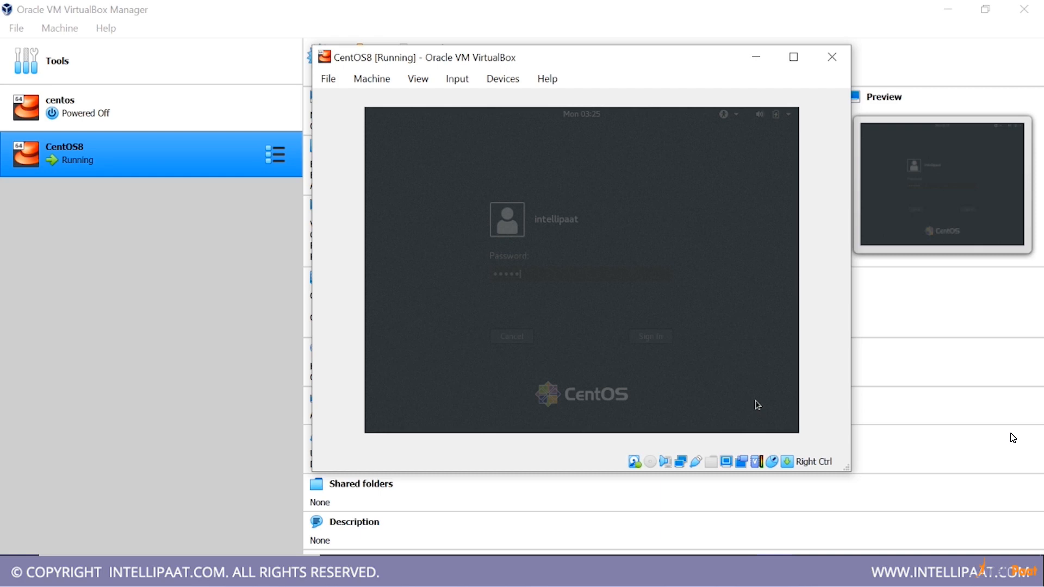
pyautogui.press('Return')
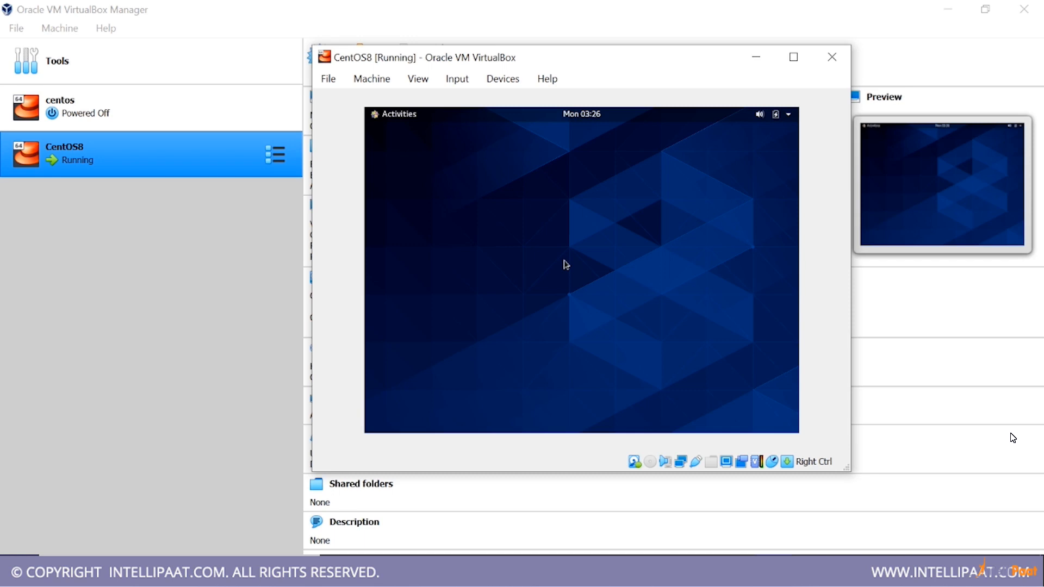
# Complete the GNOME welcome setup, keeping English and Location Services on, and start using CentOS Linux
pyautogui.press('super')
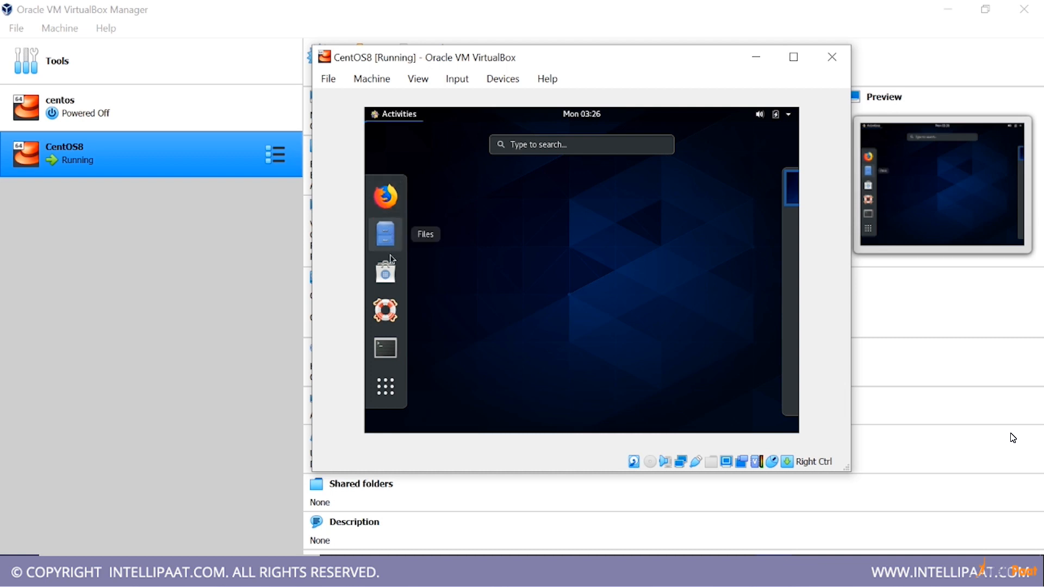
pyautogui.click(386, 361)
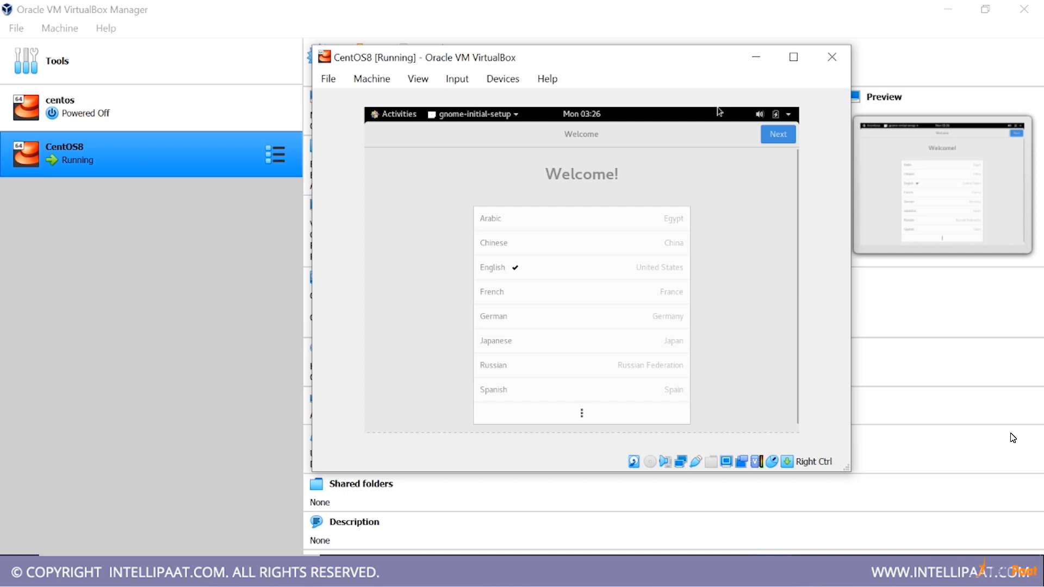
pyautogui.click(769, 137)
pyautogui.click(769, 137)
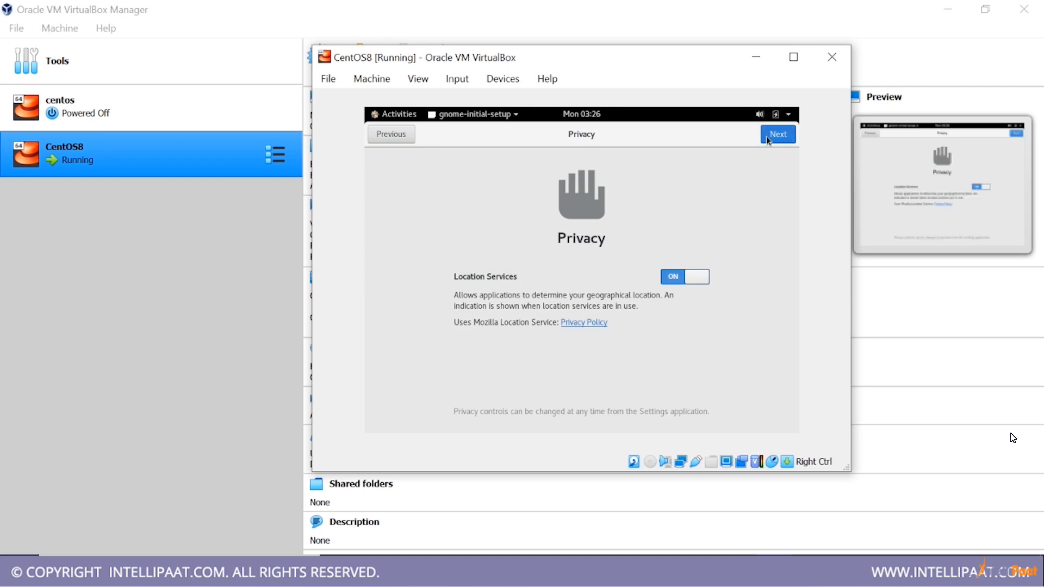
pyautogui.click(769, 137)
pyautogui.click(767, 139)
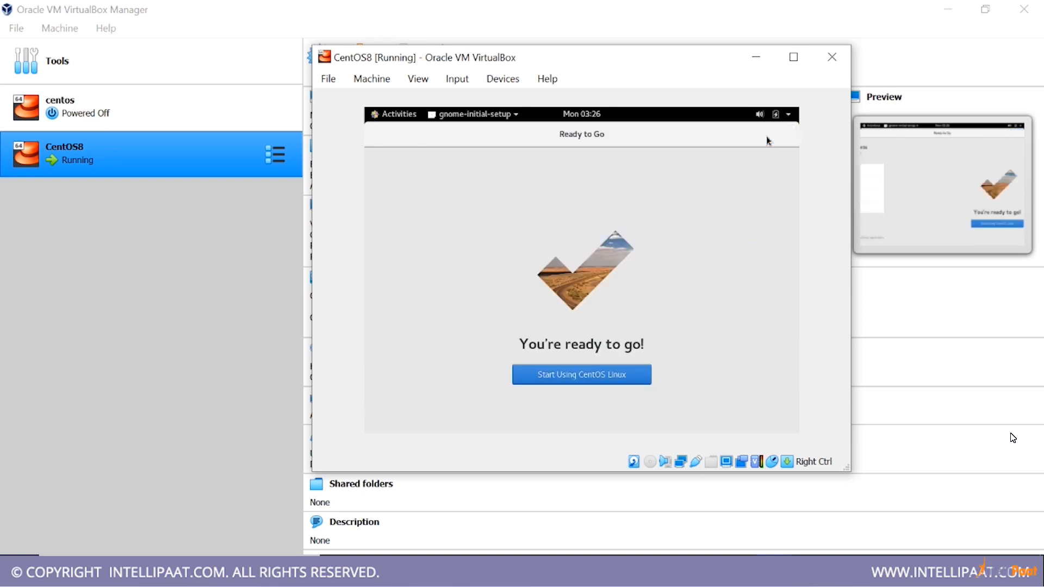
pyautogui.click(571, 375)
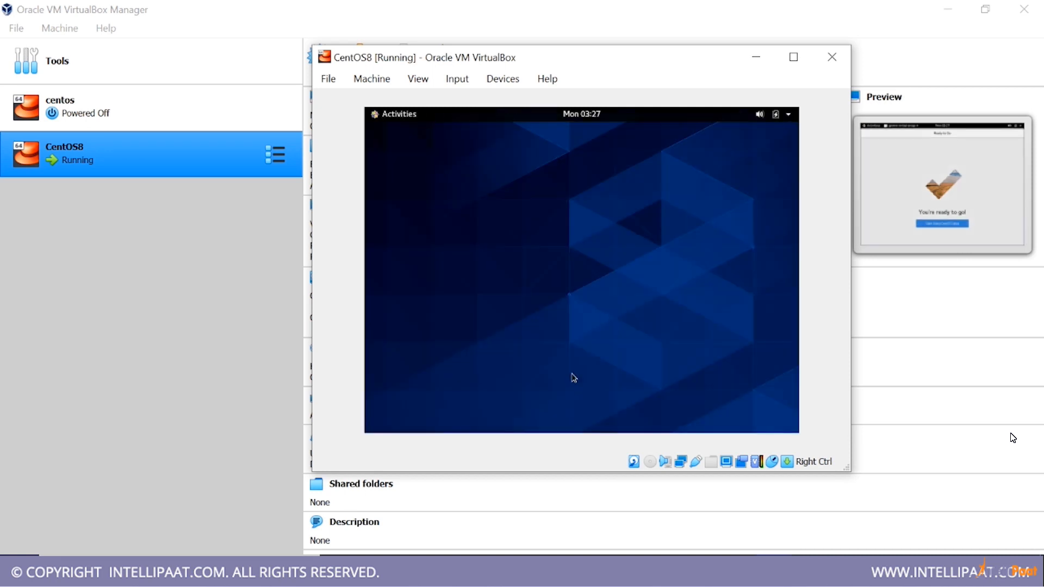
# Open a Terminal in the guest, close the Help window, and print the working directory with pwd
pyautogui.press('super')
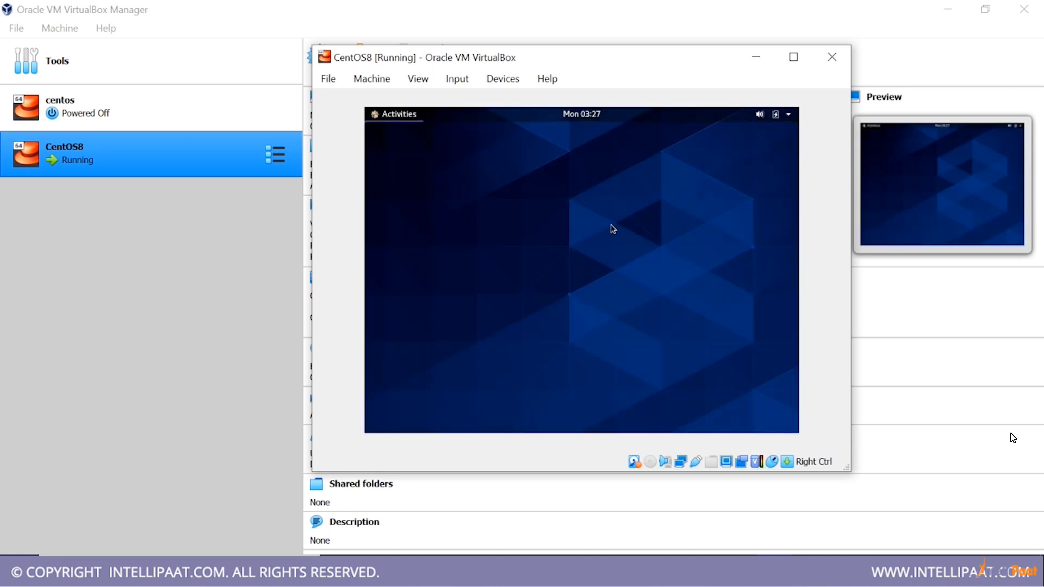
pyautogui.write('t')
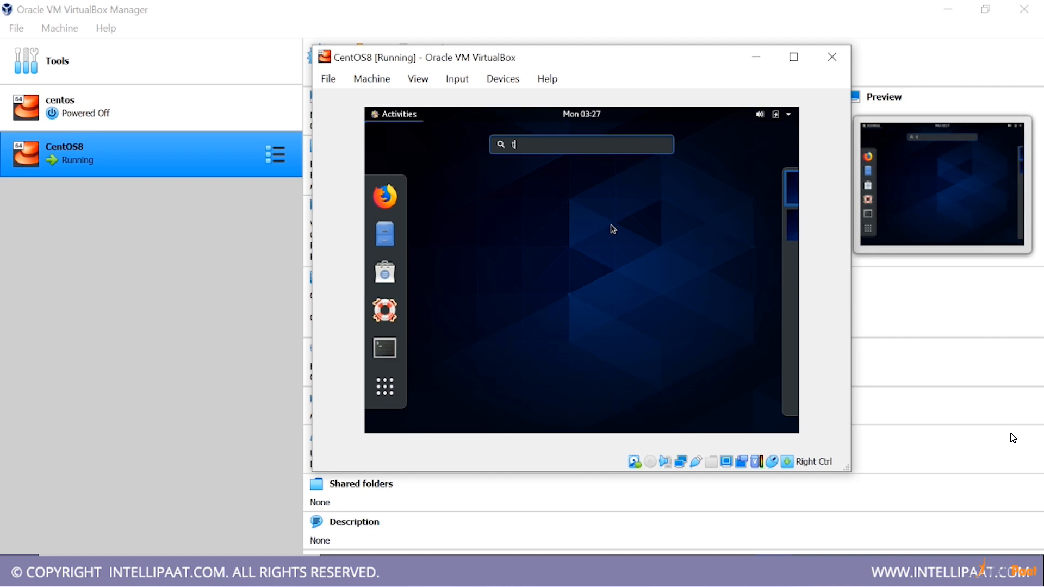
pyautogui.write('e')
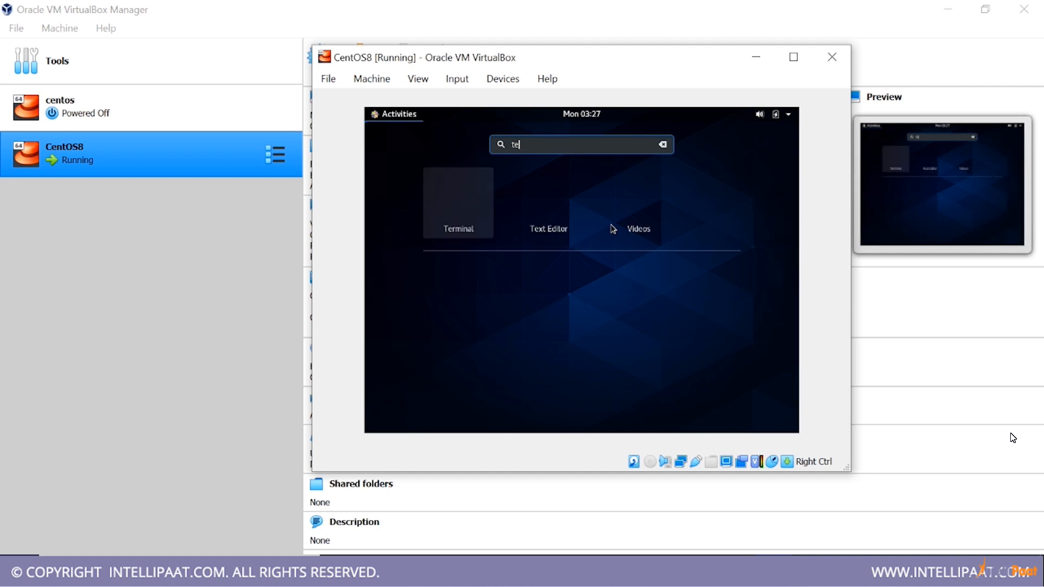
pyautogui.press('Return')
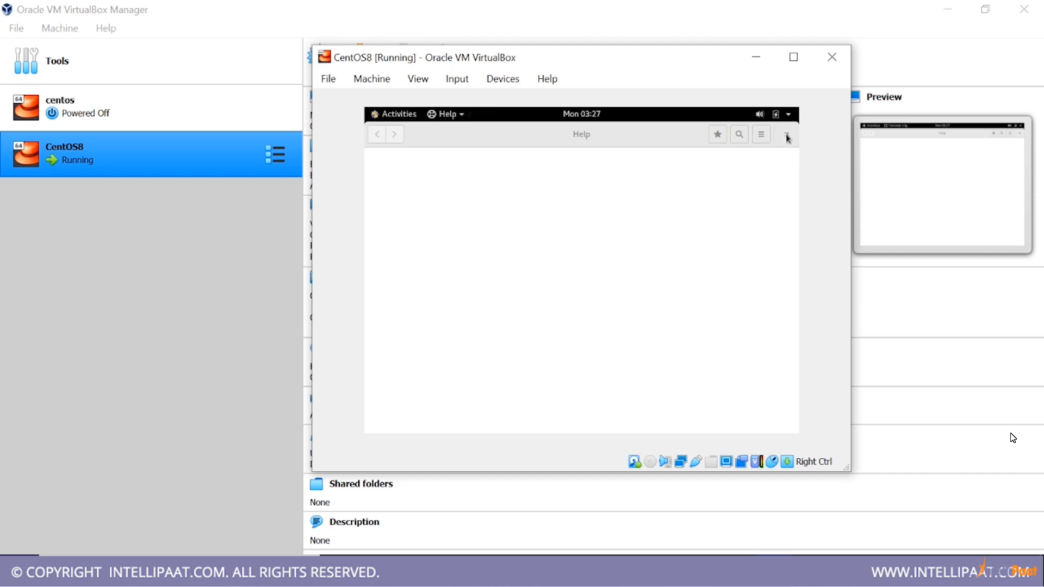
pyautogui.click(787, 137)
pyautogui.write('pwd')
pyautogui.press('Return')
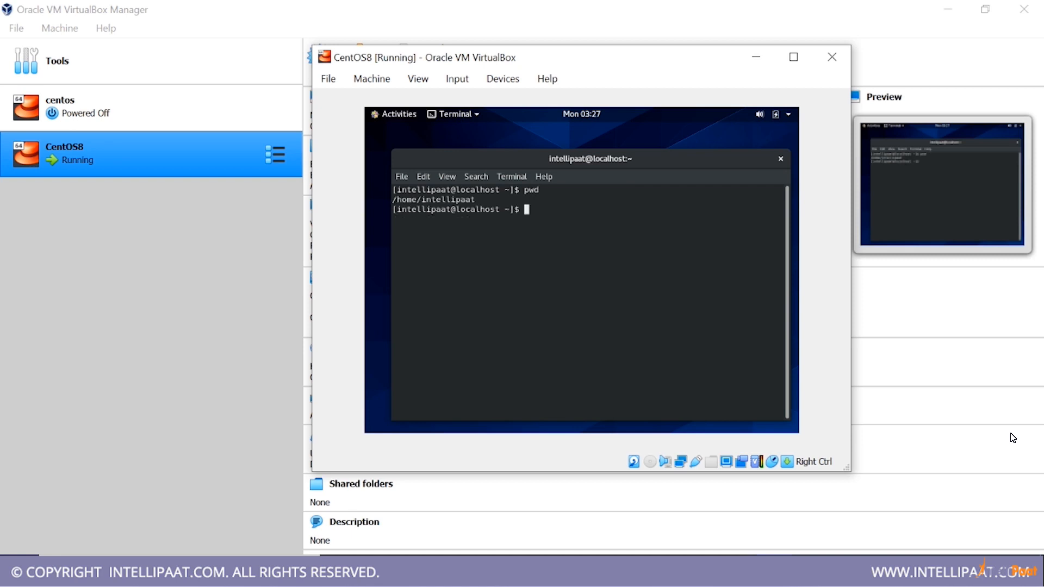
# Examine the user name in the terminal prompt and home path, and close the Terminal
pyautogui.doubleClick(445, 196)
pyautogui.click(462, 197)
pyautogui.doubleClick(451, 191)
pyautogui.click(587, 223)
pyautogui.click(781, 159)
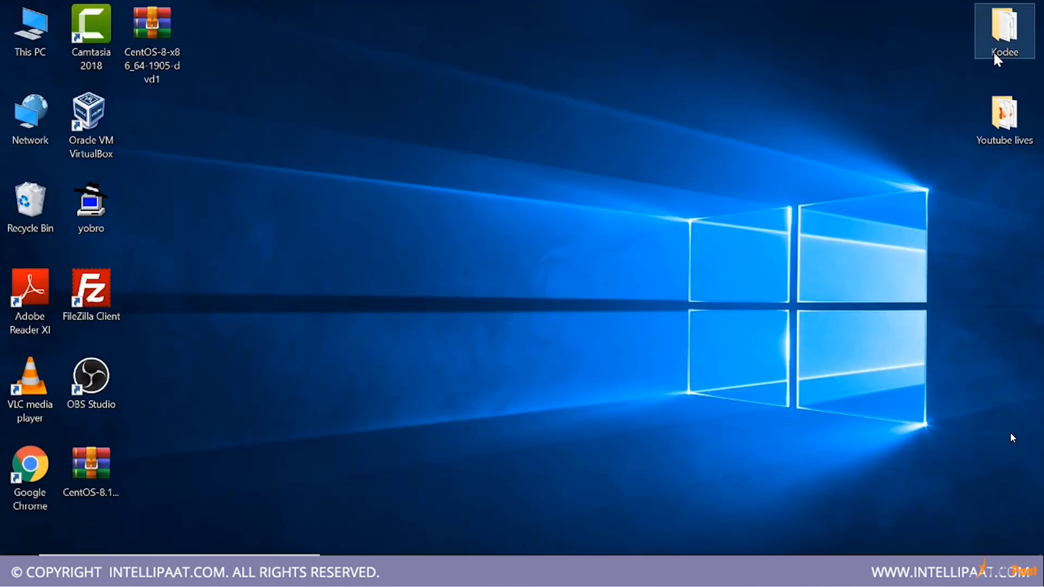
# Open the vbox guest additions text file from Kodee > Linux Course Final Content on the host, and maximize it in Notepad
pyautogui.doubleClick(1004, 27)
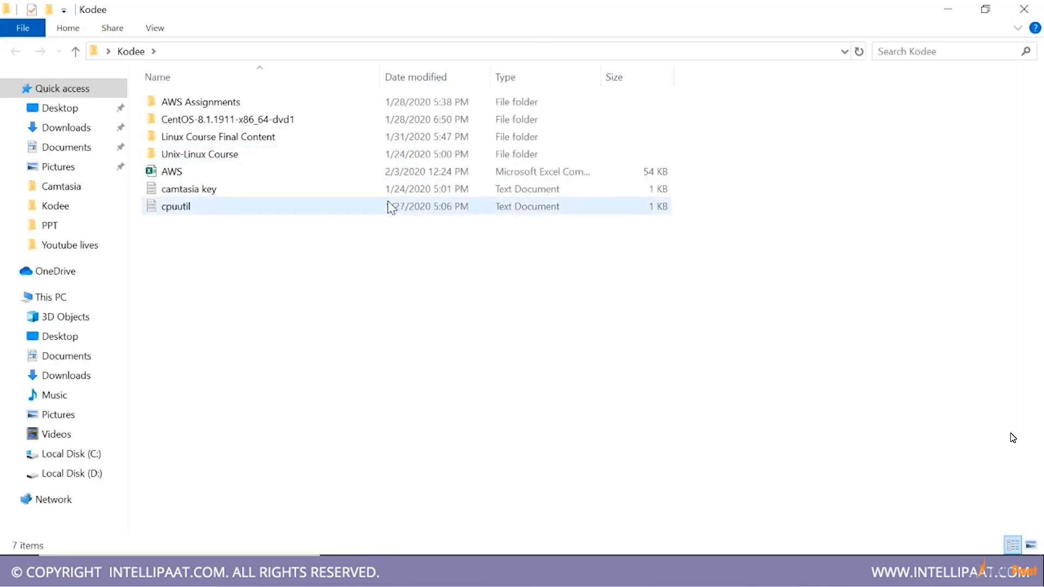
pyautogui.click(1026, 8)
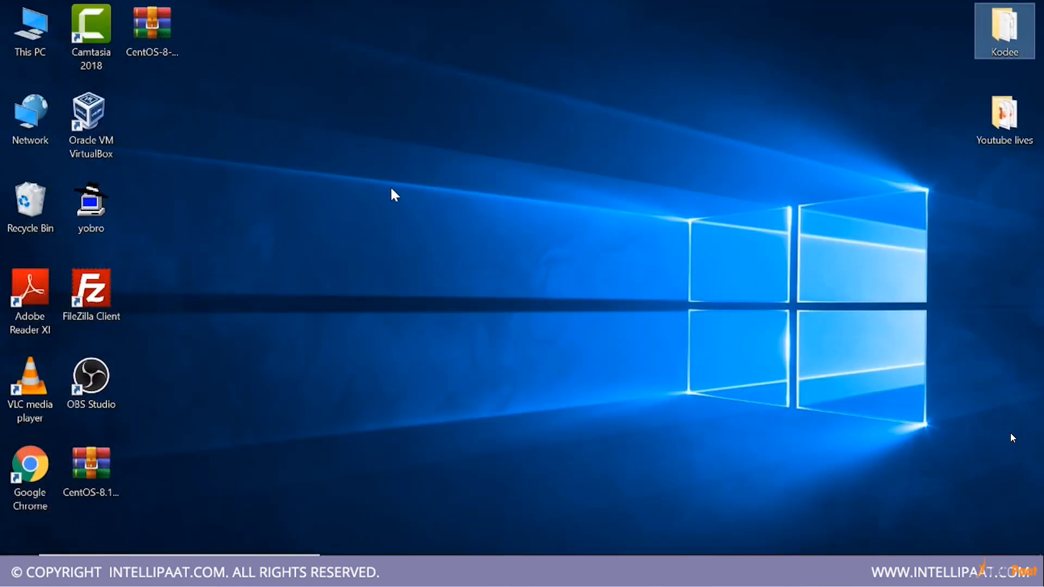
pyautogui.doubleClick(1006, 32)
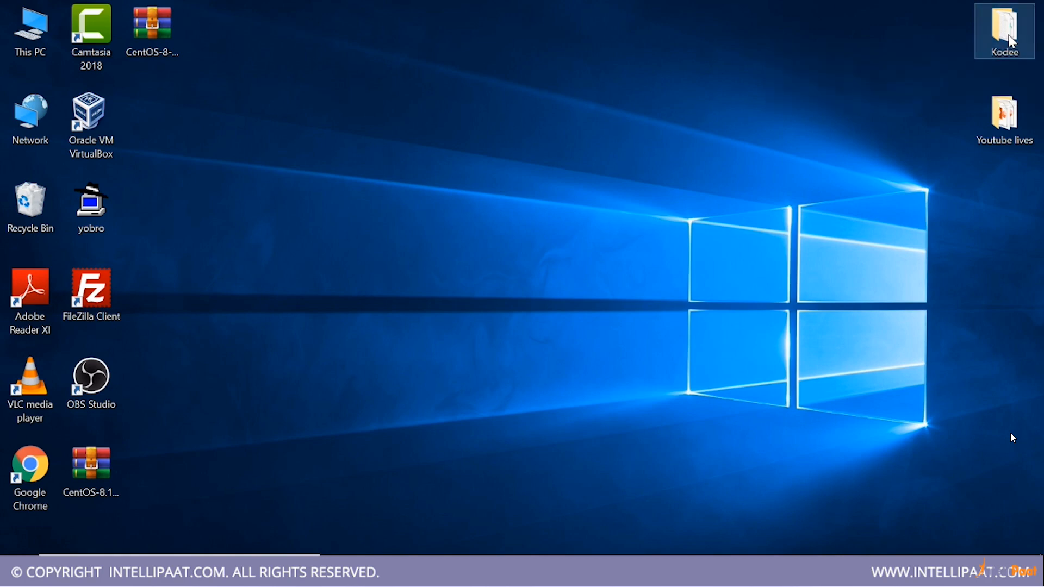
pyautogui.doubleClick(204, 140)
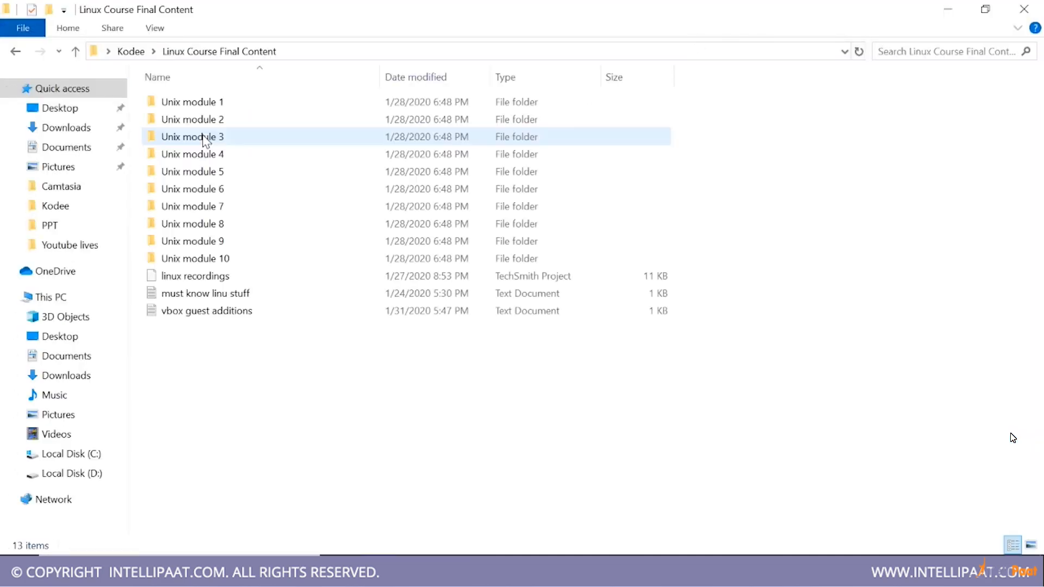
pyautogui.doubleClick(220, 312)
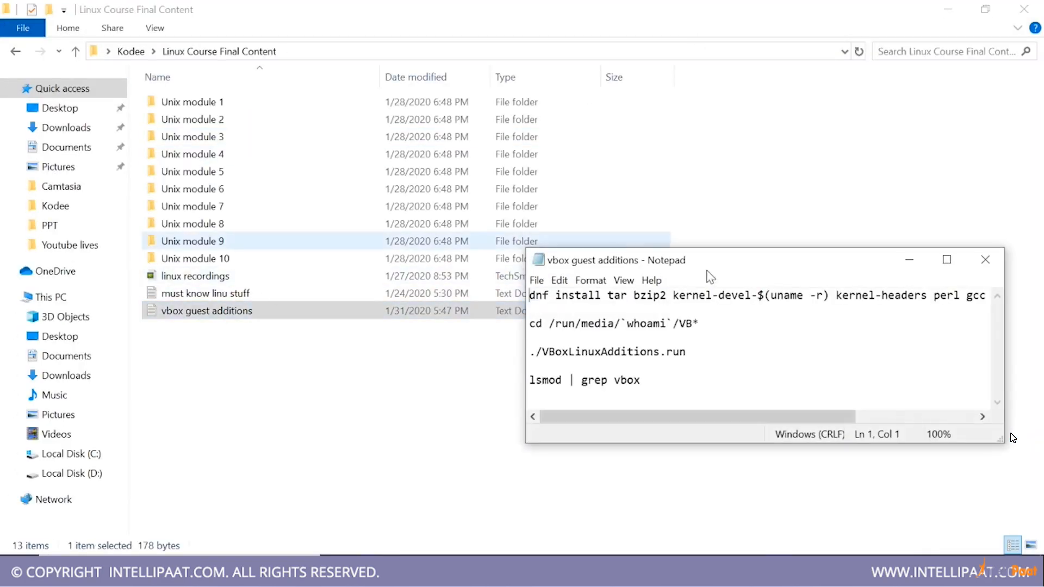
pyautogui.click(948, 10)
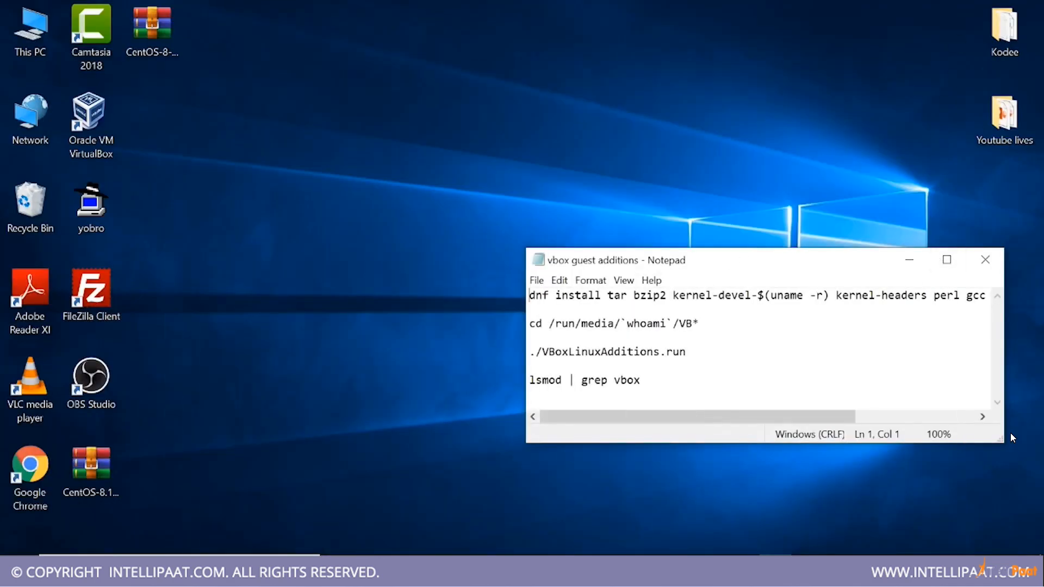
pyautogui.click(947, 260)
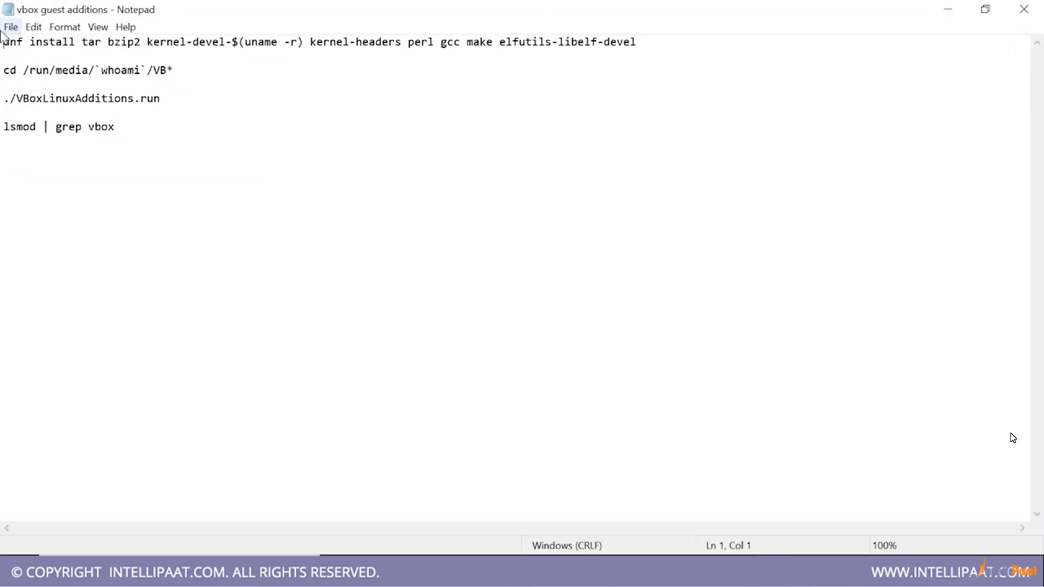
# Review the noted guest additions commands: the dnf install line, the cd to the VB* media folder, and ./VBoxLinuxAdditions.run
pyautogui.hotkey('shift', 'Right')
pyautogui.hotkey('shift', 'Right')
pyautogui.hotkey('shift', 'Right')
pyautogui.hotkey('shift', 'Right')
pyautogui.hotkey('shift', 'Right')
pyautogui.hotkey('shift', 'Right')
pyautogui.hotkey('shift', 'Right')
pyautogui.hotkey('shift', 'Right')
pyautogui.hotkey('shift', 'Right')
pyautogui.hotkey('shift', 'Right')
pyautogui.hotkey('shift', 'Right')
pyautogui.hotkey('shift', 'Right')
pyautogui.hotkey('shift', 'Right')
pyautogui.hotkey('shift', 'Right')
pyautogui.hotkey('shift', 'Right')
pyautogui.hotkey('shift', 'Right')
pyautogui.hotkey('shift', 'Right')
pyautogui.hotkey('shift', 'Right')
pyautogui.hotkey('shift', 'Right')
pyautogui.hotkey('shift', 'Right')
pyautogui.hotkey('shift', 'Down')
pyautogui.hotkey('shift', 'Left')
pyautogui.hotkey('shift', 'Left')
pyautogui.hotkey('shift', 'Left')
pyautogui.hotkey('shift', 'Left')
pyautogui.hotkey('shift', 'Left')
pyautogui.hotkey('shift', 'Left')
pyautogui.hotkey('shift', 'Left')
pyautogui.hotkey('shift', 'Left')
pyautogui.hotkey('shift', 'Left')
pyautogui.hotkey('shift', 'Left')
pyautogui.hotkey('shift', 'Left')
pyautogui.hotkey('shift', 'Left')
pyautogui.hotkey('shift', 'Left')
pyautogui.hotkey('shift', 'Left')
pyautogui.hotkey('shift', 'Left')
pyautogui.hotkey('shift', 'Left')
pyautogui.hotkey('shift', 'Left')
pyautogui.hotkey('shift', 'Left')
pyautogui.hotkey('shift', 'Left')
pyautogui.hotkey('shift', 'Left')
pyautogui.hotkey('shift', 'Right')
pyautogui.hotkey('shift', 'Right')
pyautogui.hotkey('shift', 'Right')
pyautogui.hotkey('shift', 'Right')
pyautogui.hotkey('shift', 'Right')
pyautogui.hotkey('shift', 'Right')
pyautogui.hotkey('shift', 'Right')
pyautogui.hotkey('shift', 'Right')
pyautogui.hotkey('shift', 'Right')
pyautogui.hotkey('shift', 'Right')
pyautogui.hotkey('shift', 'Right')
pyautogui.hotkey('shift', 'Right')
pyautogui.hotkey('shift', 'Right')
pyautogui.hotkey('shift', 'Right')
pyautogui.hotkey('shift', 'Right')
pyautogui.hotkey('shift', 'Right')
pyautogui.hotkey('shift', 'Right')
pyautogui.hotkey('shift', 'Right')
pyautogui.hotkey('shift', 'Right')
pyautogui.hotkey('shift', 'Right')
pyautogui.press('Down')
pyautogui.press('Down')
pyautogui.press('Down')
pyautogui.press('Down')
pyautogui.press('Home')
pyautogui.hotkey('shift', 'Right')
pyautogui.hotkey('shift', 'Right')
pyautogui.hotkey('shift', 'Right')
pyautogui.hotkey('shift', 'Right')
pyautogui.hotkey('shift', 'Right')
pyautogui.hotkey('shift', 'Right')
pyautogui.hotkey('shift', 'Right')
pyautogui.hotkey('shift', 'Right')
pyautogui.hotkey('shift', 'Right')
pyautogui.hotkey('shift', 'Right')
pyautogui.hotkey('shift', 'Right')
pyautogui.hotkey('shift', 'Right')
pyautogui.hotkey('shift', 'Right')
pyautogui.press('Right')
pyautogui.press('Right')
pyautogui.hotkey('shift', 'Right')
pyautogui.hotkey('shift', 'Right')
pyautogui.hotkey('shift', 'Right')
pyautogui.hotkey('shift', 'Right')
pyautogui.hotkey('shift', 'Right')
pyautogui.hotkey('shift', 'Right')
pyautogui.hotkey('shift', 'Right')
pyautogui.hotkey('shift', 'Right')
pyautogui.hotkey('shift', 'Right')
pyautogui.hotkey('shift', 'Right')
pyautogui.hotkey('shift', 'Right')
pyautogui.hotkey('shift', 'Right')
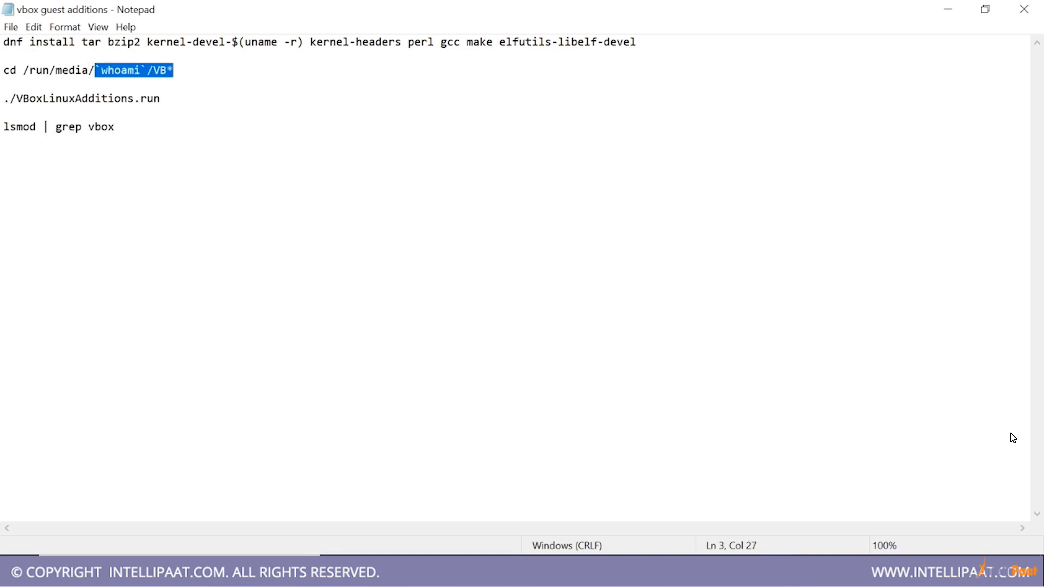
pyautogui.click(160, 71)
pyautogui.moveTo(167, 70); pyautogui.dragTo(153, 70)
pyautogui.click(119, 85)
pyautogui.moveTo(82, 99); pyautogui.dragTo(4, 98)
pyautogui.press('Right')
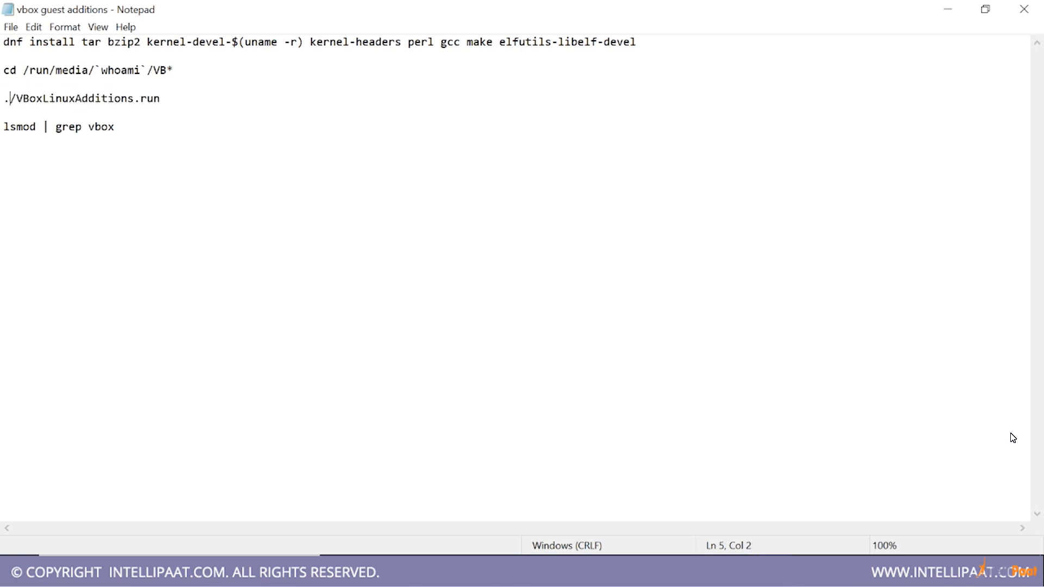
pyautogui.doubleClick(10, 99)
pyautogui.click(1013, 438)
# Switch back to the CentOS8 machine and open a Terminal in the guest
pyautogui.hotkey('alt', 'Tab')
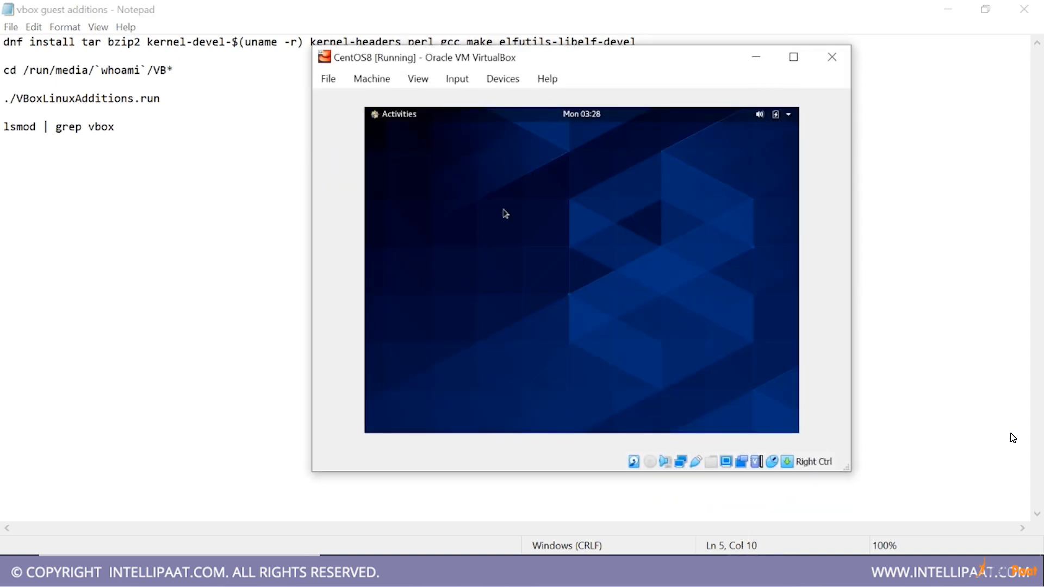
pyautogui.press('super')
pyautogui.write('ter')
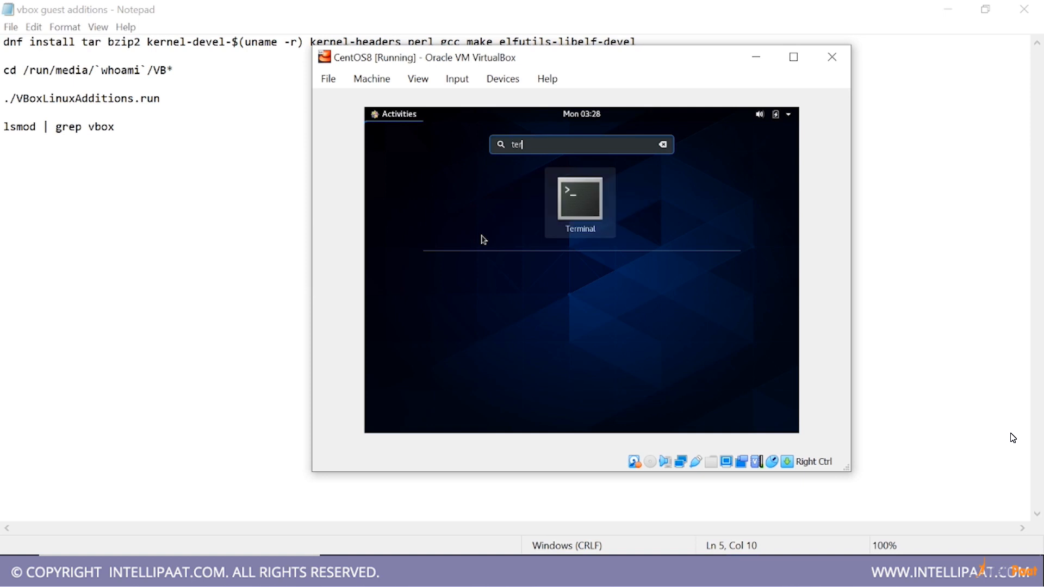
pyautogui.press('Return')
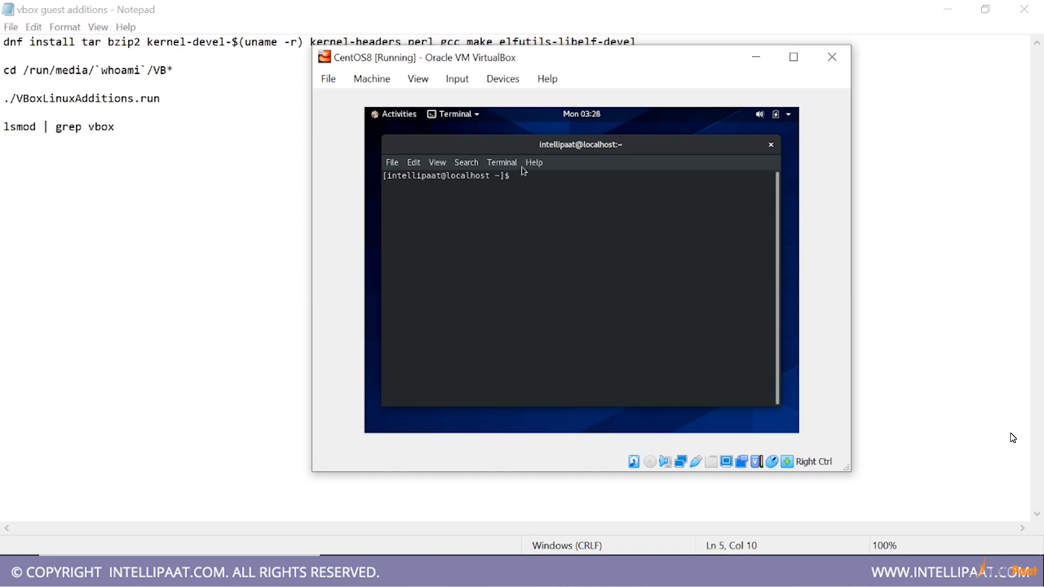
# Connect the CentOS guest's wired network from the system status area
pyautogui.click(789, 117)
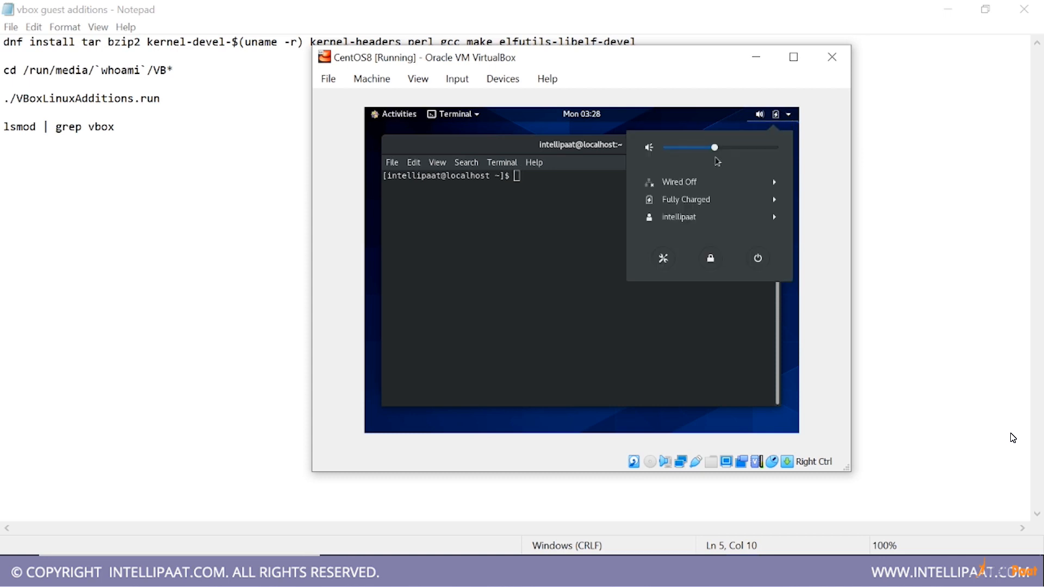
pyautogui.click(694, 183)
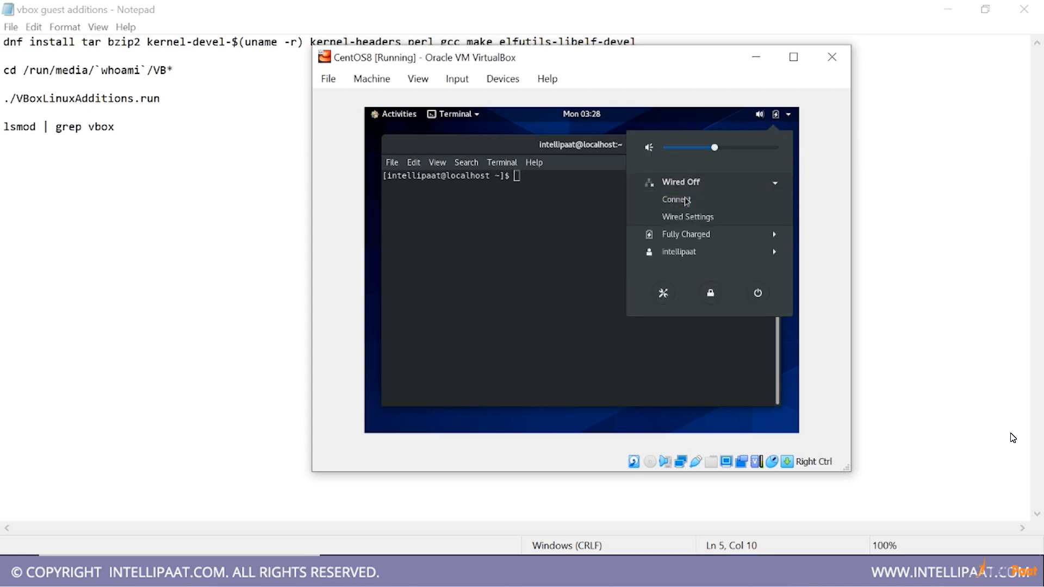
pyautogui.click(685, 199)
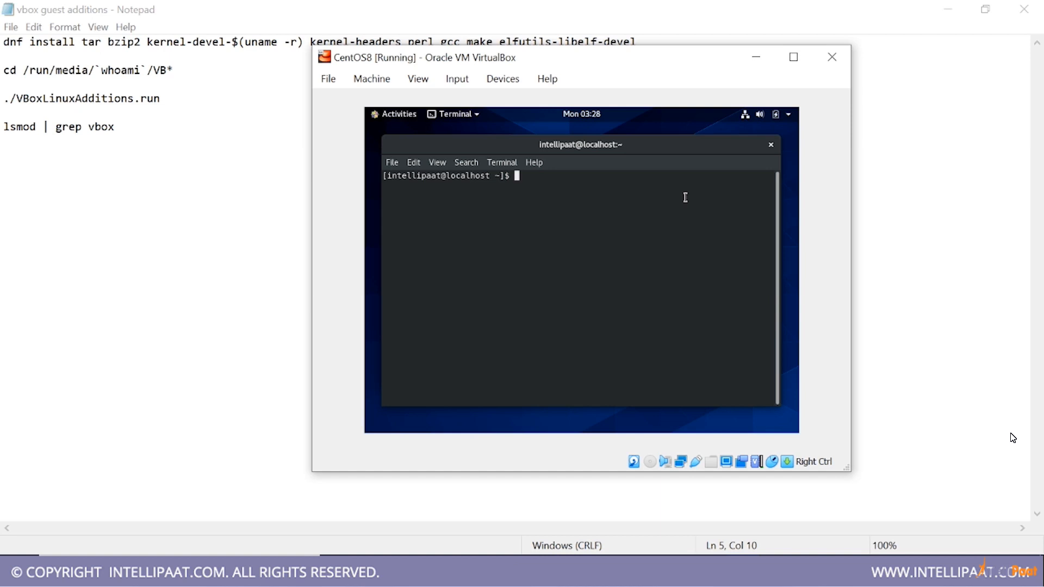
# Try to run dnf update in the terminal as the regular user
pyautogui.write('dnf update')
pyautogui.press('Return')
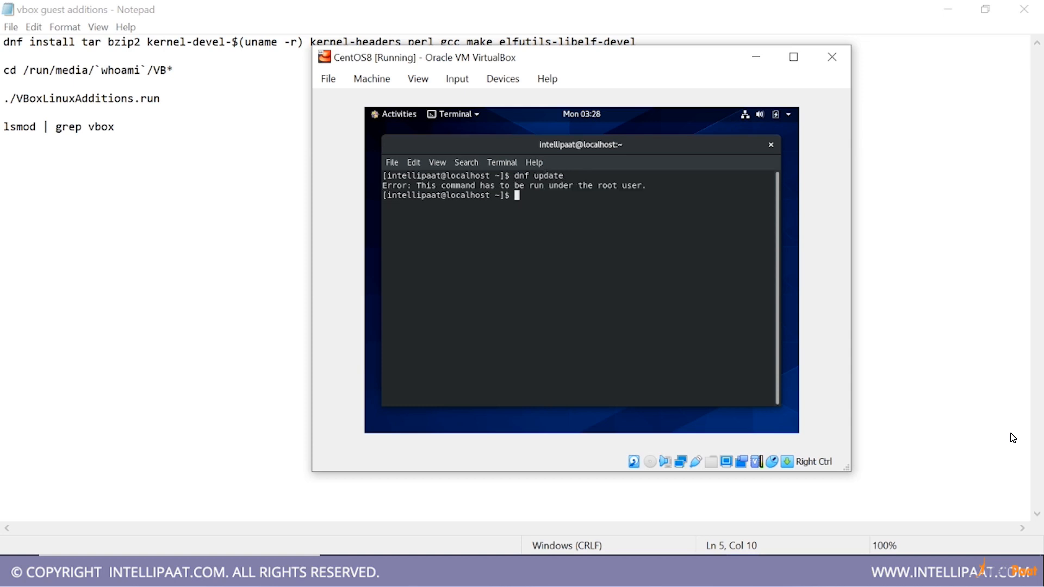
# Switch to root with sudo su, entering the account password, and run dnf update
pyautogui.write('sudo su')
pyautogui.press('Return')
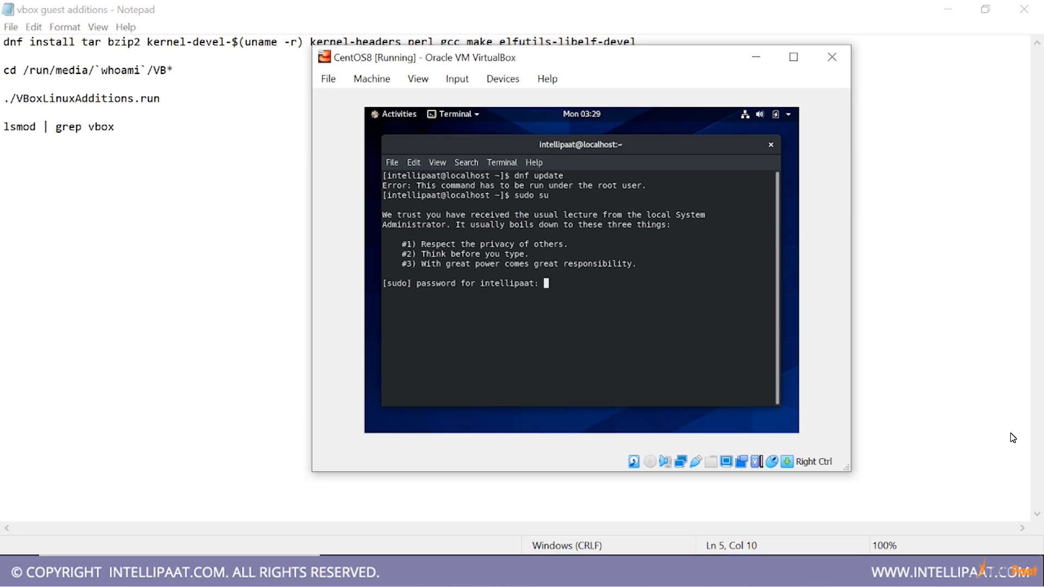
pyautogui.press('Return')
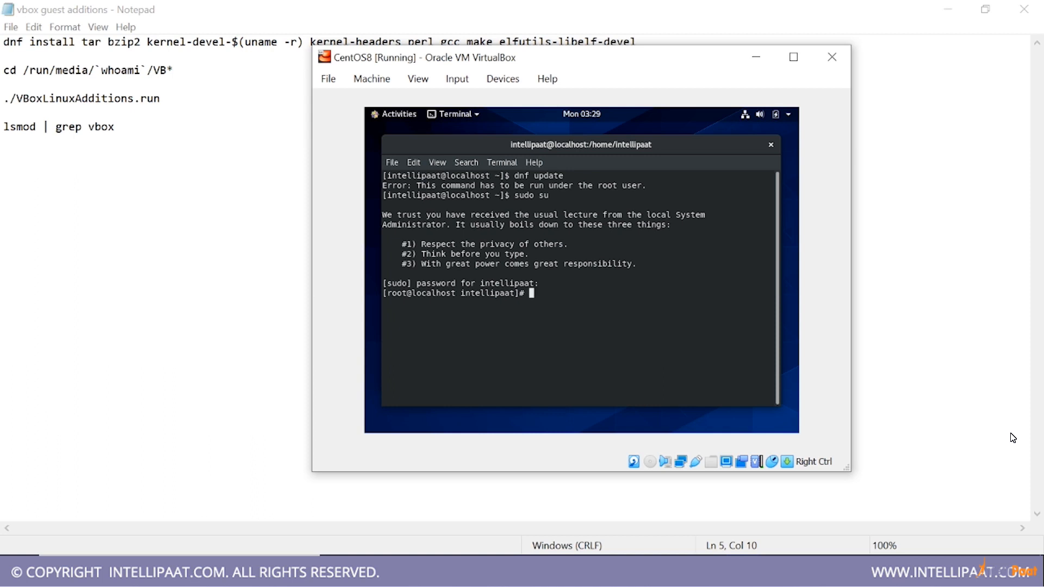
pyautogui.write('dnf update')
pyautogui.press('Return')
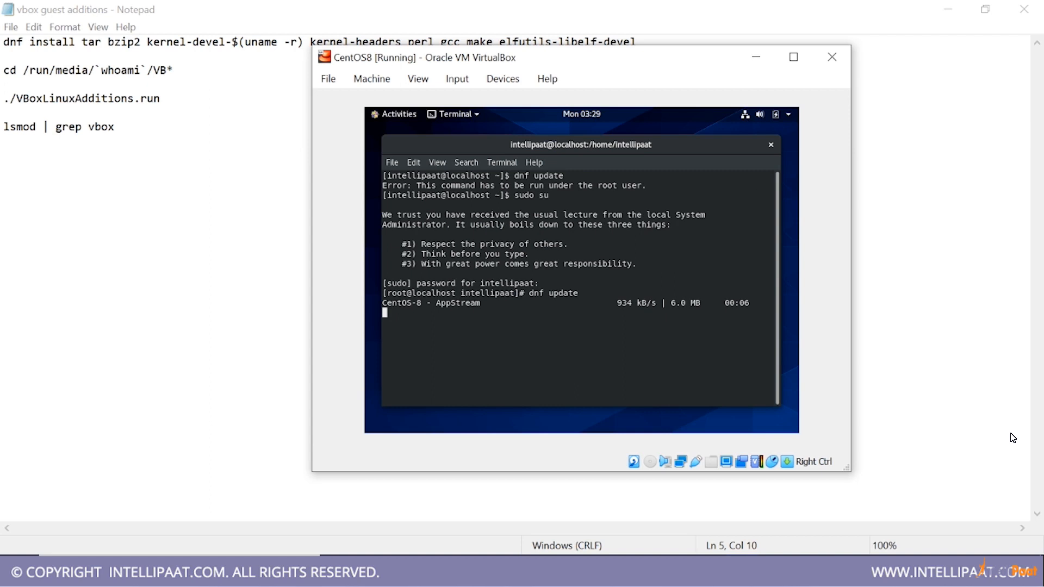
# Open a second terminal tab and try to run yum update there as the regular user
pyautogui.click(392, 162)
pyautogui.click(402, 176)
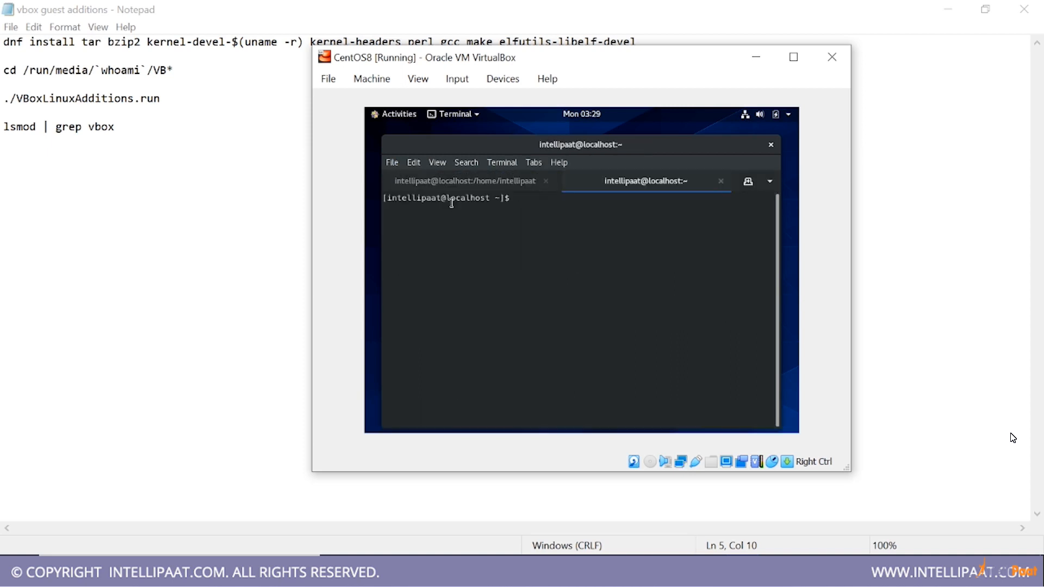
pyautogui.write('yum updat')
pyautogui.write('e')
pyautogui.press('Return')
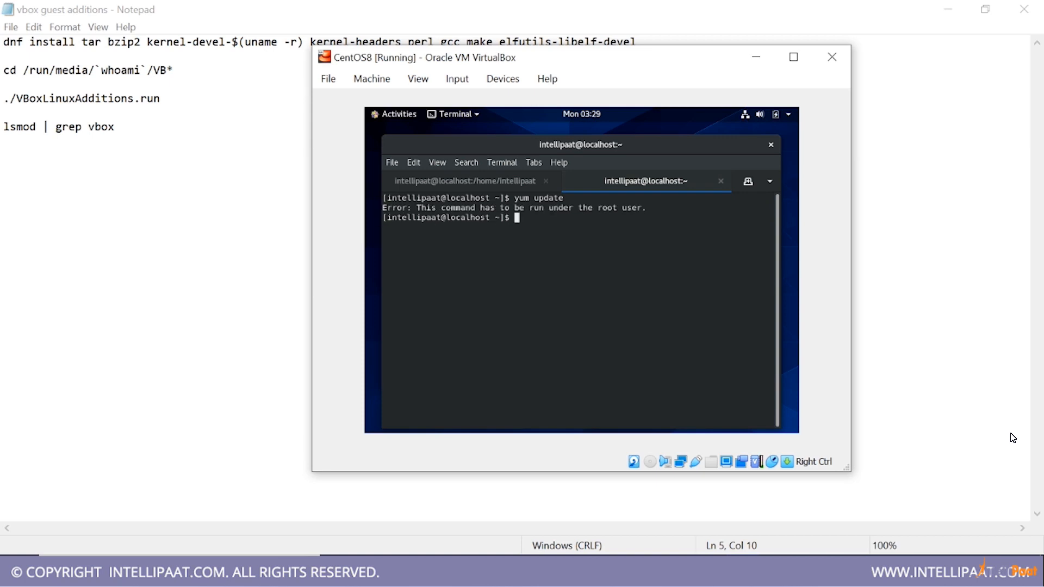
# Become root in the second tab with sudo su, entering the account password, and run yum update
pyautogui.write('sudo su')
pyautogui.press('Return')
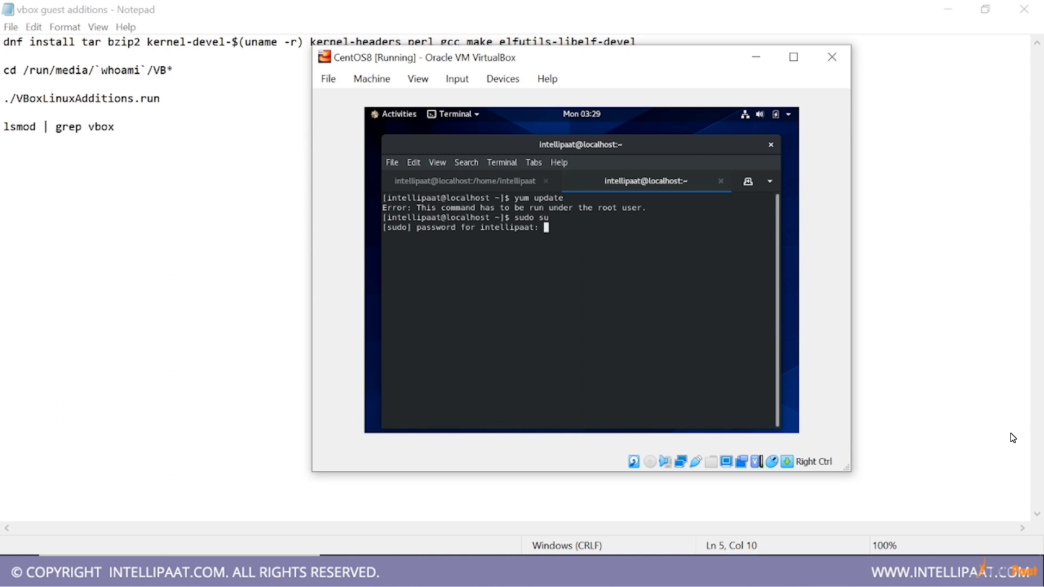
pyautogui.press('Return')
pyautogui.write('yum update')
pyautogui.press('Return')
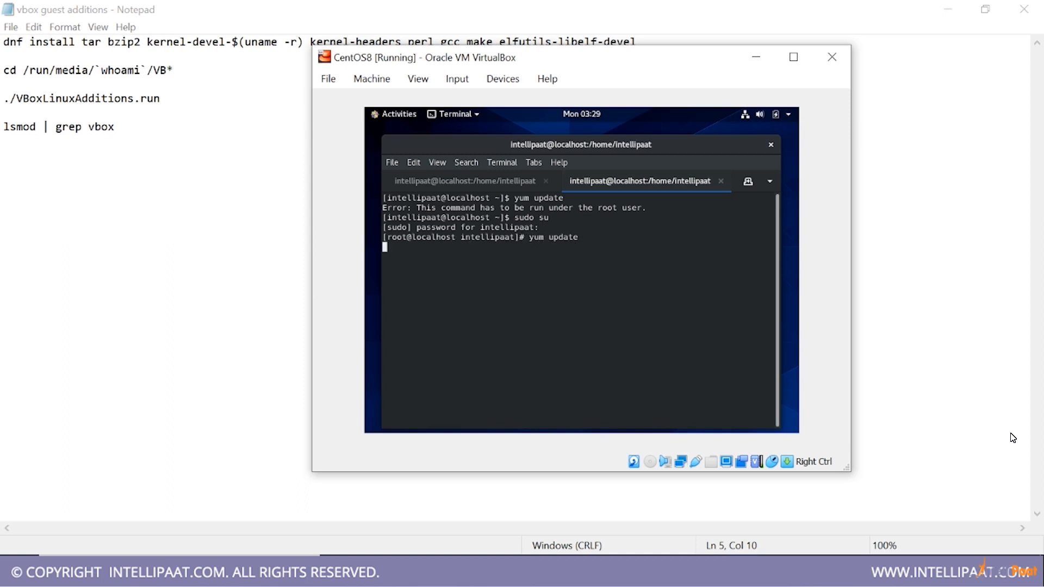
# Compare the dnf and yum update output in the two terminal tabs, and close the yum tab despite its running process
pyautogui.click(482, 185)
pyautogui.click(626, 181)
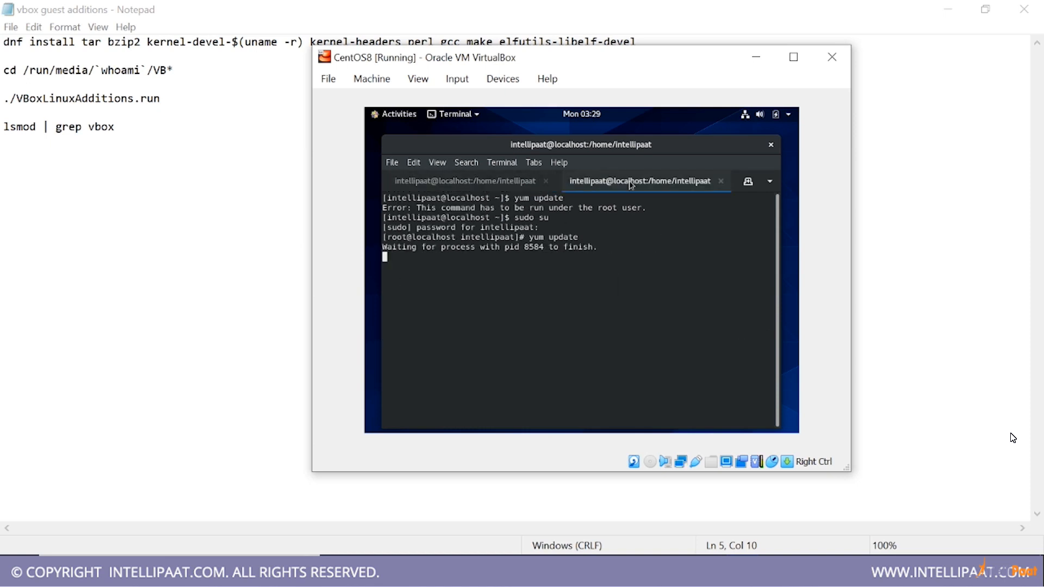
pyautogui.click(503, 184)
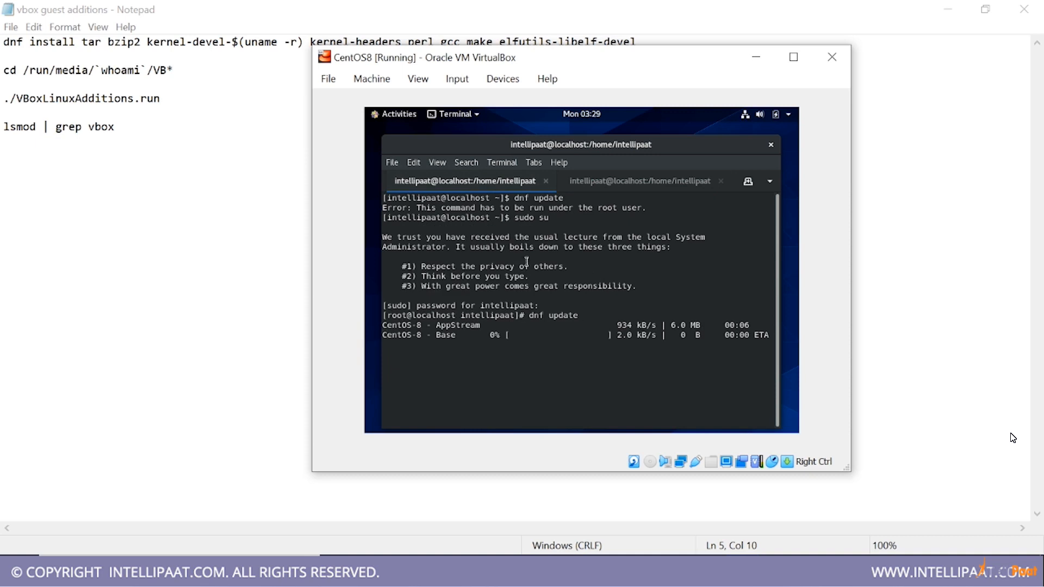
pyautogui.click(608, 185)
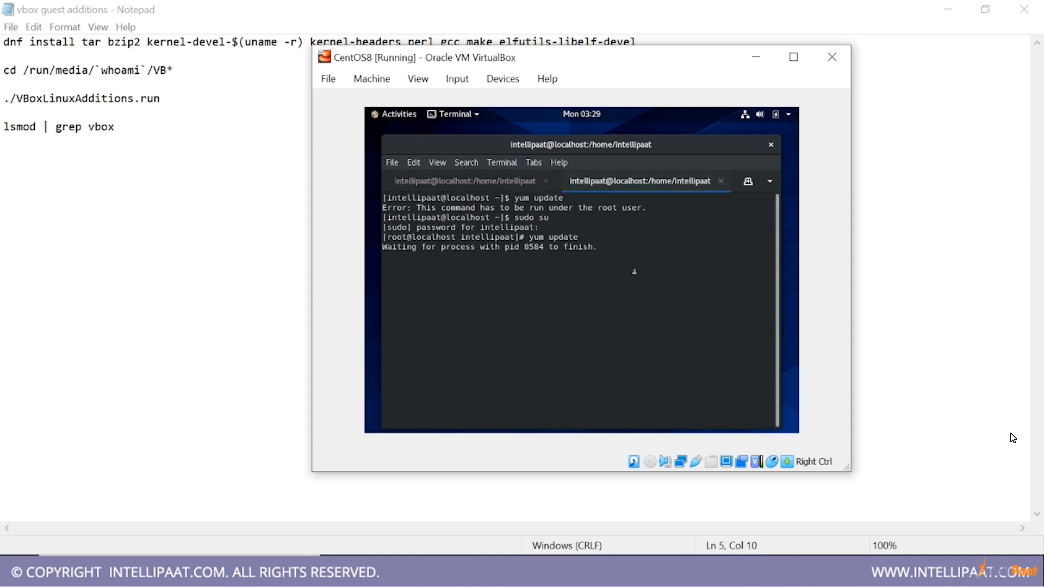
pyautogui.click(721, 181)
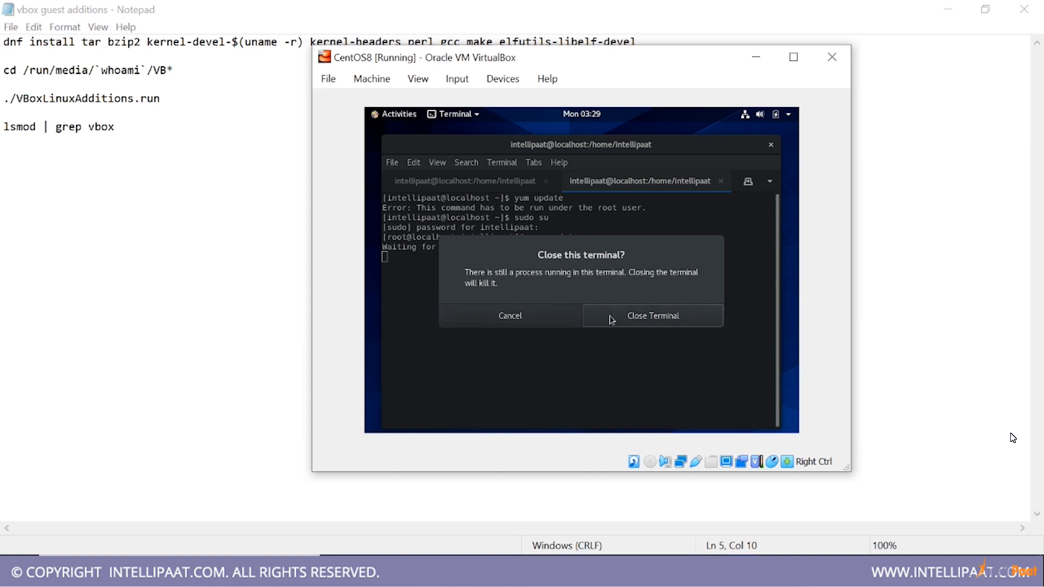
pyautogui.click(611, 318)
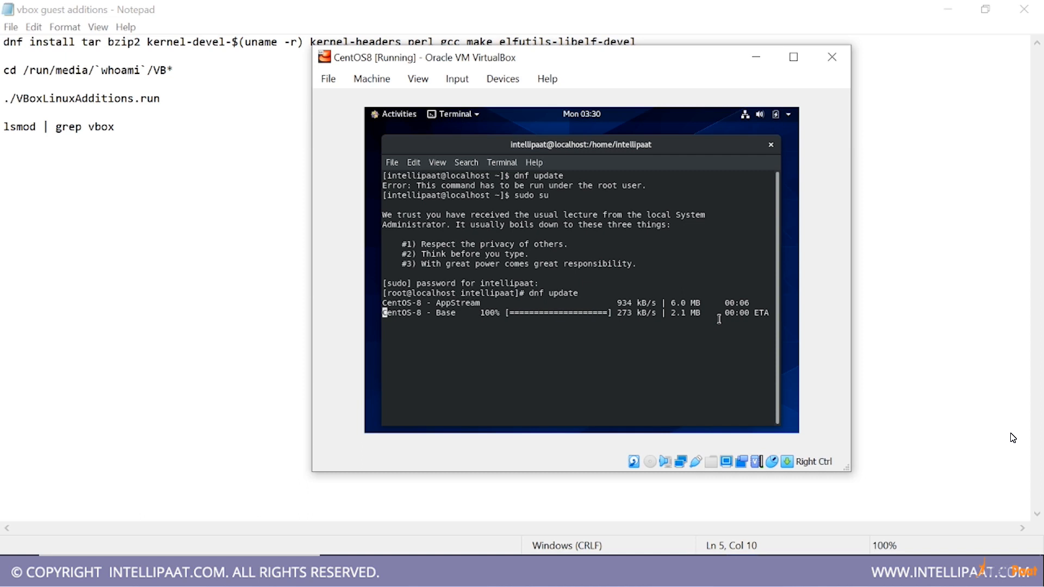
pyautogui.moveTo(366, 110)
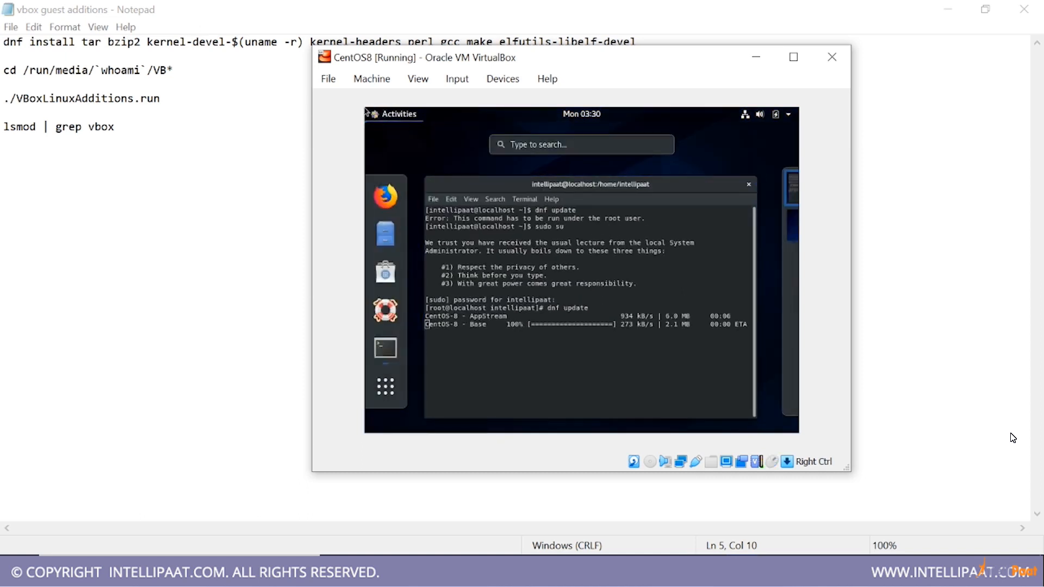
pyautogui.click(1012, 437)
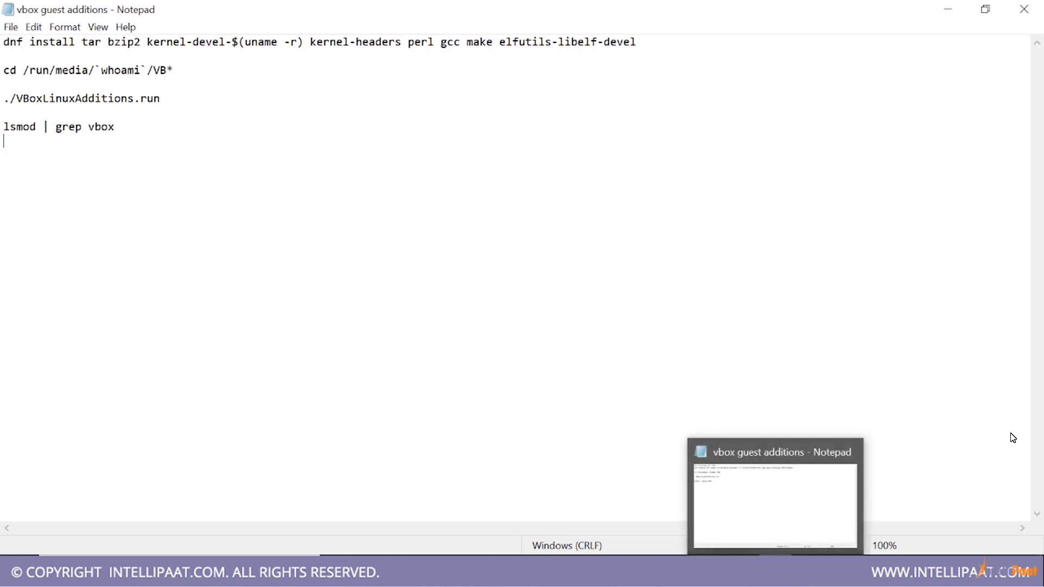
pyautogui.hotkey('alt', 'Tab')
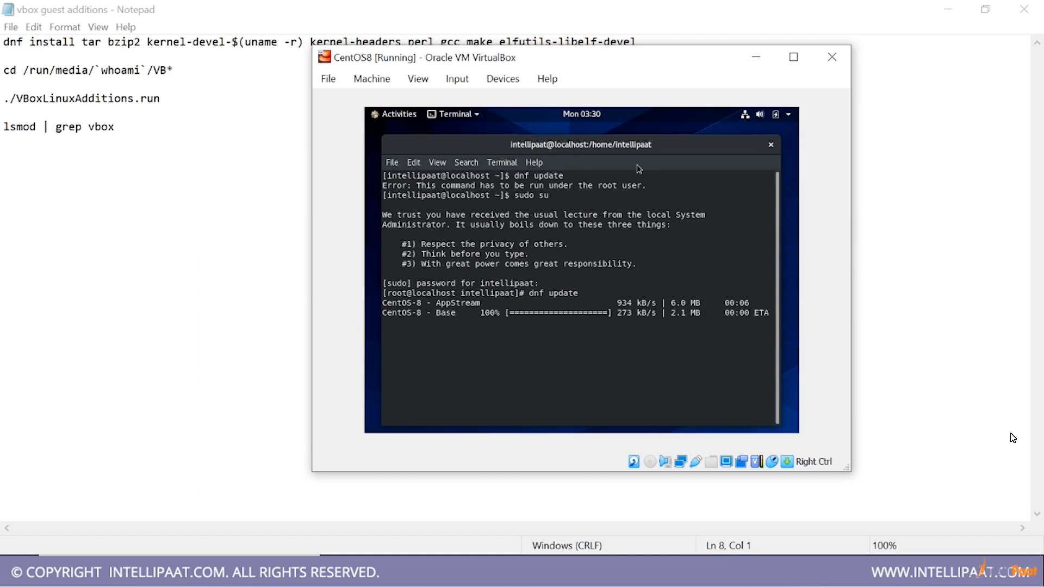
pyautogui.moveTo(653, 147); pyautogui.dragTo(652, 144)
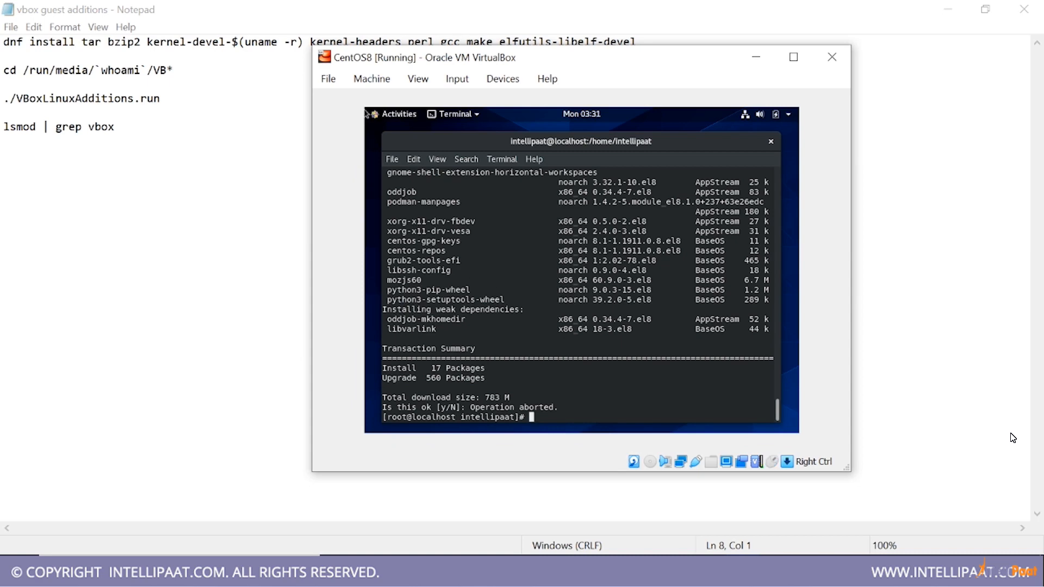
# Move the CentOS8 machine window clear of the noted commands so the whole dnf install line in Notepad can be read
pyautogui.click(1013, 437)
pyautogui.press('Up')
pyautogui.press('Up')
pyautogui.press('Up')
pyautogui.press('Up')
pyautogui.hotkey('alt', 'Tab')
pyautogui.moveTo(526, 55); pyautogui.dragTo(467, 98)
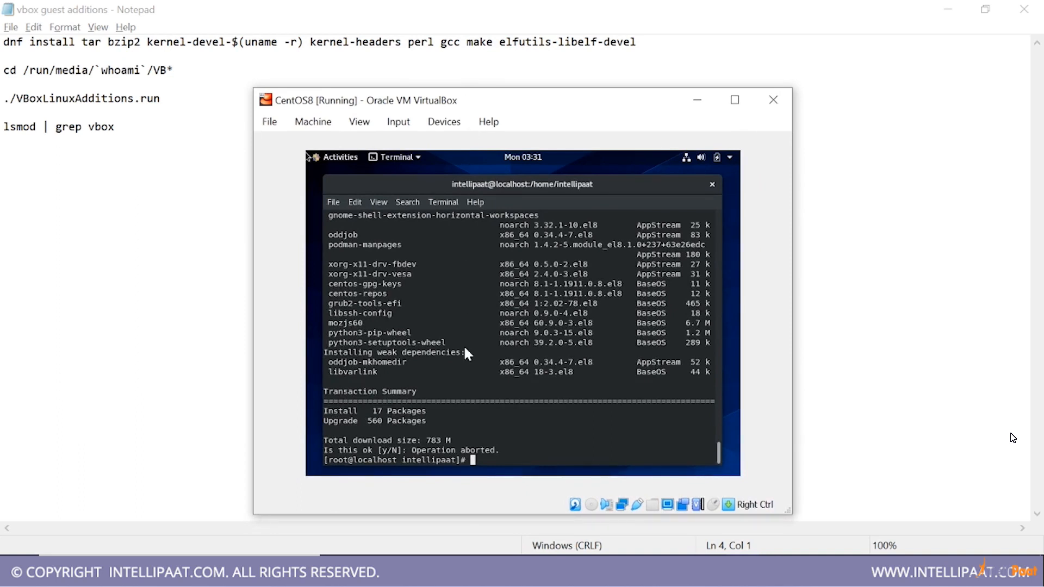
# Run dnf install tar in the guest's root terminal
pyautogui.write('dnf install tar')
pyautogui.press('Return')
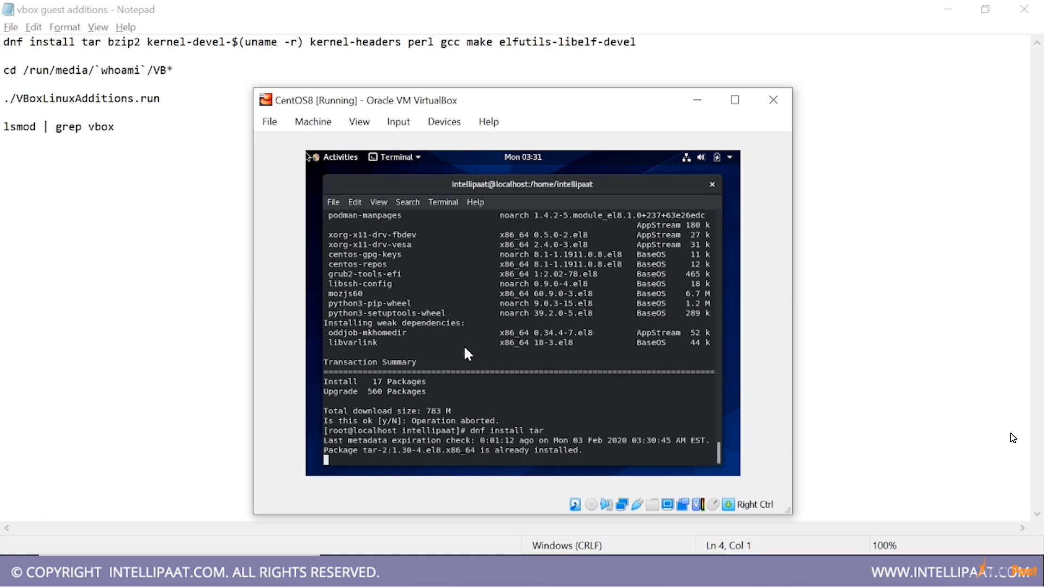
# Reuse the previous install command for the next noted package, running dnf install bzip2
pyautogui.press('Up')
pyautogui.press('BackSpace')
pyautogui.press('BackSpace')
pyautogui.press('BackSpace')
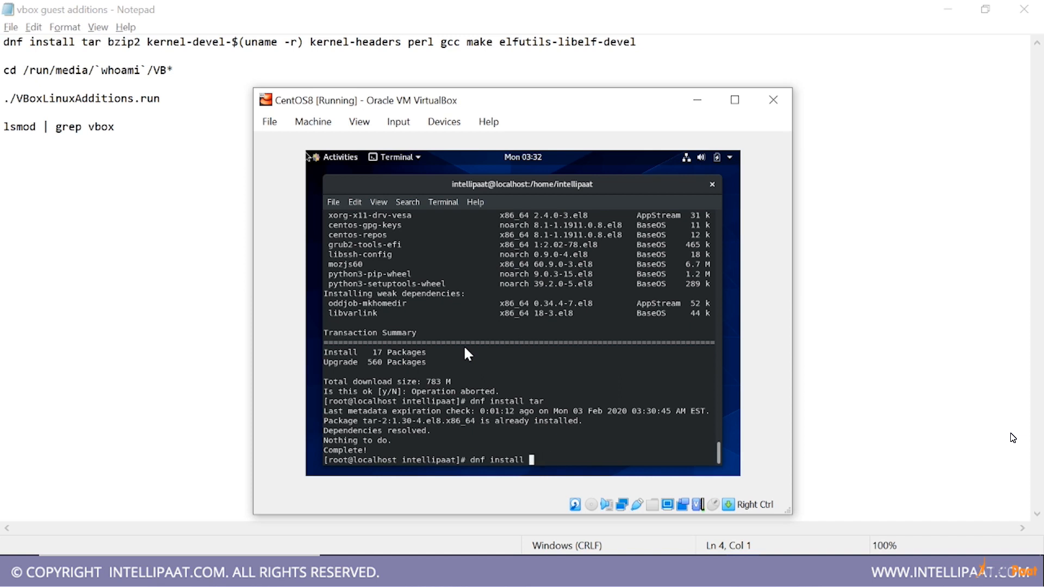
pyautogui.write('bzip2')
pyautogui.press('Return')
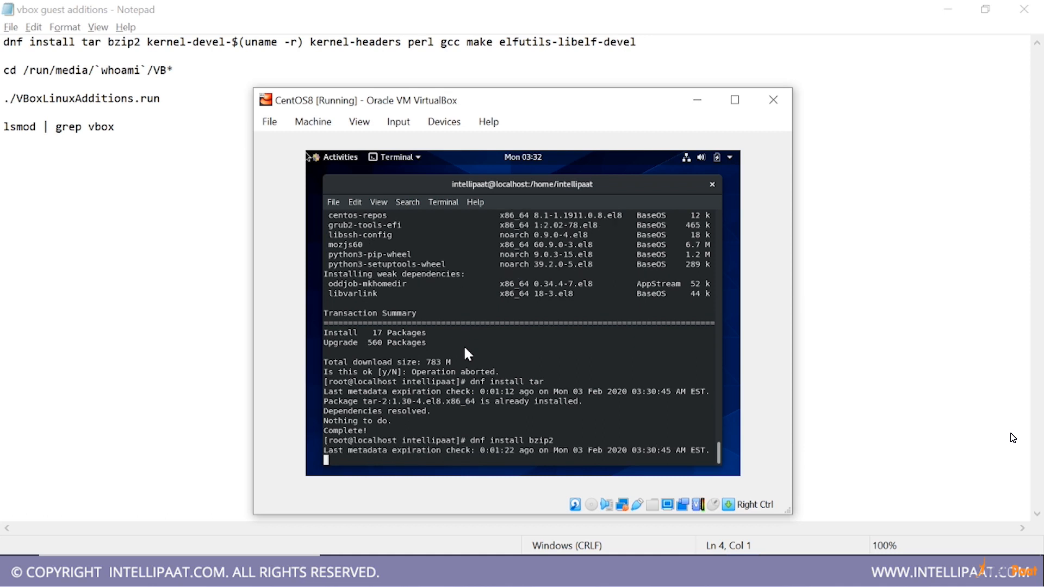
# Try to install the kernel development package matching the running kernel with dnf install kernel-devel-$(uname -r)
pyautogui.press('Up')
pyautogui.press('BackSpace')
pyautogui.press('BackSpace')
pyautogui.press('BackSpace')
pyautogui.press('BackSpace')
pyautogui.press('BackSpace')
pyautogui.write('kernel-deve')
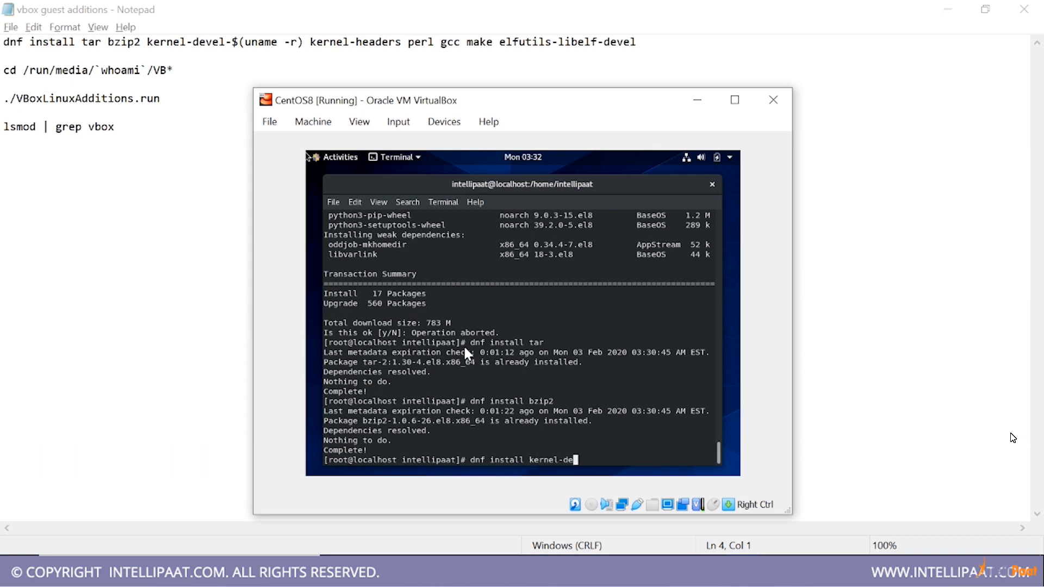
pyautogui.write('l-')
pyautogui.write('($')
pyautogui.press('BackSpace')
pyautogui.press('BackSpace')
pyautogui.write('$(uname -r)')
pyautogui.press('Return')
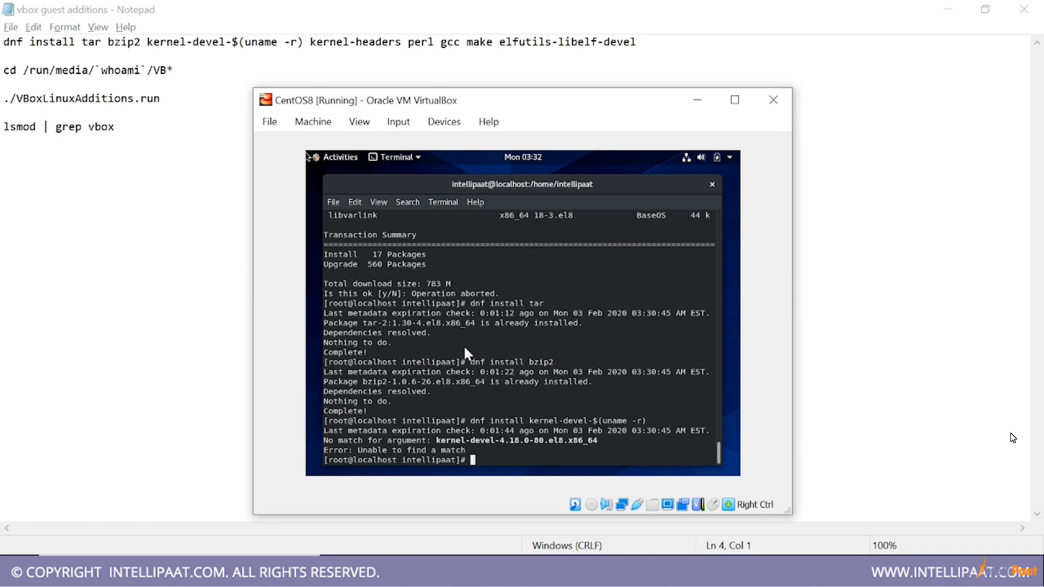
# Install the package with dnf install kernel-devel, without the uname suffix, accepting the download and the CentOS GPG key import
pyautogui.press('Up')
pyautogui.press('BackSpace')
pyautogui.press('BackSpace')
pyautogui.press('BackSpace')
pyautogui.press('BackSpace')
pyautogui.press('BackSpace')
pyautogui.press('BackSpace')
pyautogui.press('BackSpace')
pyautogui.press('BackSpace')
pyautogui.press('BackSpace')
pyautogui.press('BackSpace')
pyautogui.press('BackSpace')
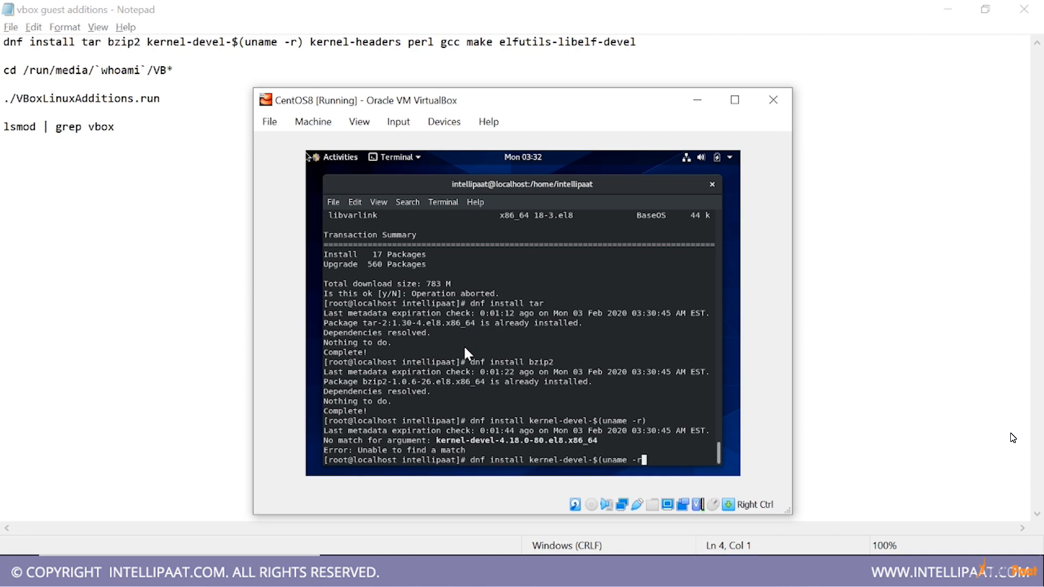
pyautogui.press('BackSpace')
pyautogui.press('Return')
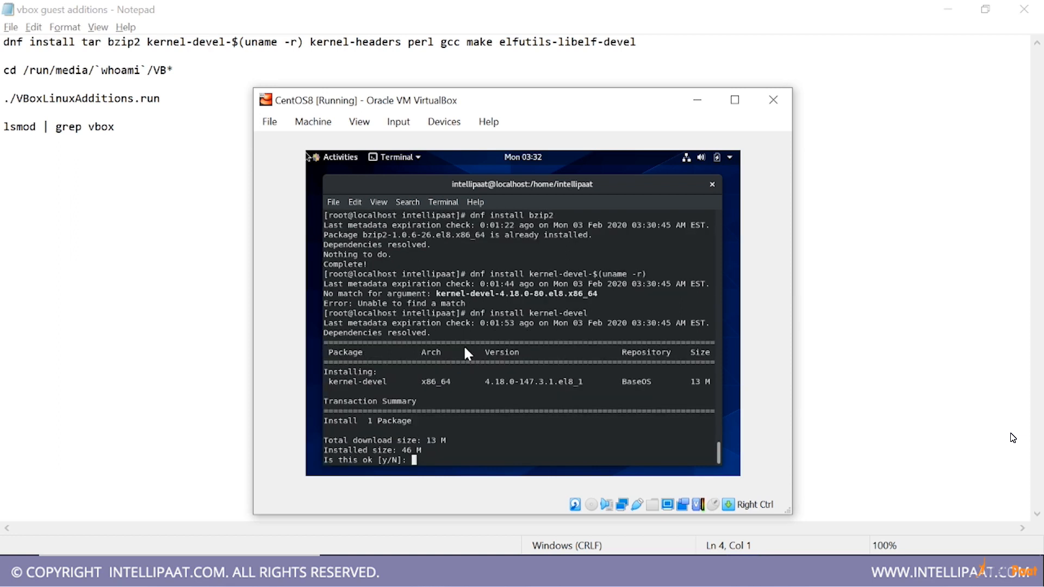
pyautogui.write('y')
pyautogui.press('Return')
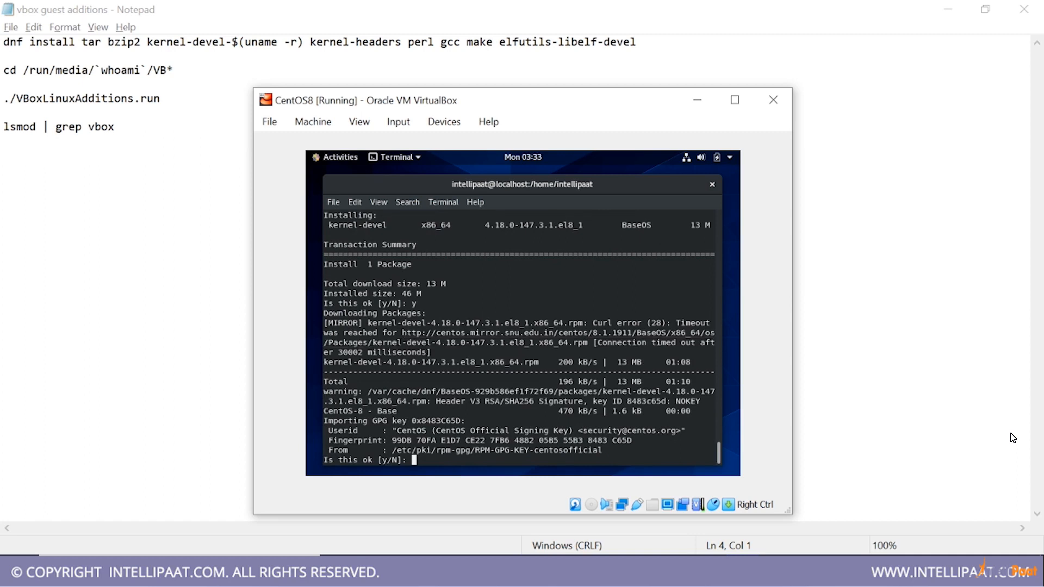
pyautogui.write('y')
pyautogui.press('Return')
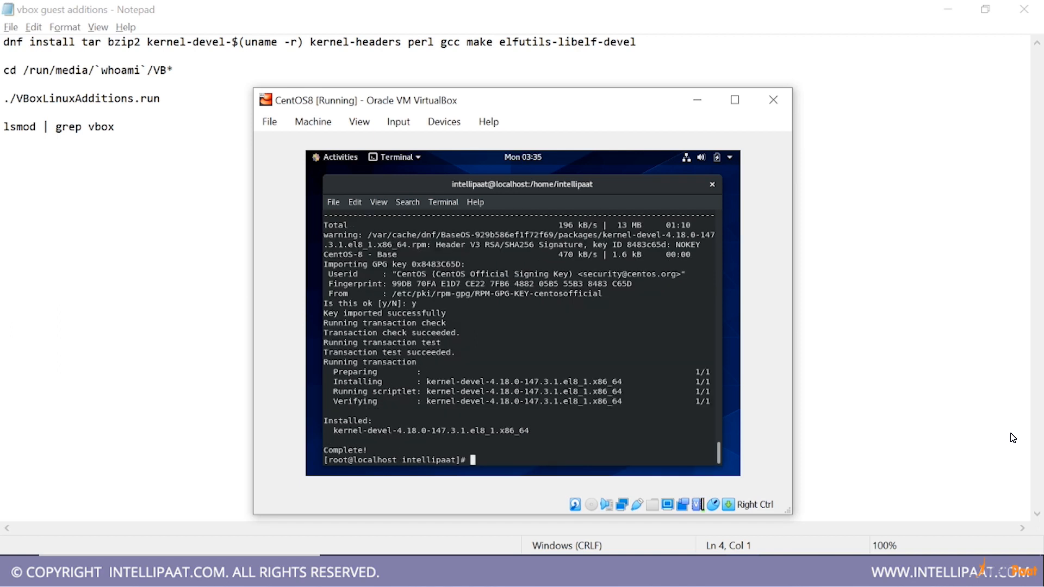
# Install the kernel headers with dnf install kernel-headers, accepting the transaction
pyautogui.press('Up')
pyautogui.press('BackSpace')
pyautogui.press('BackSpace')
pyautogui.press('BackSpace')
pyautogui.press('BackSpace')
pyautogui.press('BackSpace')
pyautogui.write('headers')
pyautogui.press('Return')
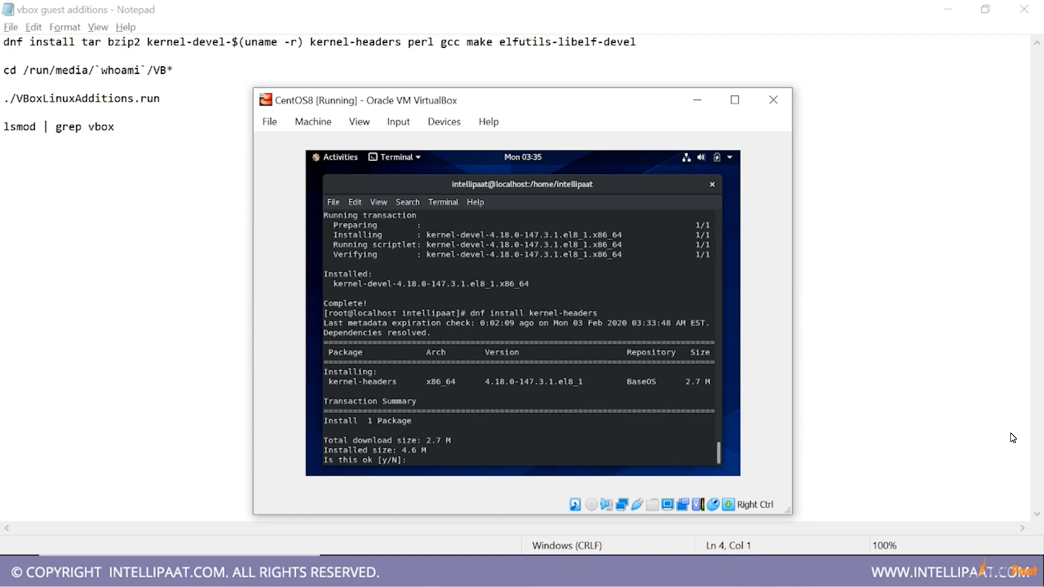
pyautogui.write('y')
pyautogui.press('Return')
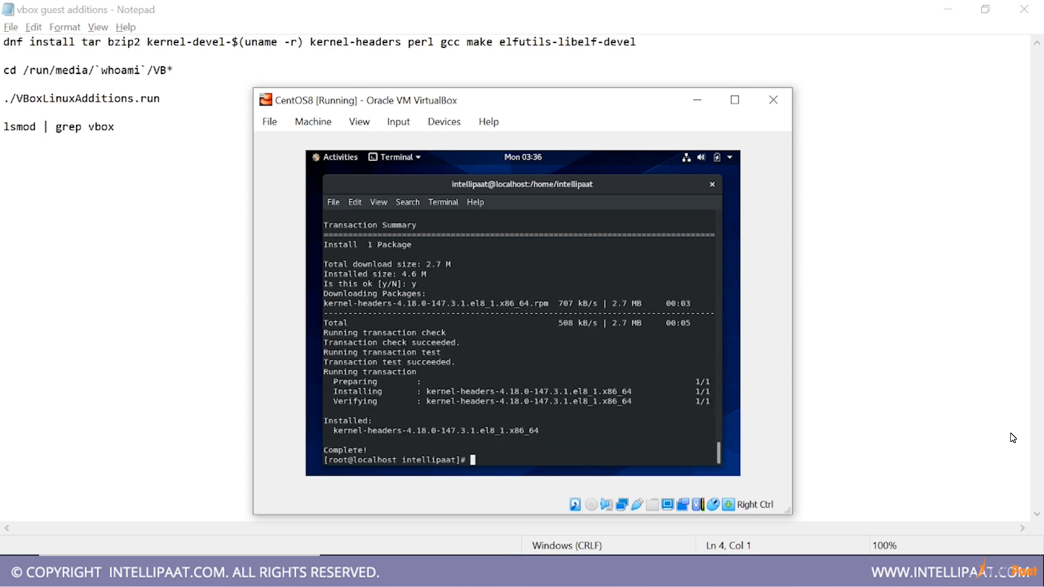
# Install Perl and its dependencies with dnf install perl, accepting the transaction
pyautogui.press('Up')
pyautogui.press('BackSpace')
pyautogui.press('BackSpace')
pyautogui.press('BackSpace')
pyautogui.press('BackSpace')
pyautogui.press('BackSpace')
pyautogui.press('BackSpace')
pyautogui.press('BackSpace')
pyautogui.press('BackSpace')
pyautogui.press('BackSpace')
pyautogui.press('BackSpace')
pyautogui.press('BackSpace')
pyautogui.press('BackSpace')
pyautogui.press('BackSpace')
pyautogui.press('BackSpace')
pyautogui.write('perl')
pyautogui.press('Return')
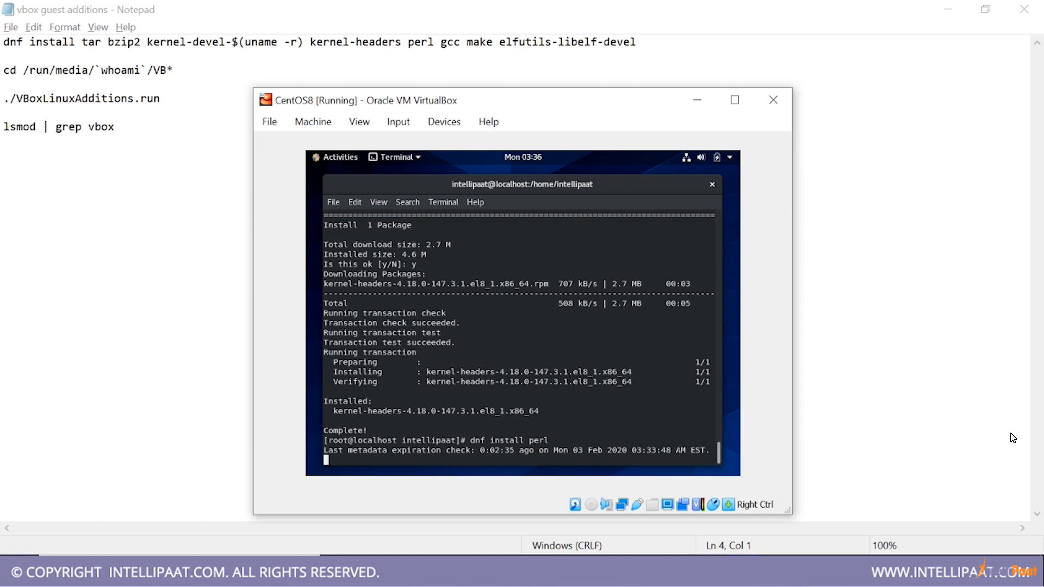
pyautogui.write('y')
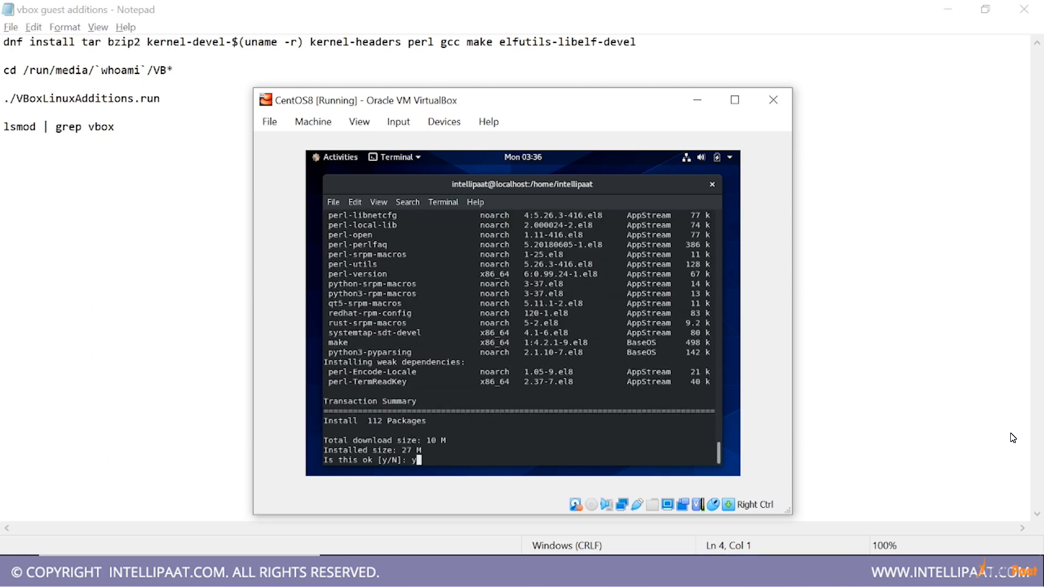
pyautogui.press('Return')
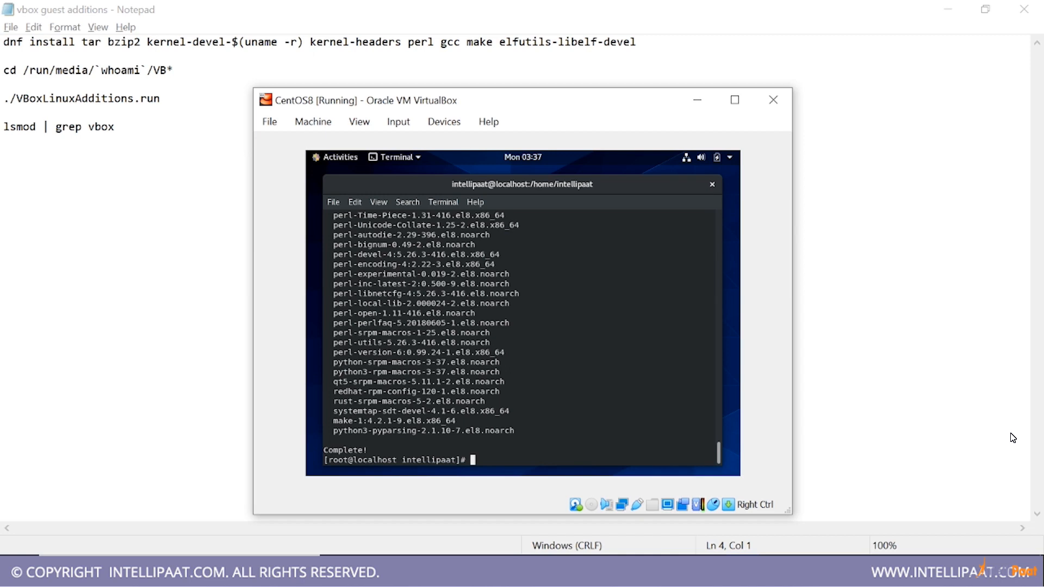
# Install the GCC compiler and its dependencies with dnf install gcc, accepting the transaction
pyautogui.press('BackSpace')
pyautogui.press('BackSpace')
pyautogui.write('gcc')
pyautogui.press('Return')
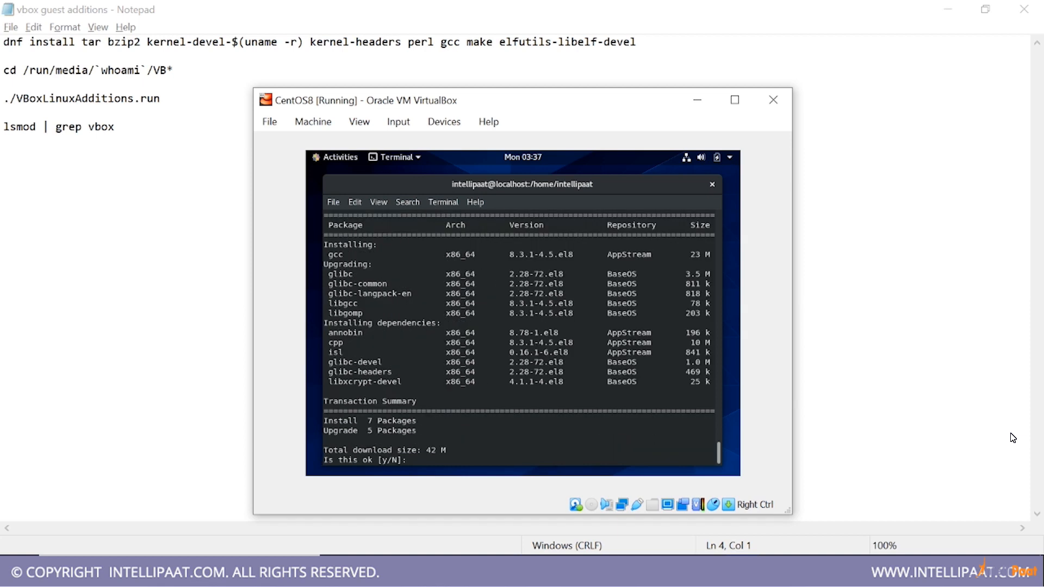
pyautogui.write('y')
pyautogui.press('Return')
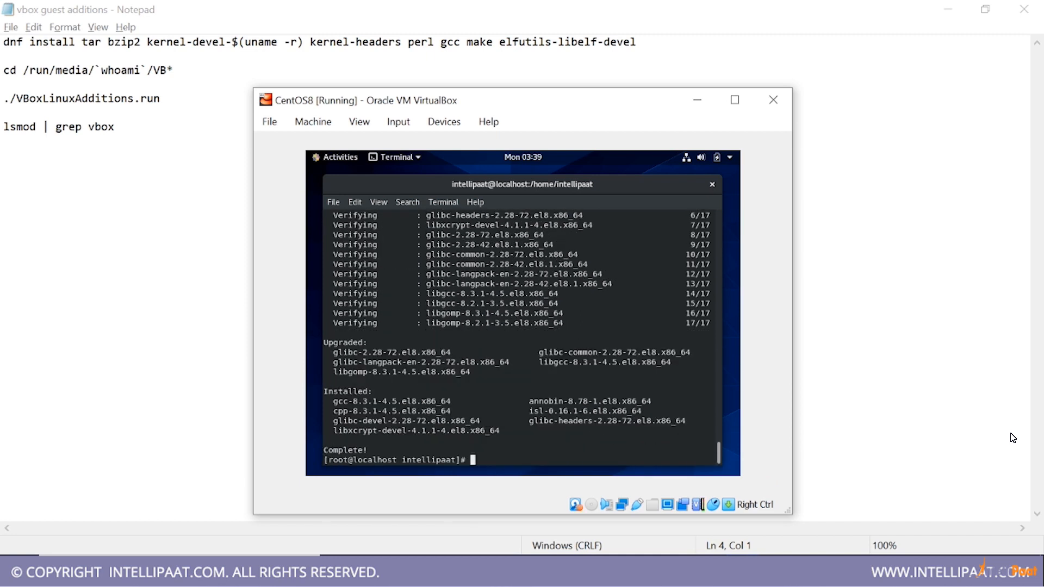
# Install the make build tool with dnf install make
pyautogui.write('dnf install make')
pyautogui.press('Return')
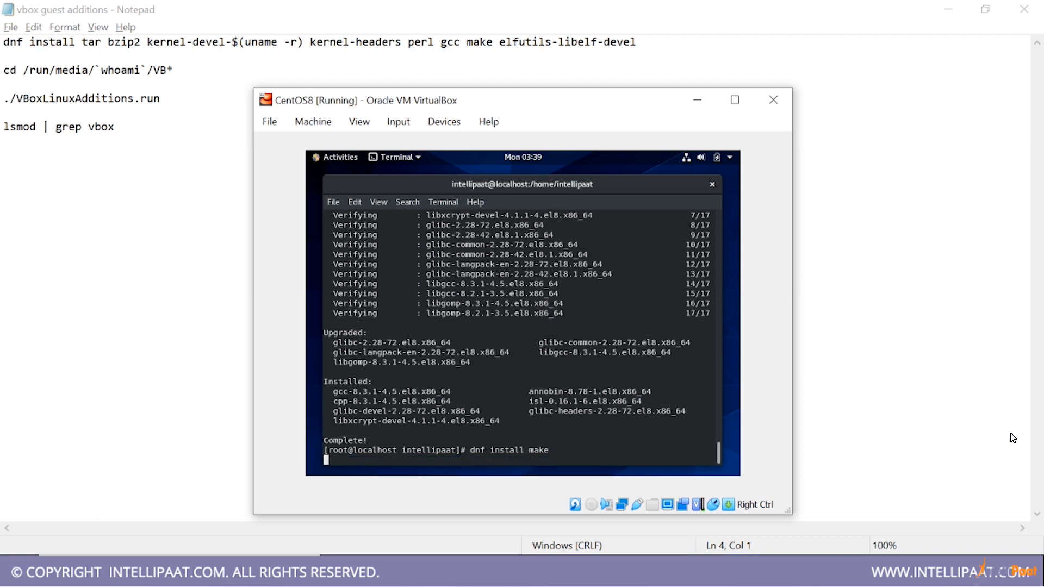
# Install the ELF development library with dnf install elfutils-libelf-devel, accepting the transaction
pyautogui.write('dnf install m')
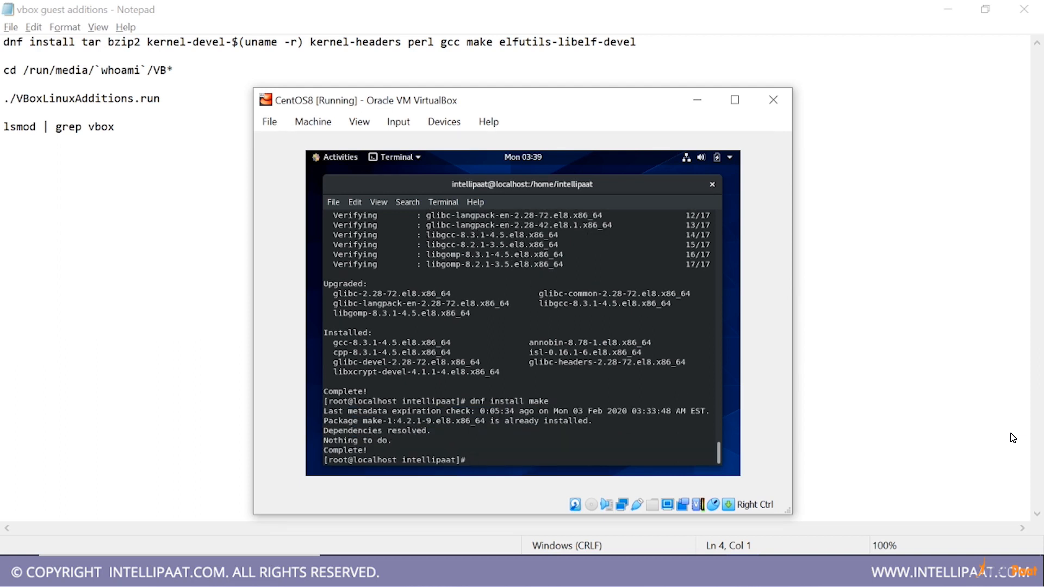
pyautogui.press('BackSpace')
pyautogui.write('elfuti')
pyautogui.write('ls')
pyautogui.write('-lebrlf')
pyautogui.press('BackSpace')
pyautogui.press('BackSpace')
pyautogui.press('BackSpace')
pyautogui.press('BackSpace')
pyautogui.press('BackSpace')
pyautogui.write('ibelf-devel')
pyautogui.press('Return')
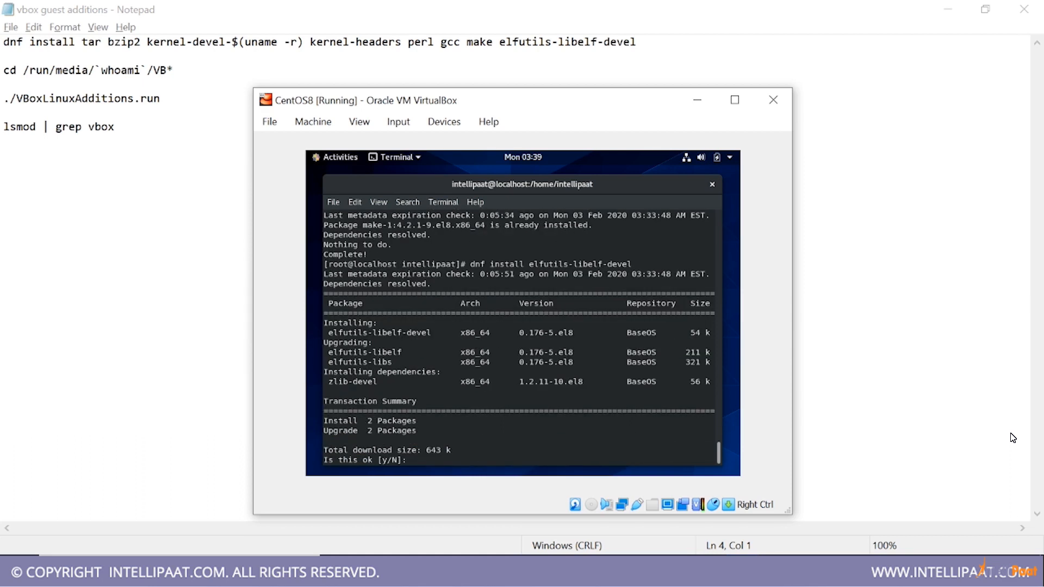
pyautogui.write('y')
pyautogui.press('Return')
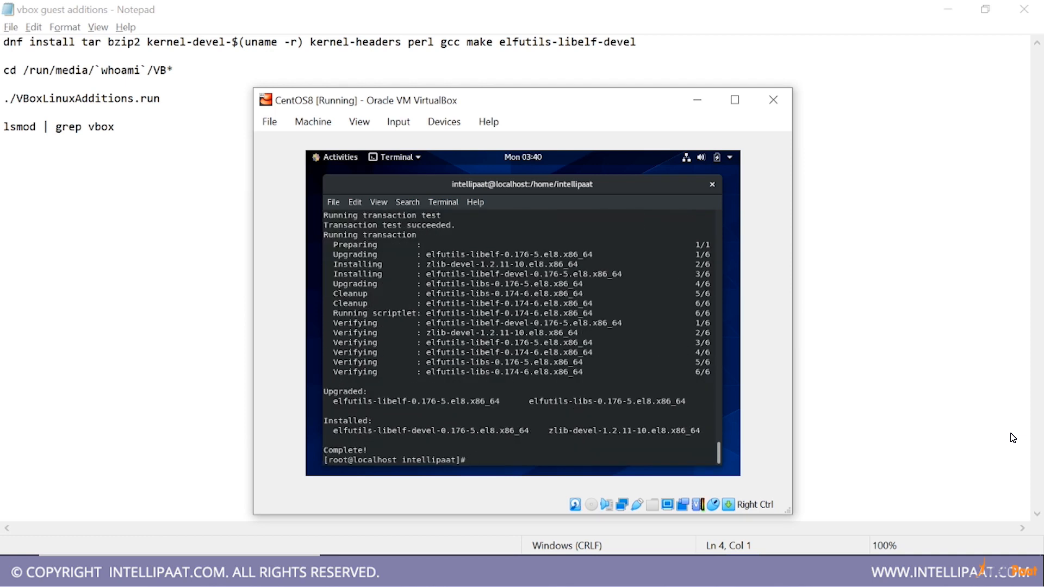
# Clear the terminal, exit the root shell to the regular account, and clear the output again
pyautogui.write('clear')
pyautogui.press('Return')
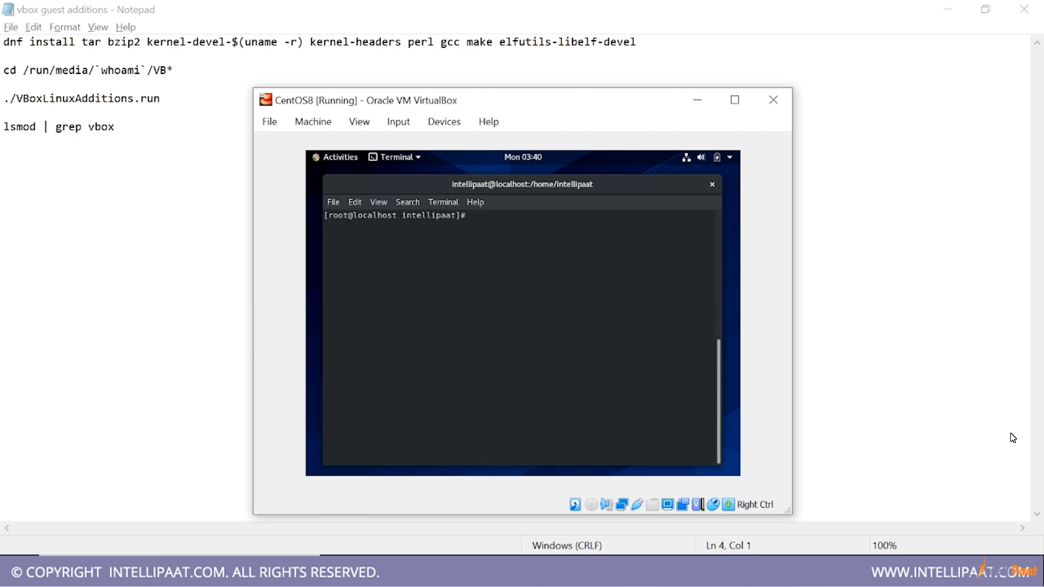
pyautogui.write('exit')
pyautogui.press('Return')
pyautogui.write('clear')
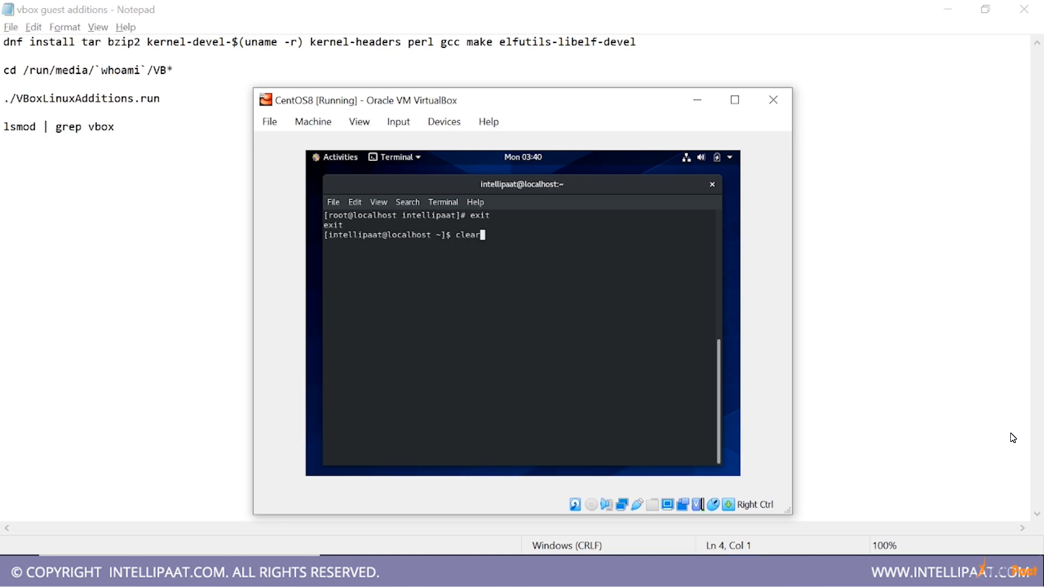
pyautogui.press('Return')
# Try to change to the /run/media directory, then clear the terminal
pyautogui.write('cd /run')
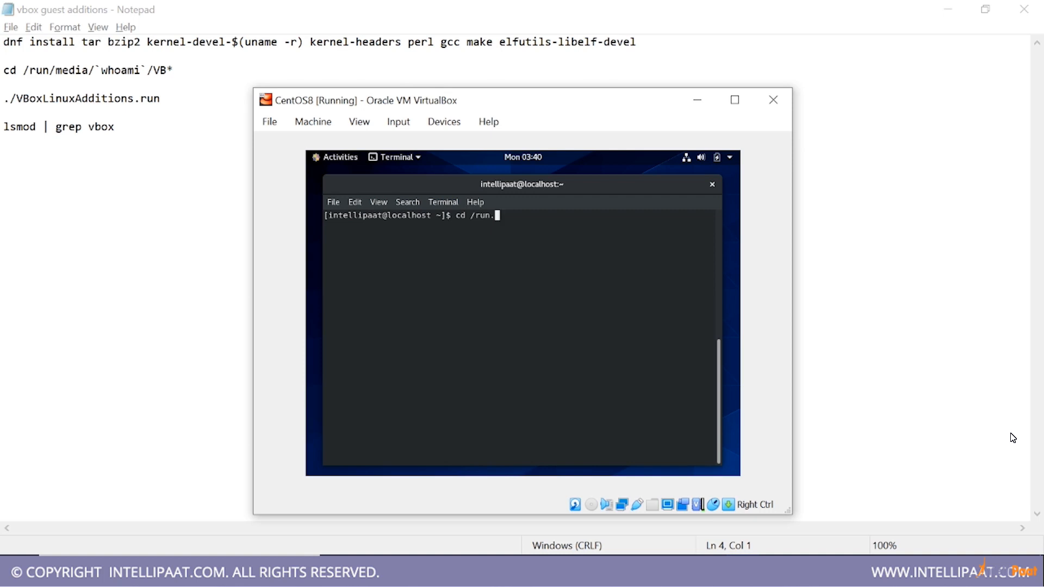
pyautogui.write('/d')
pyautogui.press('BackSpace')
pyautogui.write('md')
pyautogui.press('BackSpace')
pyautogui.write('edia')
pyautogui.press('Return')
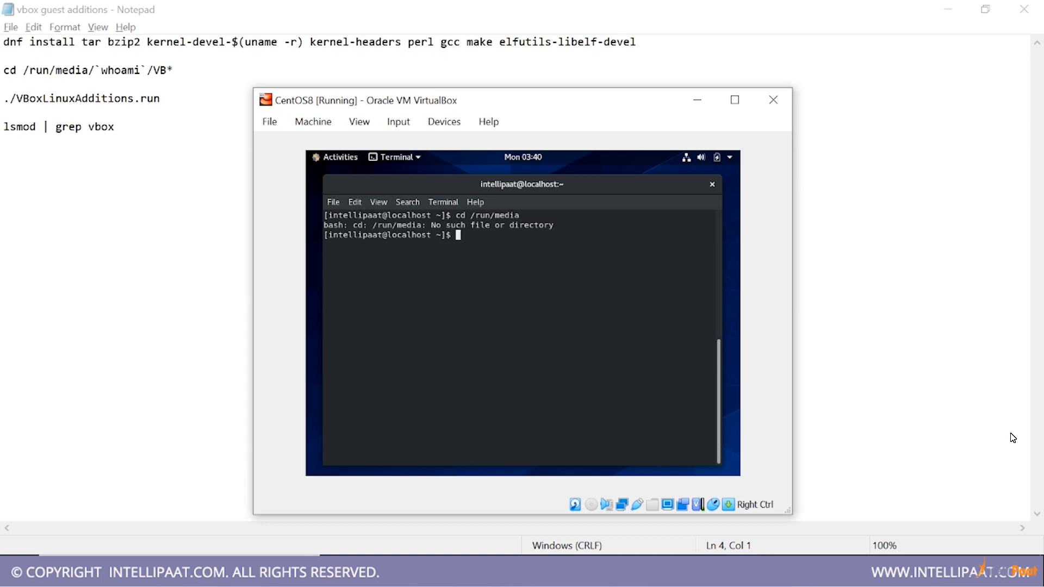
pyautogui.write('clear')
pyautogui.press('Return')
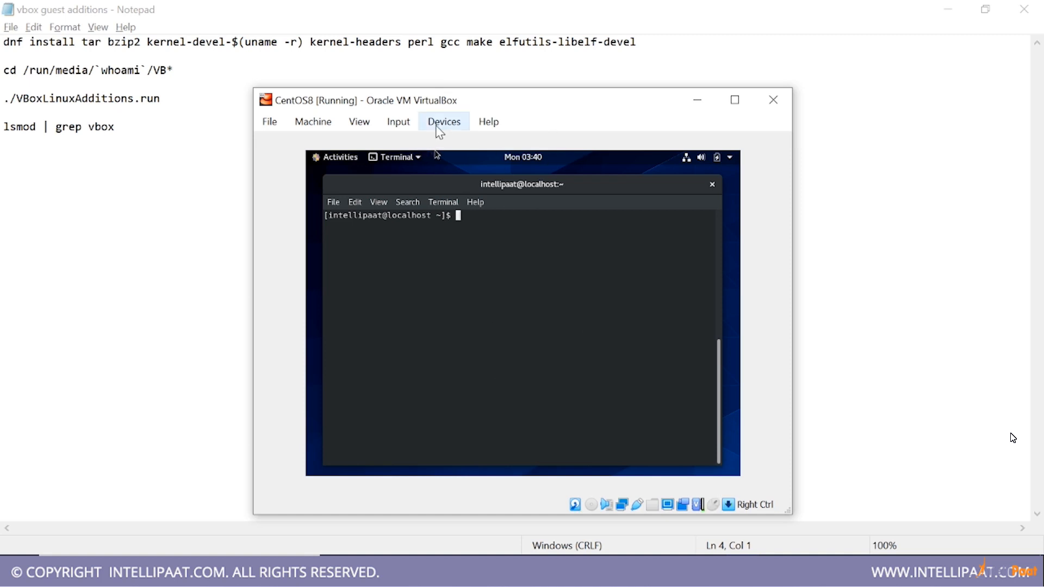
# Insert the Guest Additions CD image and run its installer, authenticating with the account password and closing the installer window at the end
pyautogui.click(444, 128)
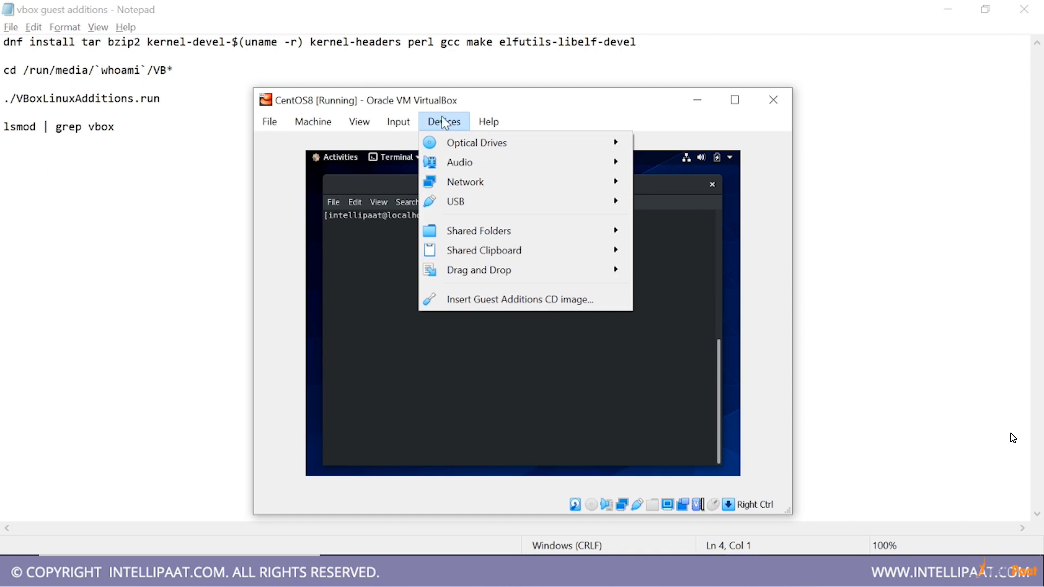
pyautogui.click(526, 306)
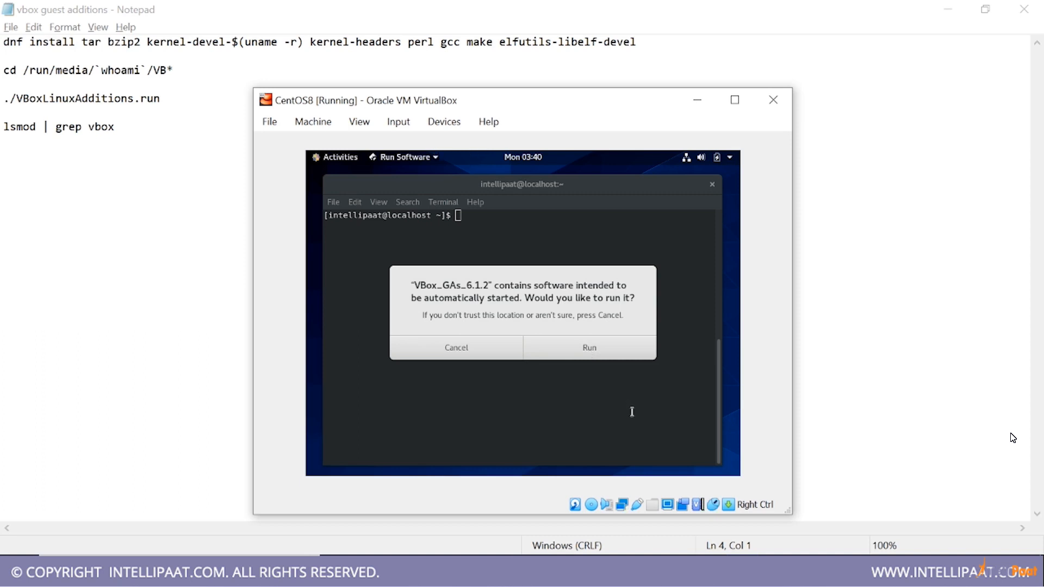
pyautogui.click(572, 353)
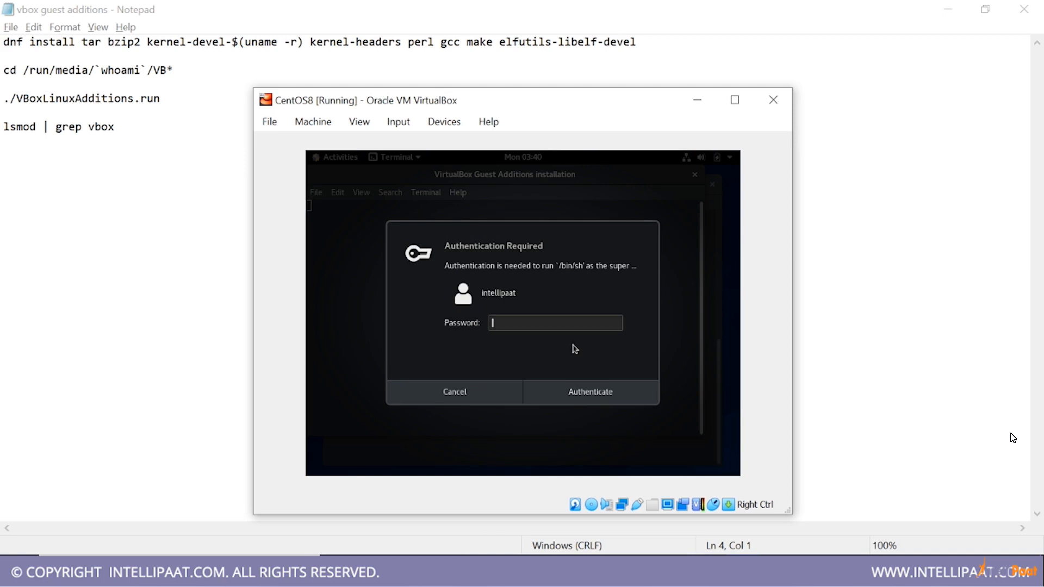
pyautogui.write('••••••')
pyautogui.press('Return')
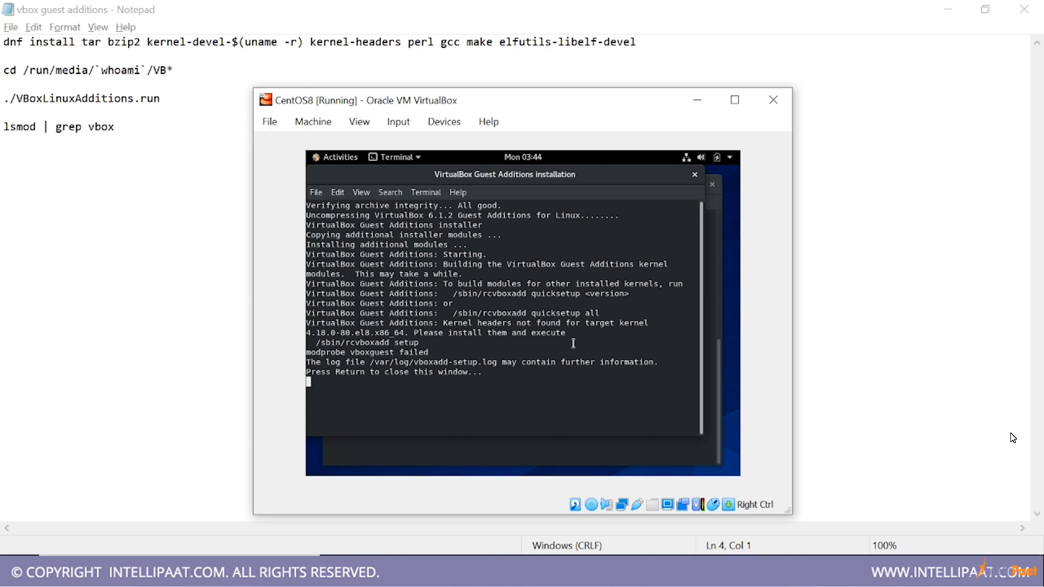
pyautogui.press('Return')
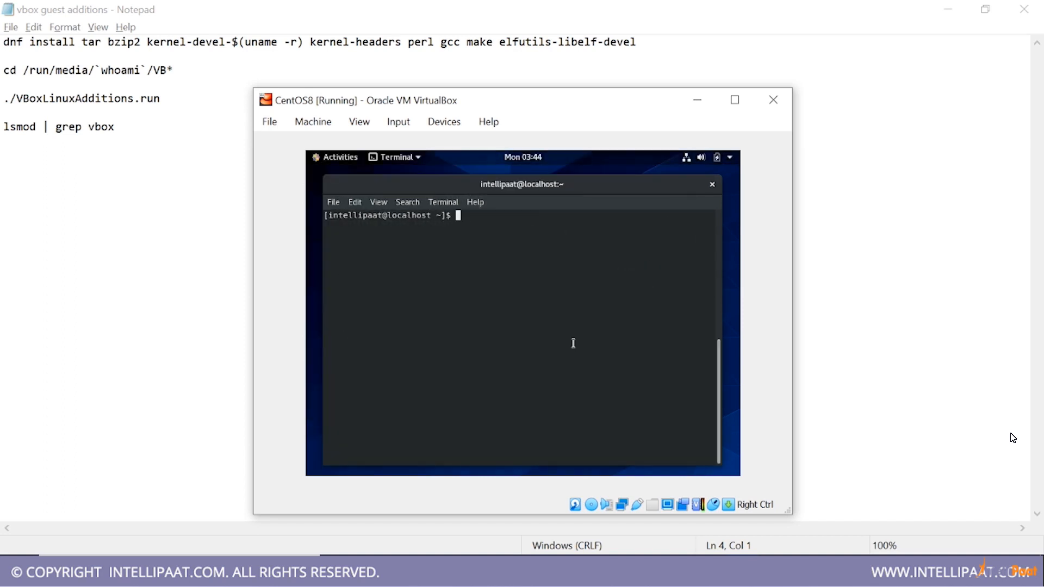
# Change the terminal's working directory to /run/media
pyautogui.write('cd /run/media')
pyautogui.press('Return')
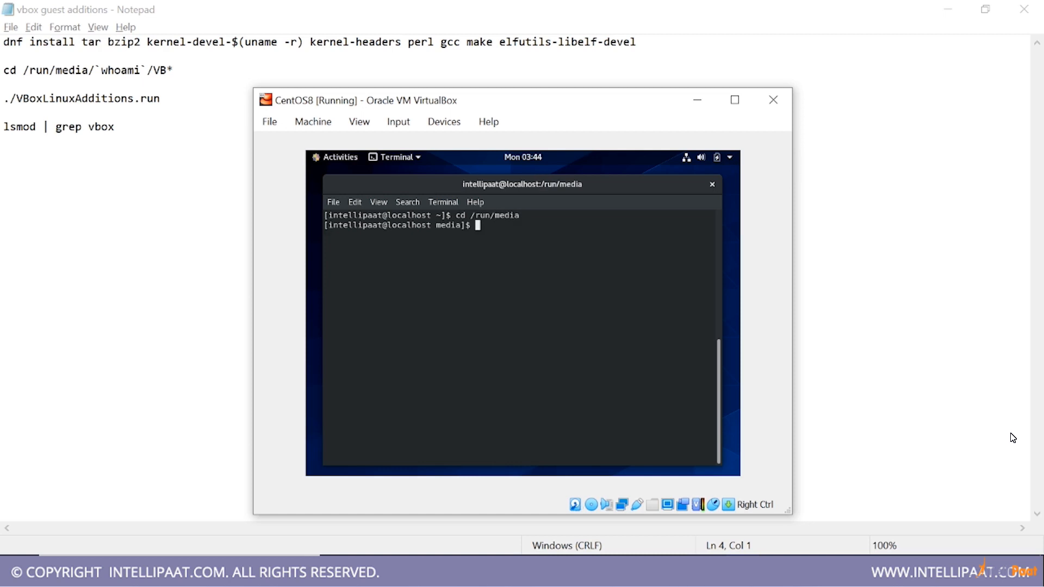
# List the media directory, change into its intellipaat folder, and list that folder's contents
pyautogui.write('ls')
pyautogui.press('Return')
pyautogui.write('cd in')
pyautogui.press('Tab')
pyautogui.press('Return')
pyautogui.write('ls')
pyautogui.press('Return')
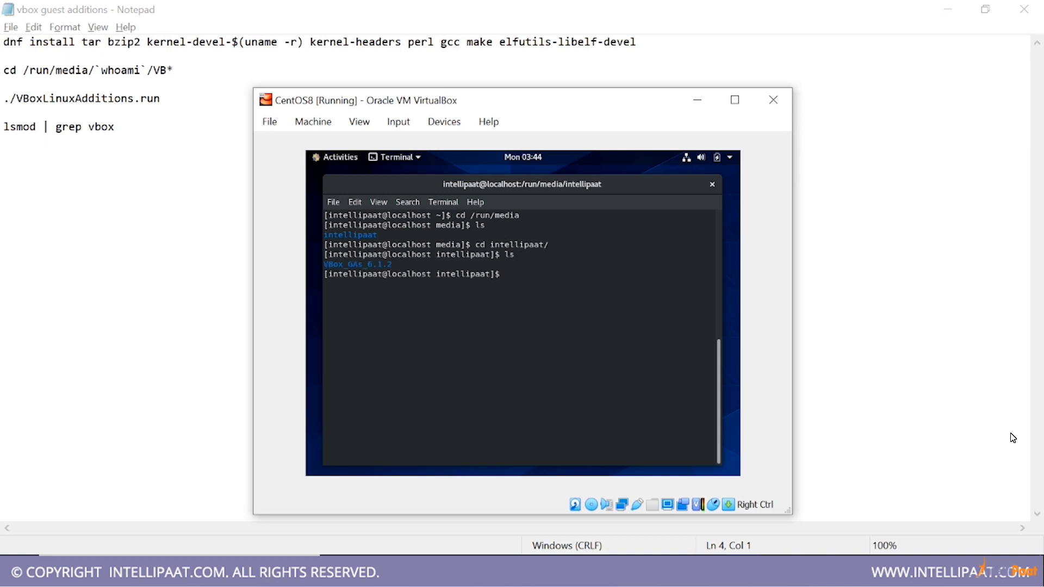
# Change into the VBox_GAs_6.1.2 directory and list its files
pyautogui.write('cd V')
pyautogui.press('Tab')
pyautogui.press('Return')
pyautogui.write('ls')
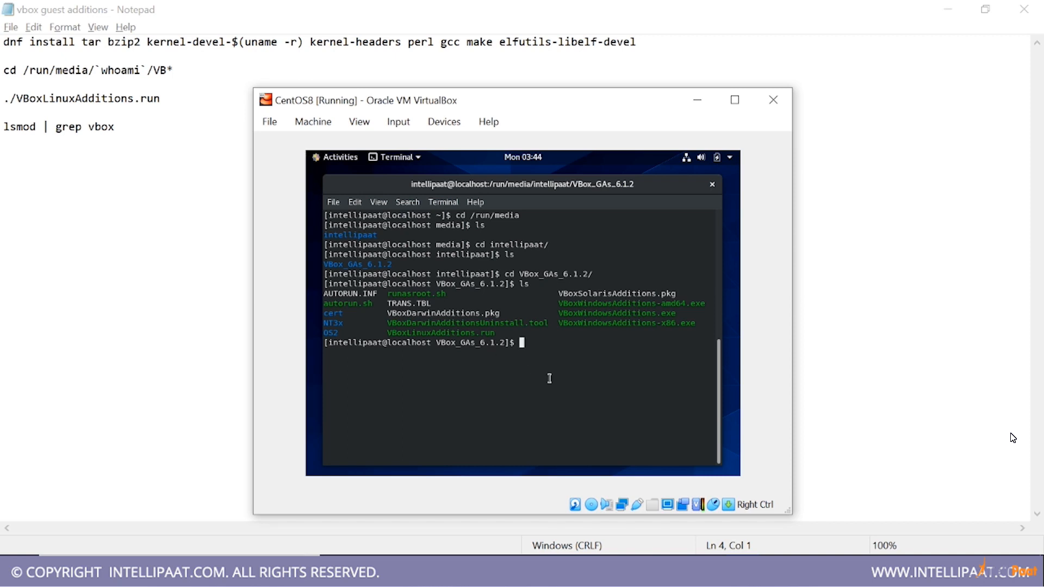
# Highlight the ./VBoxLinuxAdditions.run command in the Notepad notes and return to the virtual machine's terminal
pyautogui.moveTo(306, 151)
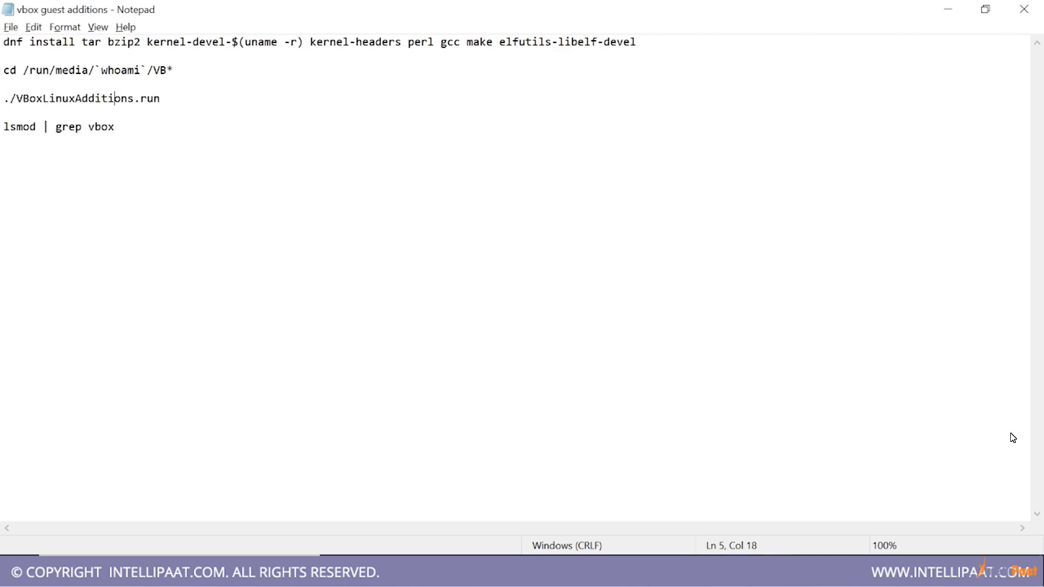
pyautogui.press('Home')
pyautogui.hotkey('shift', 'End')
pyautogui.hotkey('alt', 'Tab')
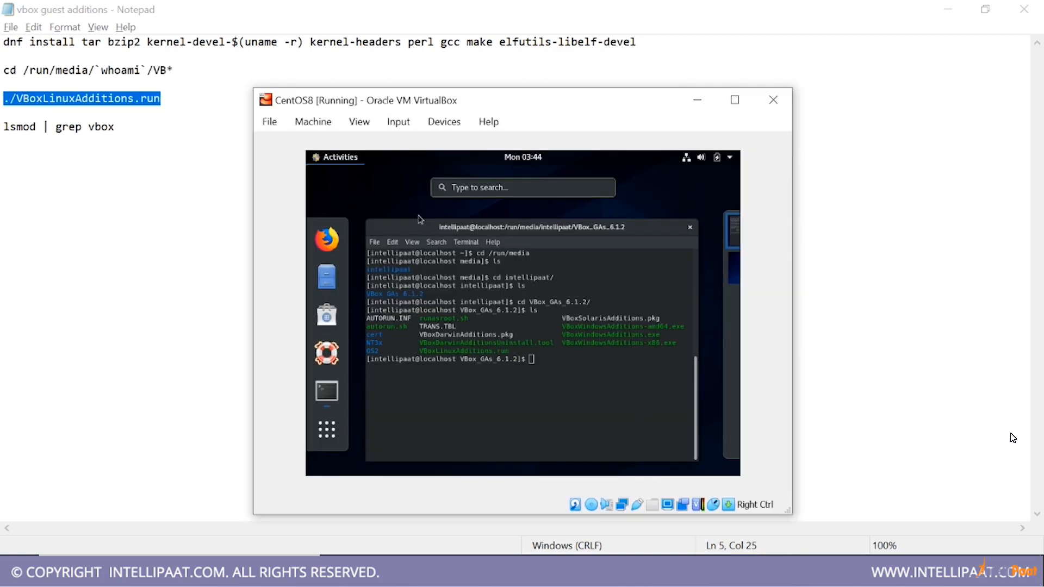
pyautogui.click(469, 288)
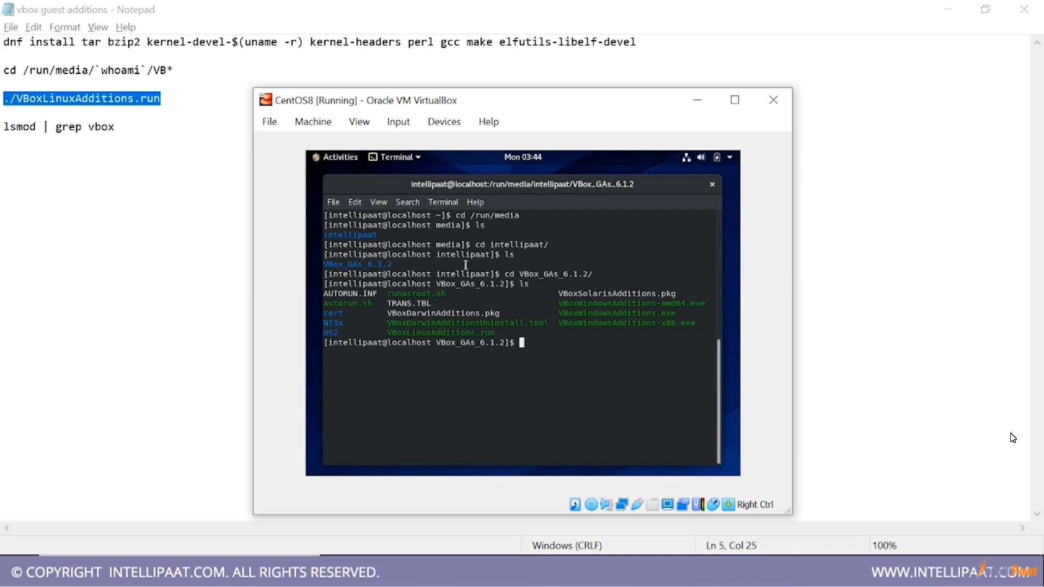
# Try to run ./VBoxLinuxAdditions.run from the mounted disc as the regular account
pyautogui.doubleClick(427, 330)
pyautogui.click(563, 377)
pyautogui.write('./VBoxLin')
pyautogui.press('Tab')
pyautogui.press('Return')
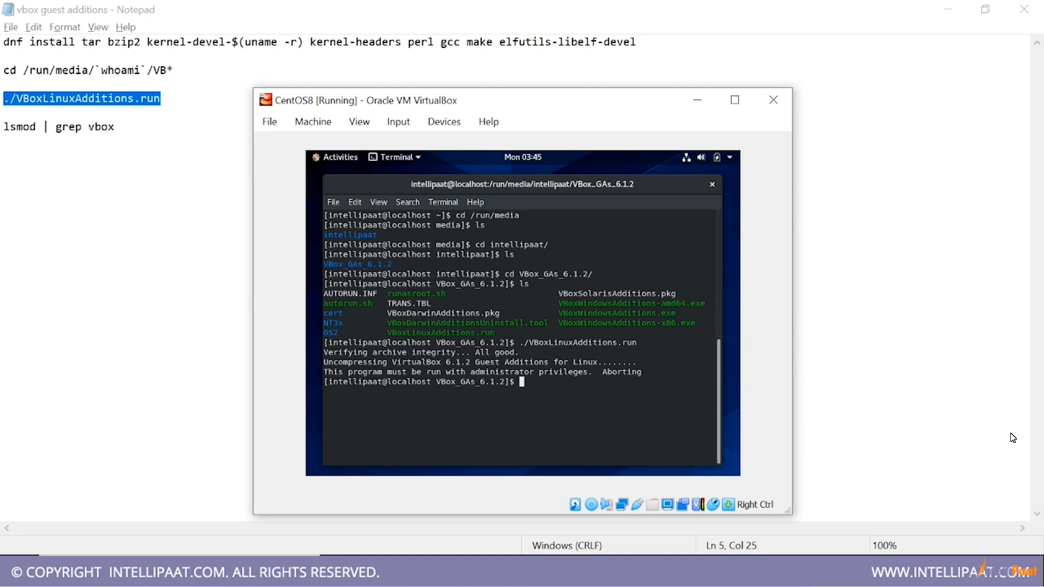
# Run the installer with administrator rights using sudo ./VBoxLinuxAdditions.run, entering the account password
pyautogui.press('Up')
pyautogui.press('Left')
pyautogui.press('Left')
pyautogui.press('Left')
pyautogui.press('Left')
pyautogui.press('Left')
pyautogui.press('Left')
pyautogui.press('Left')
pyautogui.press('Left')
pyautogui.press('Left')
pyautogui.press('Left')
pyautogui.press('Left')
pyautogui.press('Left')
pyautogui.press('Left')
pyautogui.press('Left')
pyautogui.press('Left')
pyautogui.press('Left')
pyautogui.press('Left')
pyautogui.press('Left')
pyautogui.press('Left')
pyautogui.press('Left')
pyautogui.press('Left')
pyautogui.press('Left')
pyautogui.press('Left')
pyautogui.press('Left')
pyautogui.write('sudo')
pyautogui.press('Return')
pyautogui.press('Return')
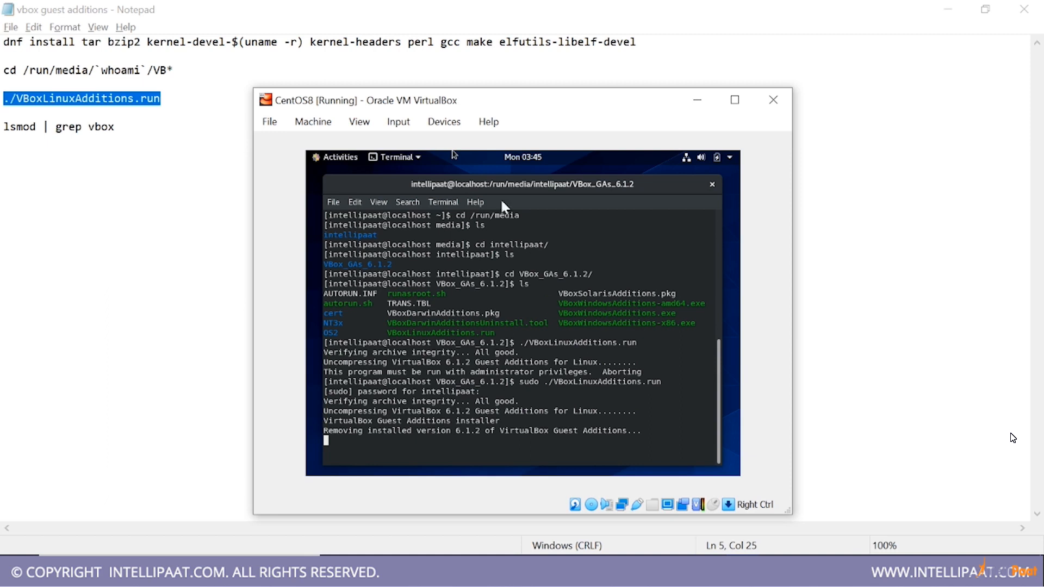
pyautogui.click(444, 118)
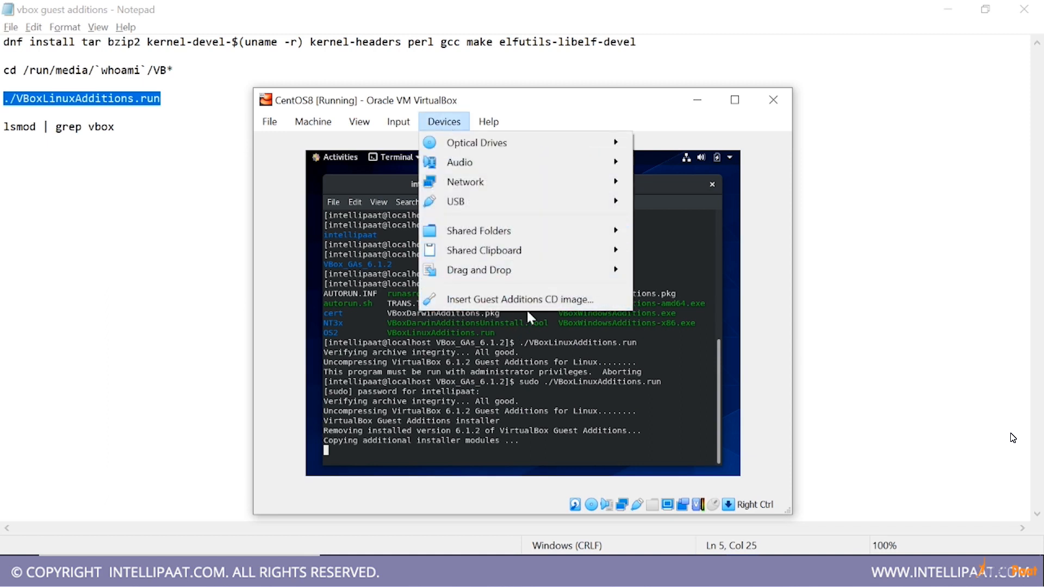
pyautogui.click(458, 372)
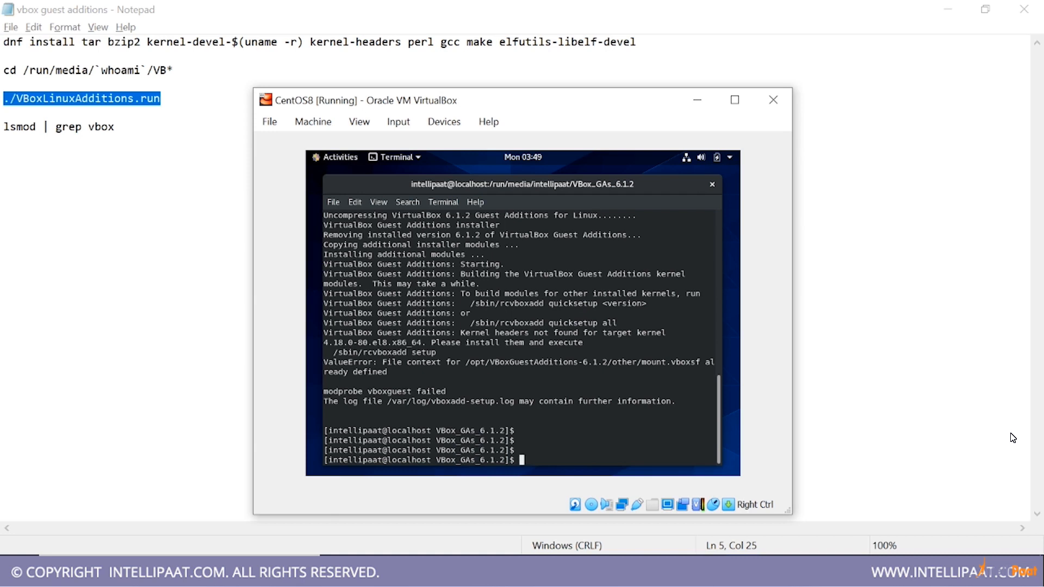
# Clear the terminal, then reboot the virtual machine into the CentOS Linux (4.18.0-80.el8.x86_64) 8 (Core) boot entry
pyautogui.write('clear')
pyautogui.press('Return')
pyautogui.write('reboot')
pyautogui.press('Return')
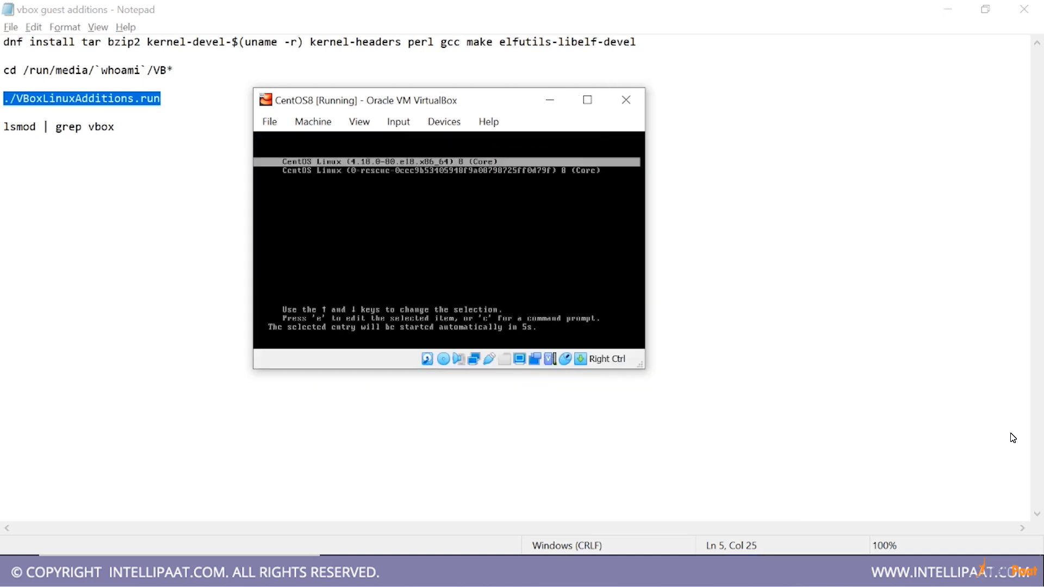
pyautogui.press('Return')
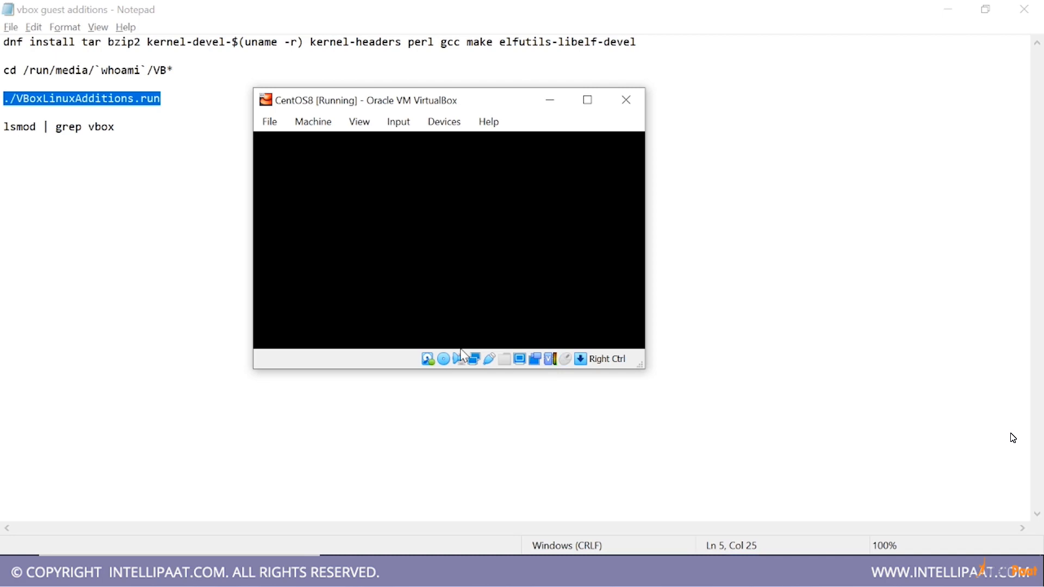
# Reposition the CentOS8 virtual machine window and maximize it
pyautogui.moveTo(446, 105); pyautogui.dragTo(535, 159)
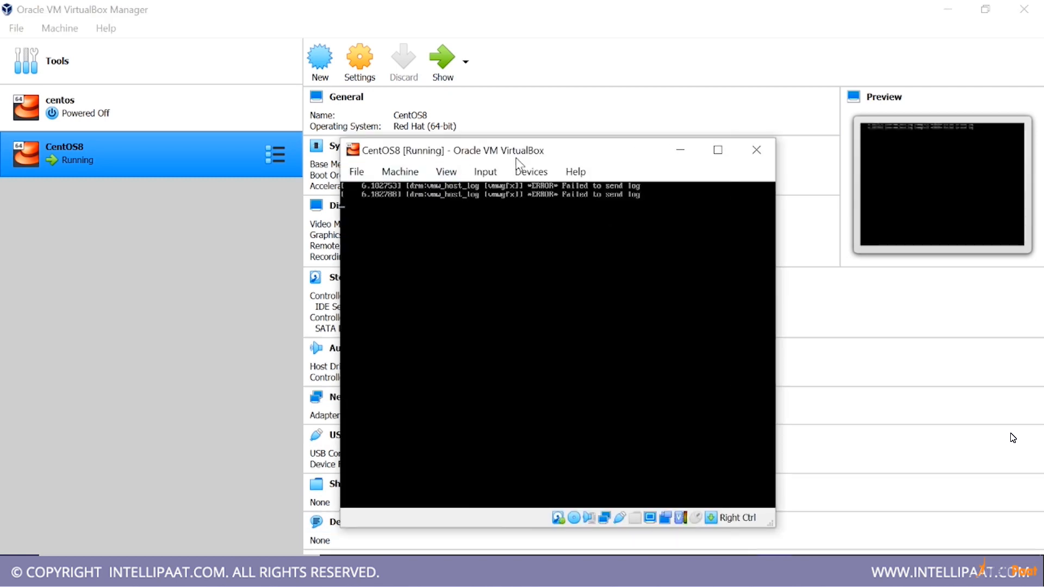
pyautogui.moveTo(504, 153); pyautogui.dragTo(533, 4)
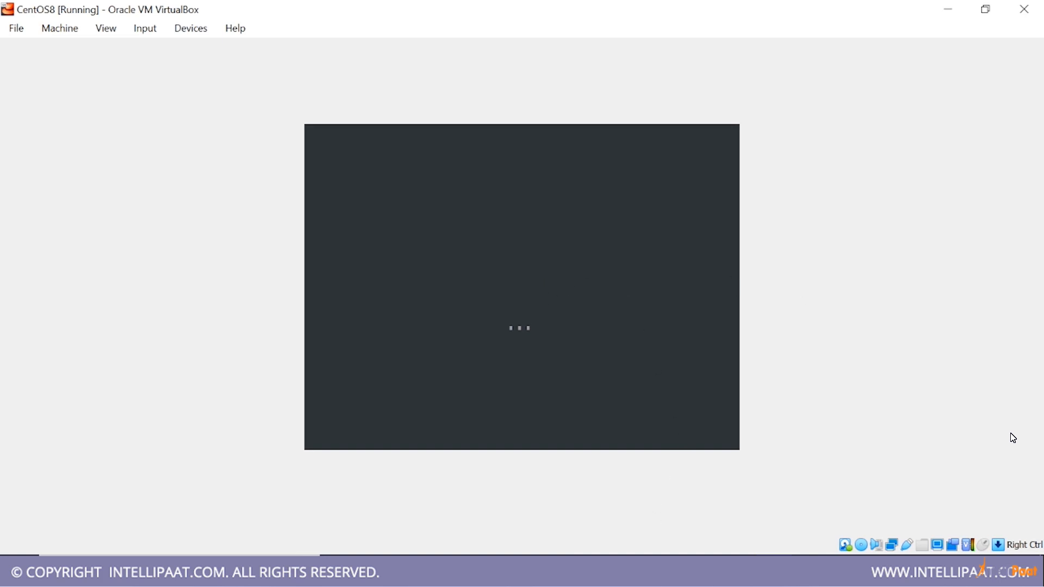
# Examine the optical disk attached in the CentOS8 storage settings in VirtualBox Manager, then return to the running machine
pyautogui.click(658, 571)
pyautogui.click(361, 59)
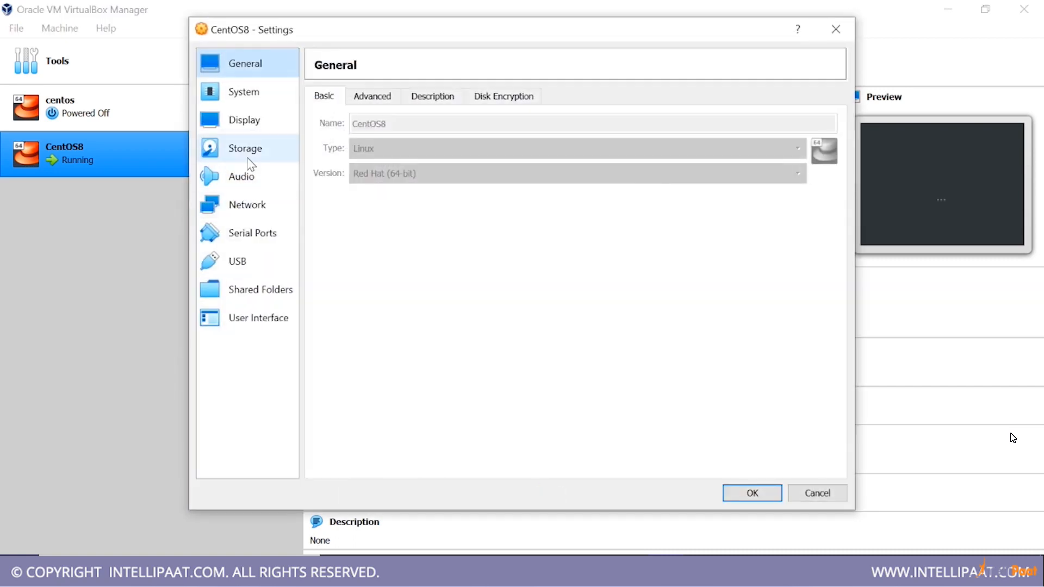
pyautogui.click(249, 155)
pyautogui.click(400, 139)
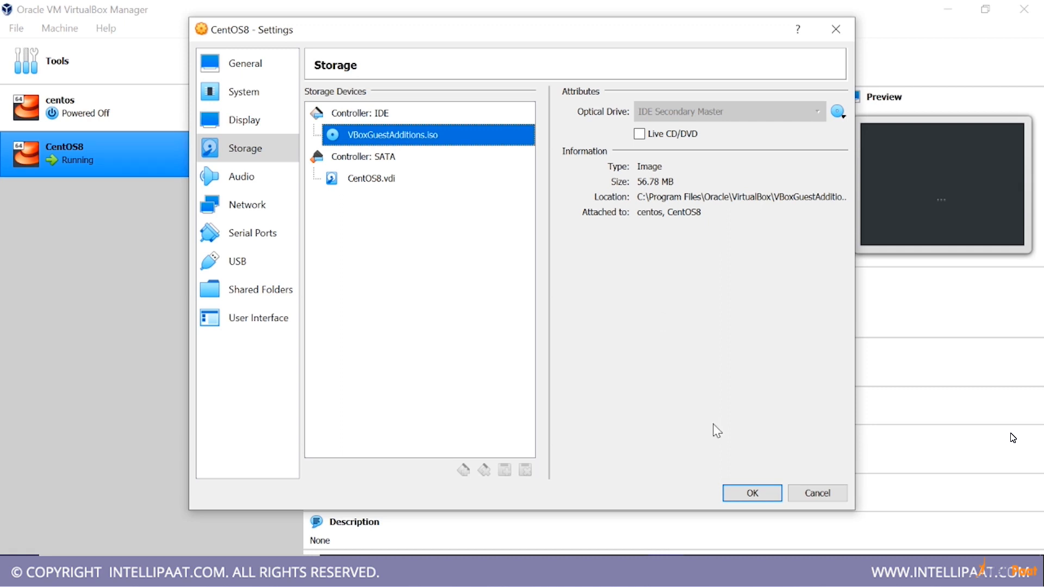
pyautogui.click(751, 489)
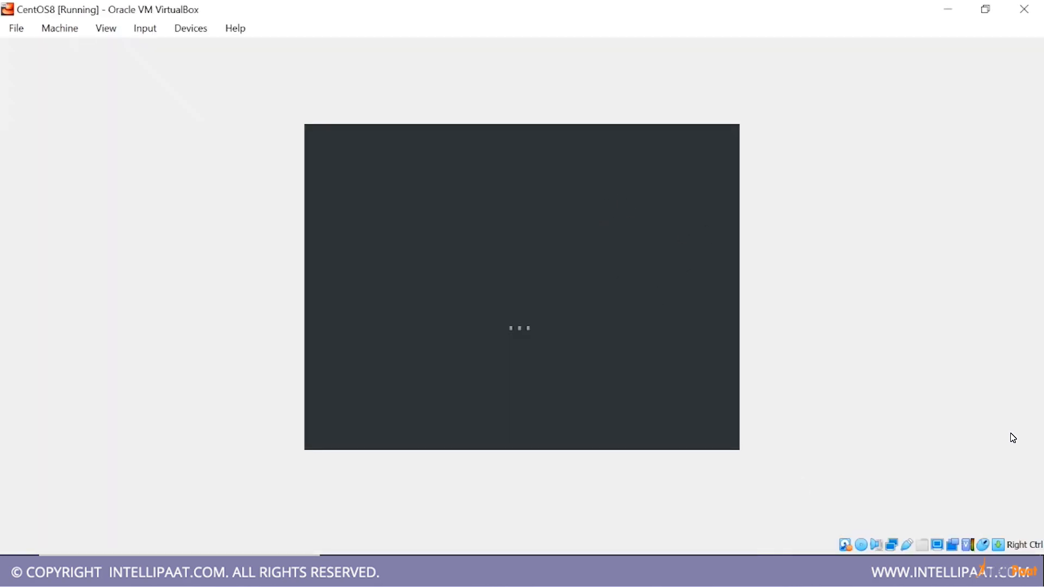
pyautogui.hotkey('alt', 'Tab')
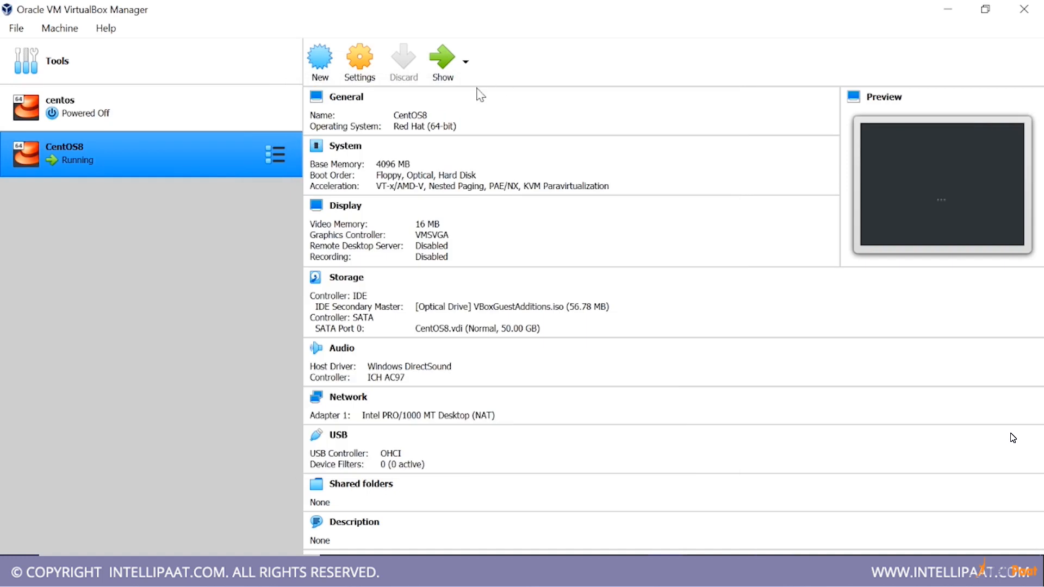
pyautogui.hotkey('alt', 'Tab')
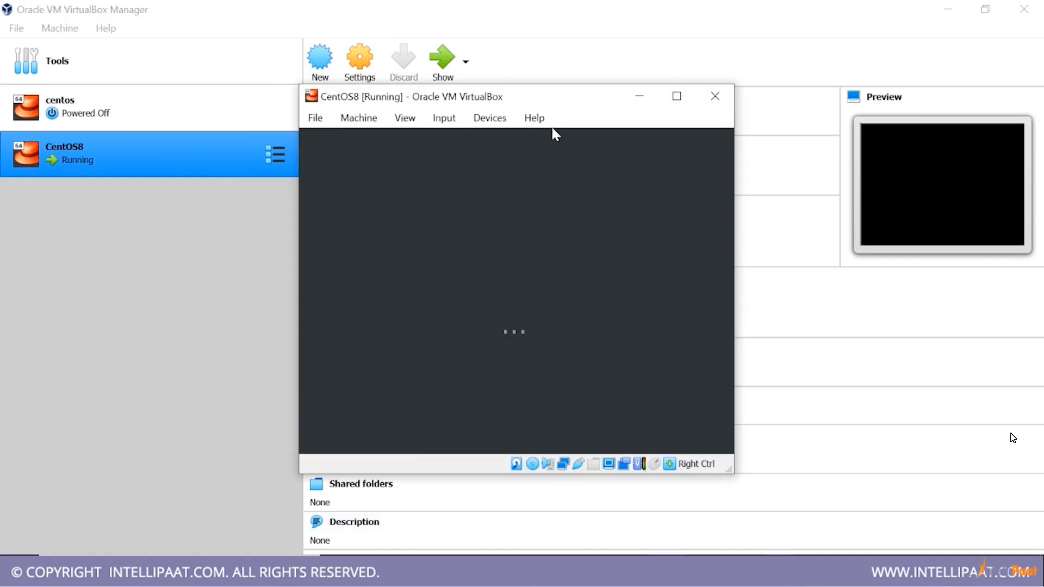
# Maximize the CentOS8 virtual machine window and sign in to the intellipaat account with its password
pyautogui.moveTo(583, 144); pyautogui.dragTo(540, 98)
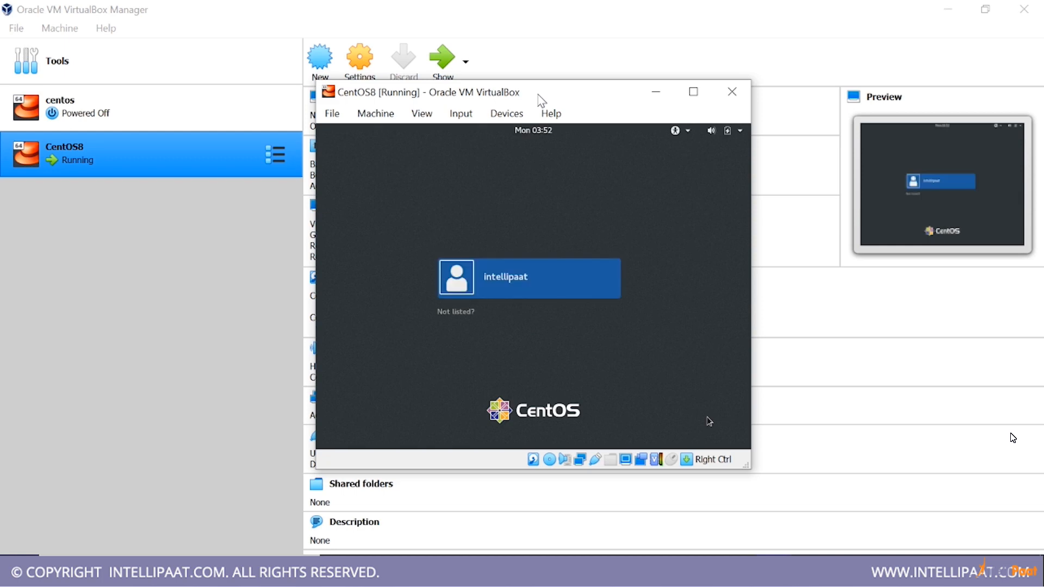
pyautogui.click(694, 92)
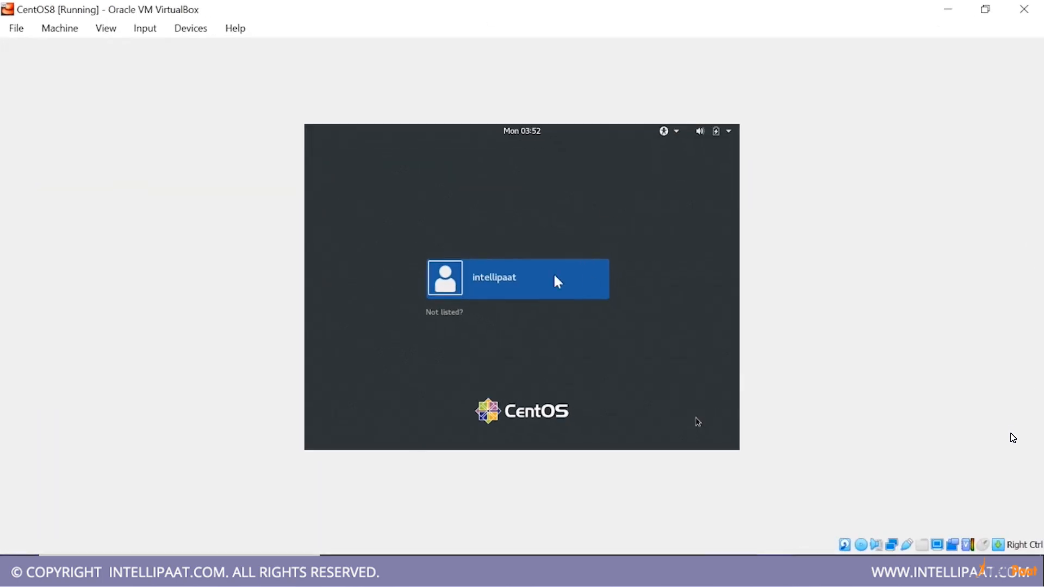
pyautogui.click(535, 295)
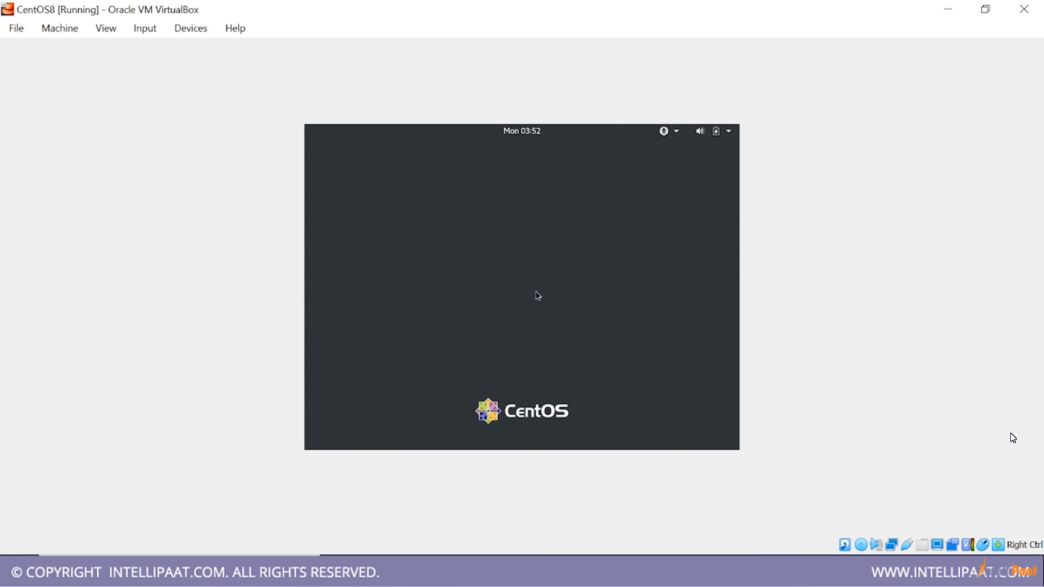
pyautogui.write('*****')
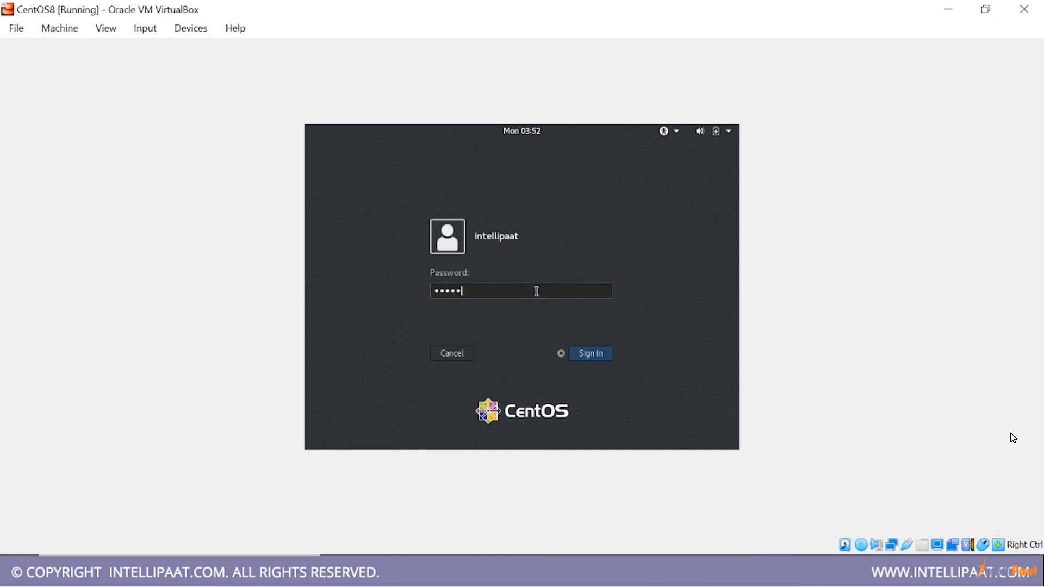
pyautogui.press('Return')
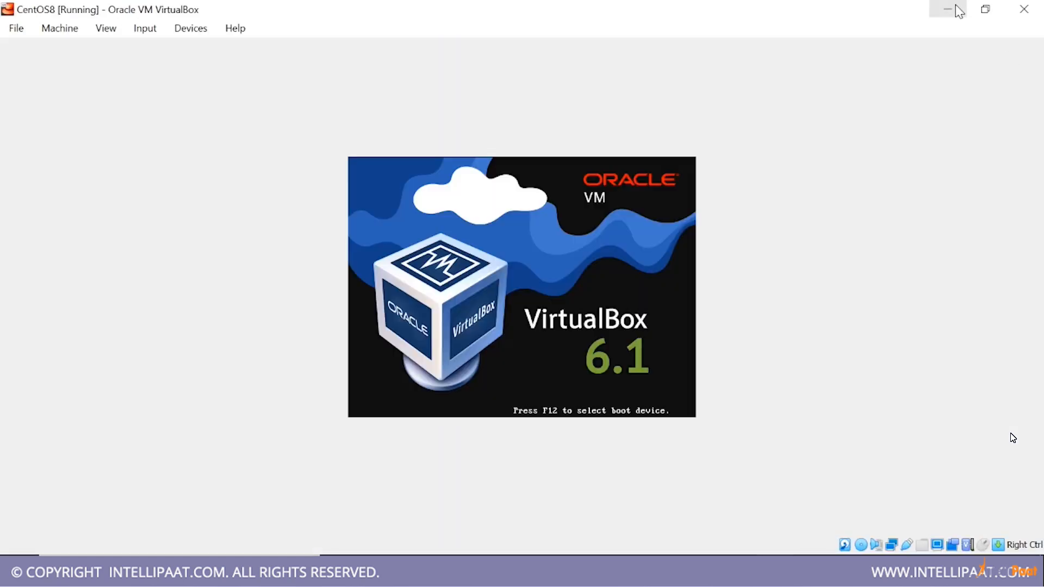
# View the details of the centos machine in VirtualBox Manager, then return to the running CentOS8 machine
pyautogui.click(951, 7)
pyautogui.click(114, 120)
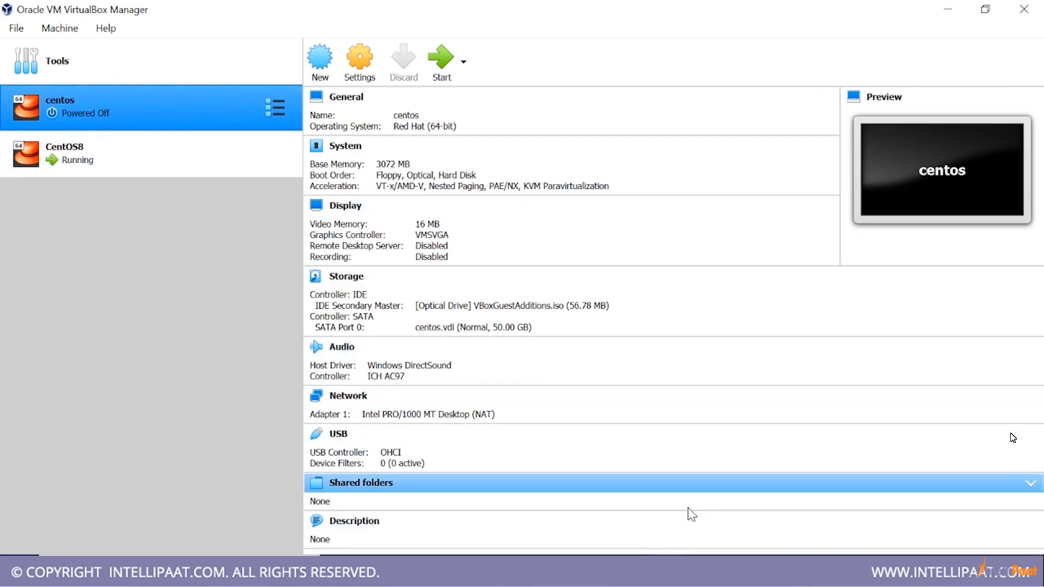
pyautogui.click(789, 568)
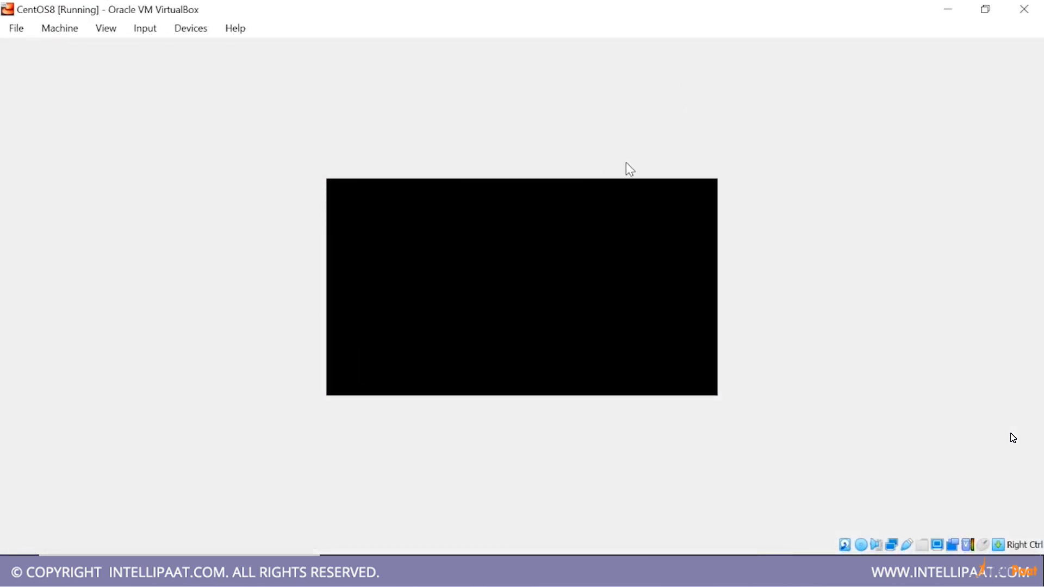
# Restore the CentOS8 machine window from full size and reposition it over VirtualBox Manager while the system boots
pyautogui.doubleClick(511, 7)
pyautogui.moveTo(183, 7); pyautogui.dragTo(470, 98)
pyautogui.moveTo(634, 414); pyautogui.dragTo(897, 476)
pyautogui.moveTo(729, 99); pyautogui.dragTo(696, 68)
pyautogui.click(828, 119)
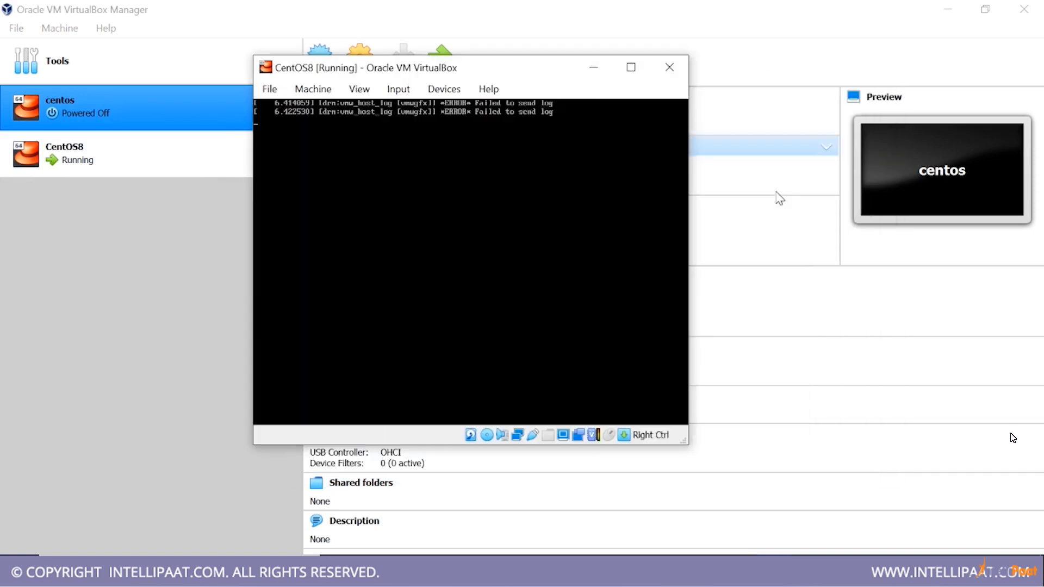
pyautogui.moveTo(522, 77); pyautogui.dragTo(567, 72)
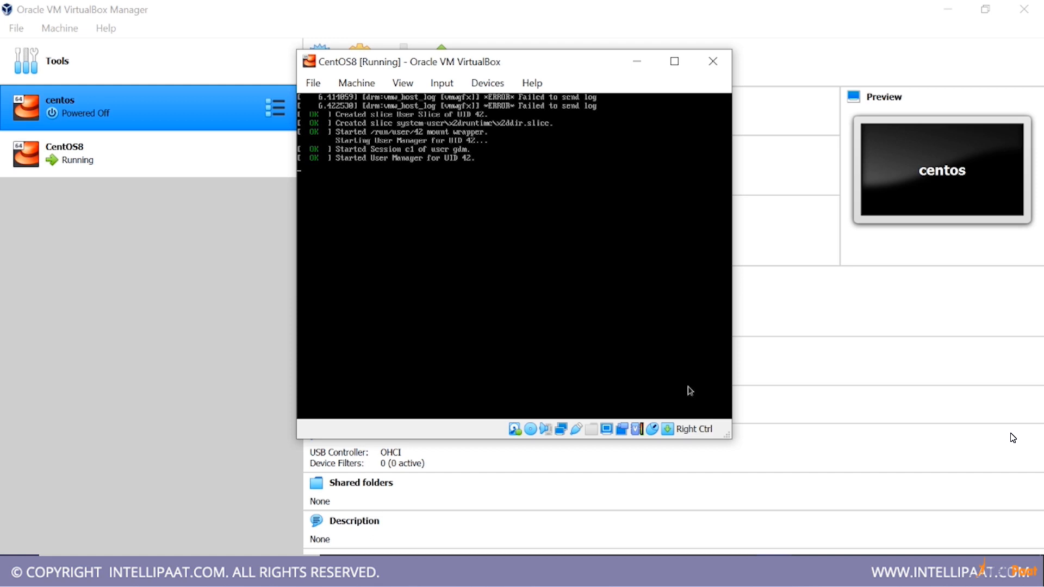
# Maximize the restarted CentOS8 machine window and log in as intellipaat, entering the account password
pyautogui.click(674, 61)
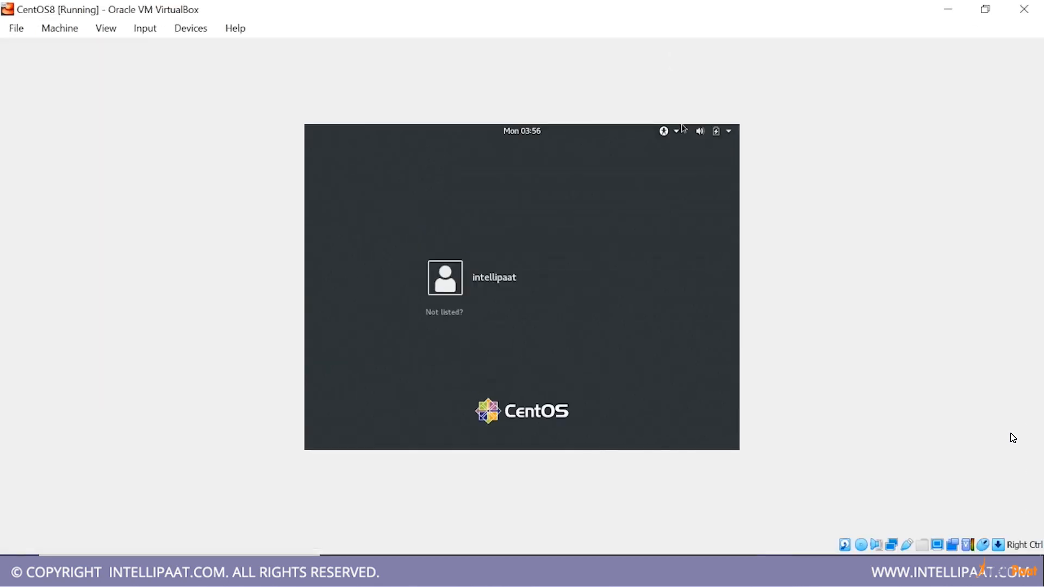
pyautogui.click(516, 271)
pyautogui.write('•••••')
pyautogui.press('Return')
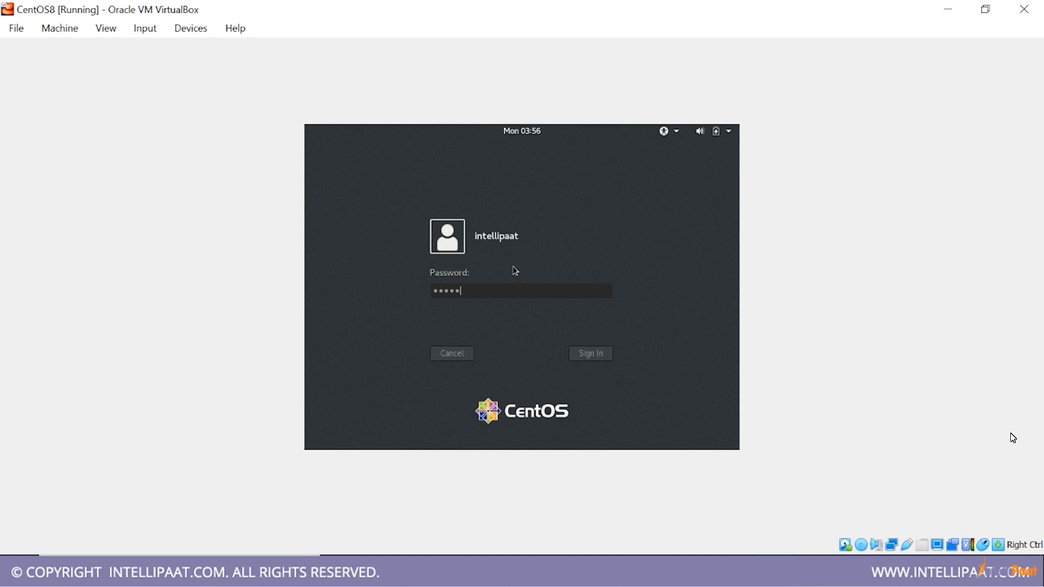